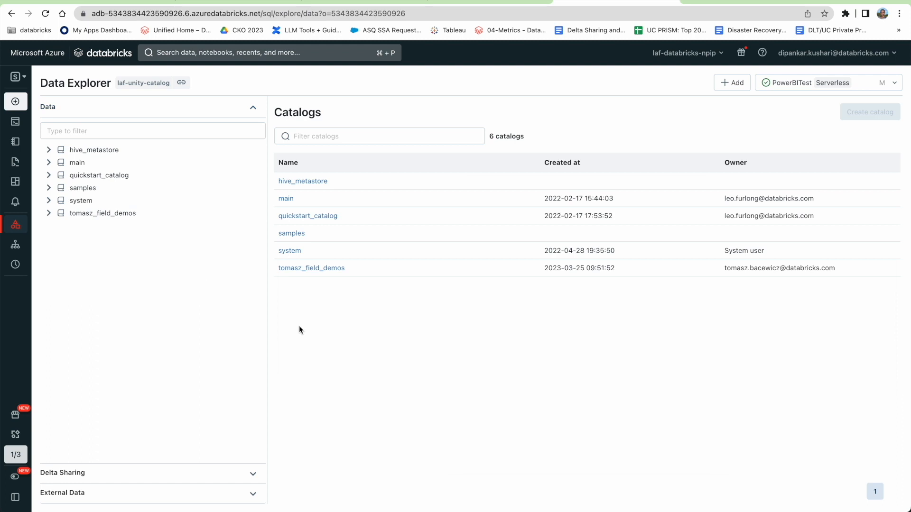
- Browse the schemas in the hive_metastore catalog and view the tables of its dkushari_hms schema
left_click(50, 150)
scroll(109, 363, "down", 2)
scroll(109, 363, "down", 2)
scroll(110, 363, "down", 5)
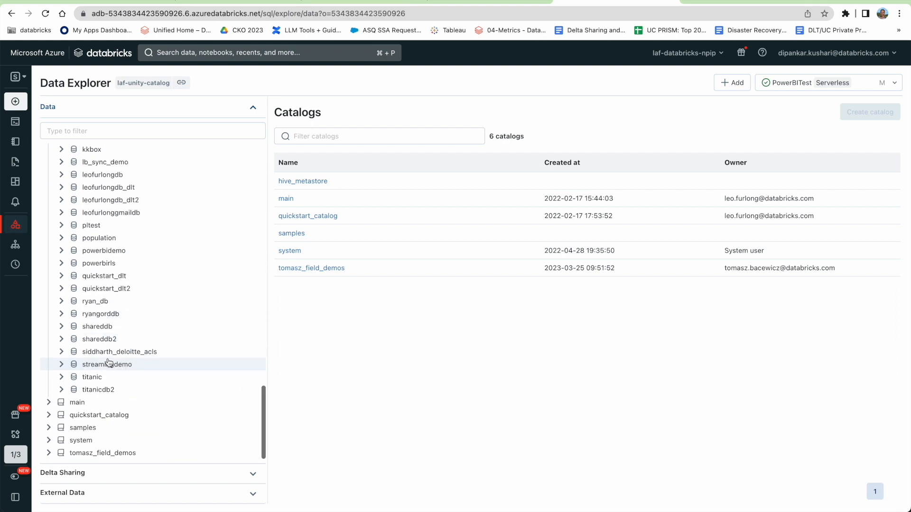
scroll(109, 363, "up", 10)
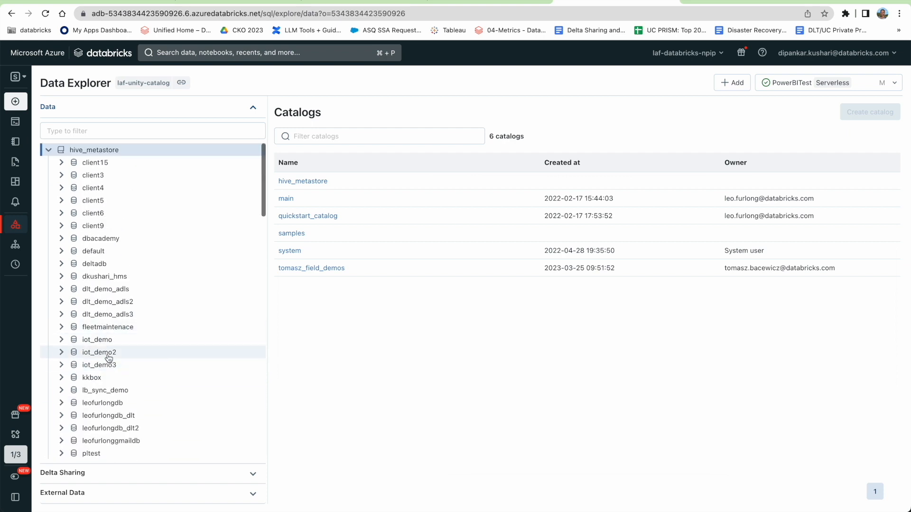
left_click(104, 278)
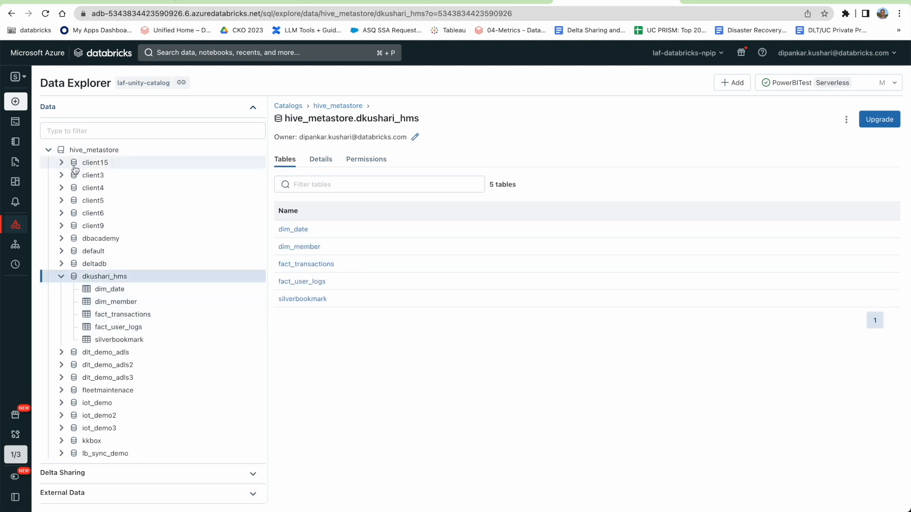
left_click(48, 150)
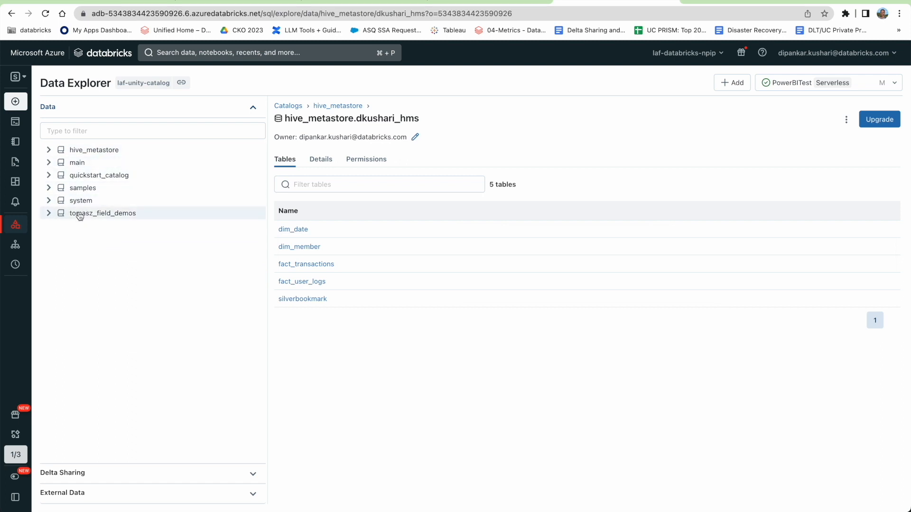
- Compare the tables of dkushari_schema in the main catalog with those of dkushari_hms in hive_metastore
left_click(49, 163)
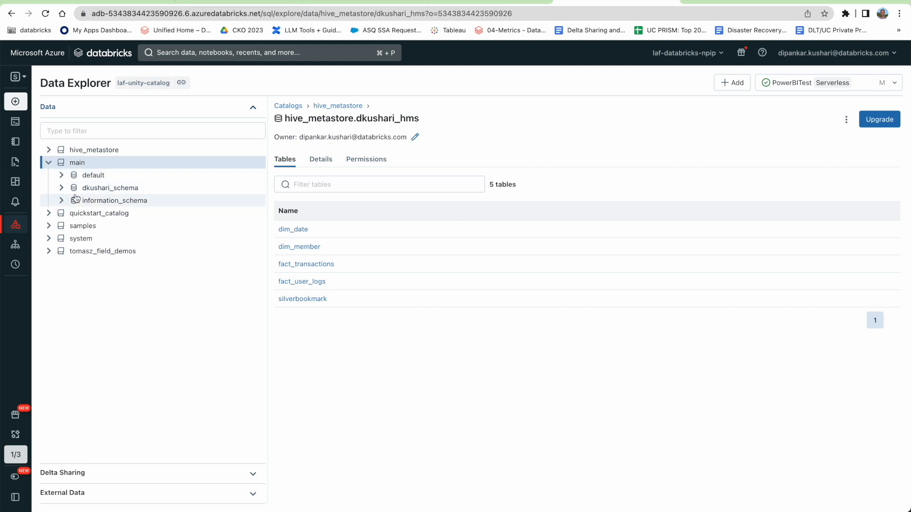
left_click(61, 187)
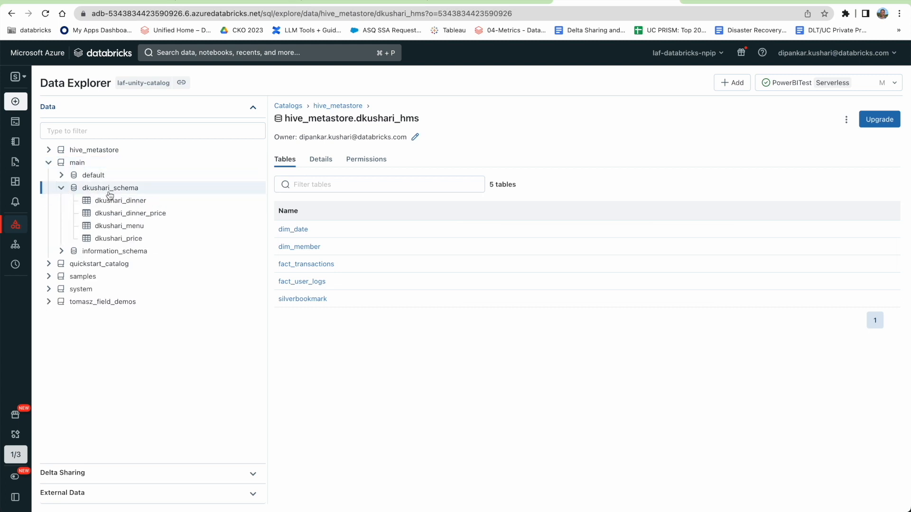
left_click(50, 151)
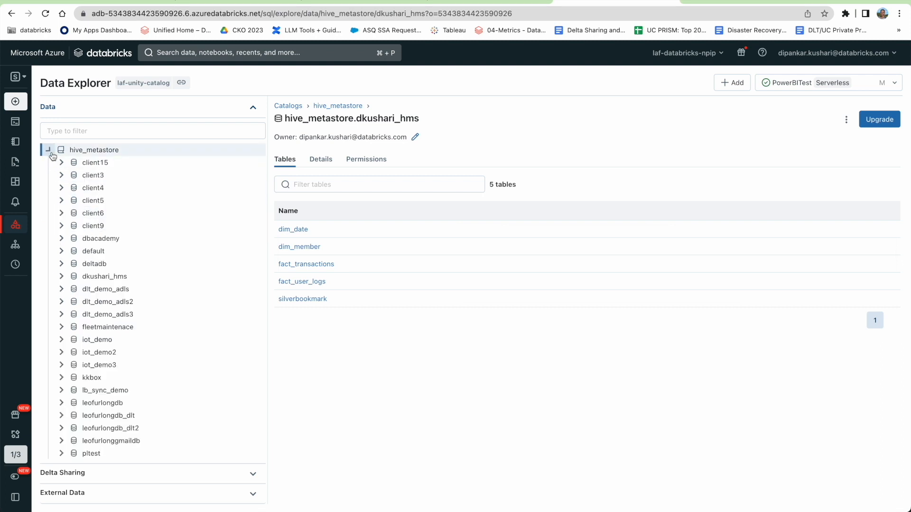
left_click(61, 276)
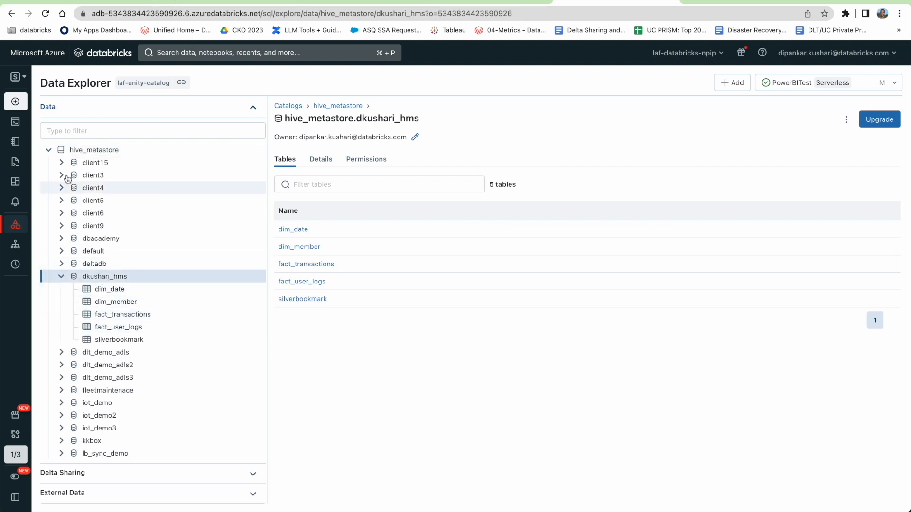
left_click(48, 149)
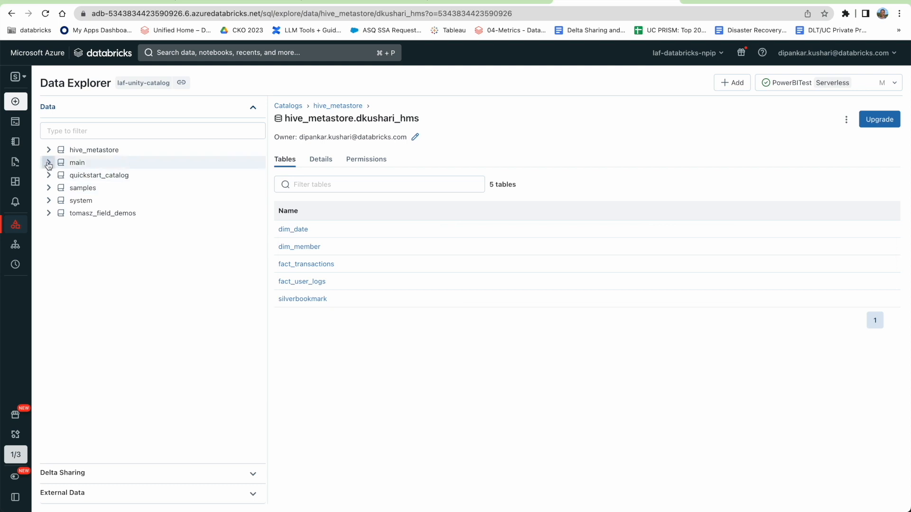
left_click(48, 162)
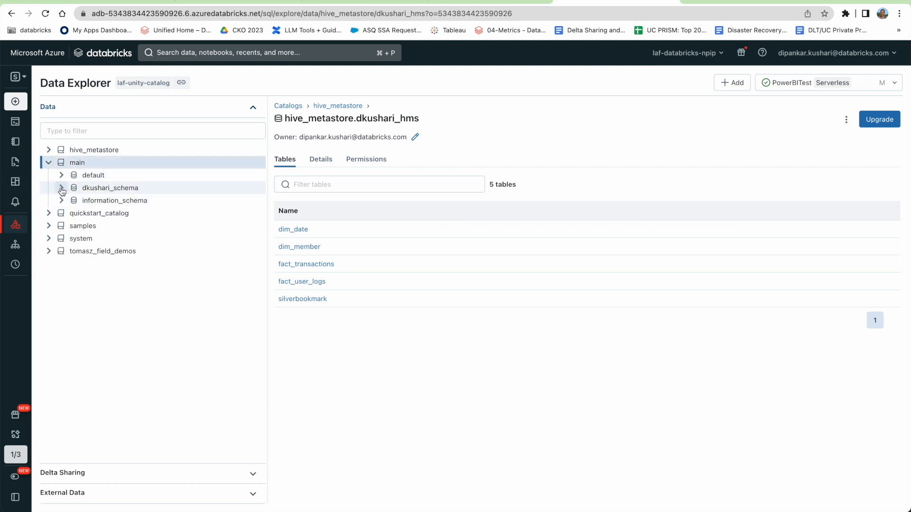
left_click(61, 188)
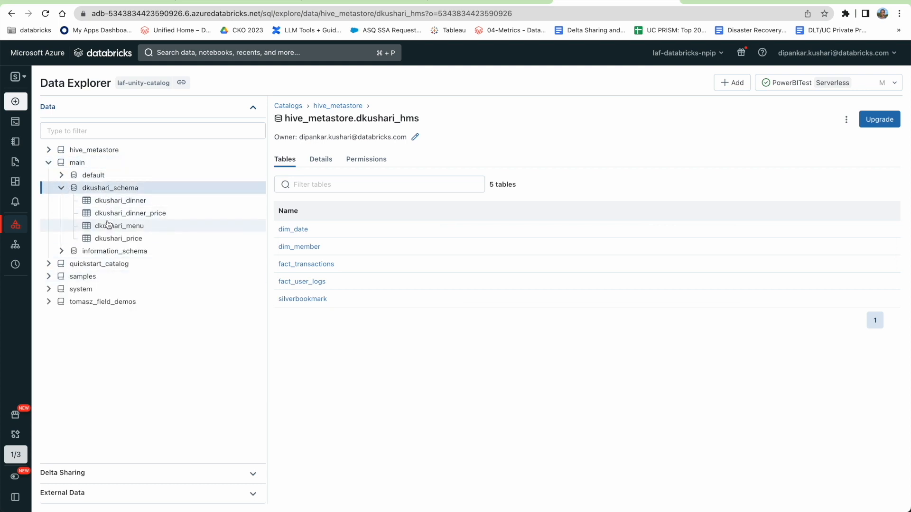
- Switch to the Azure portal and view the overview of the purviewUC Microsoft Purview account
left_click(140, 0)
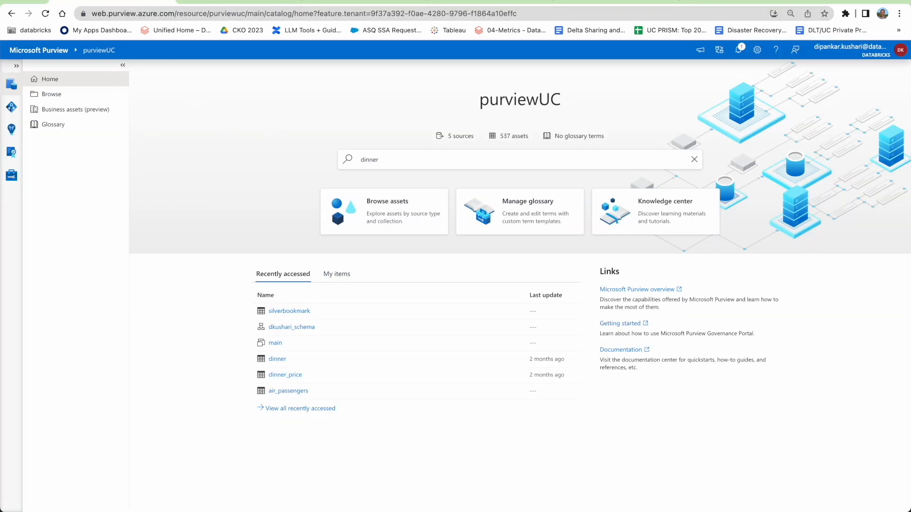
left_click(248, 3)
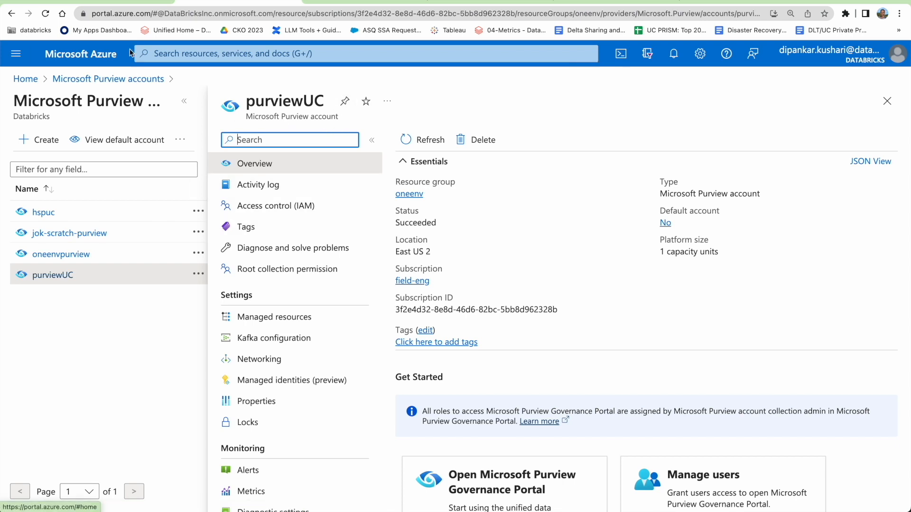
scroll(507, 403, "down", 1)
scroll(506, 400, "up", 1)
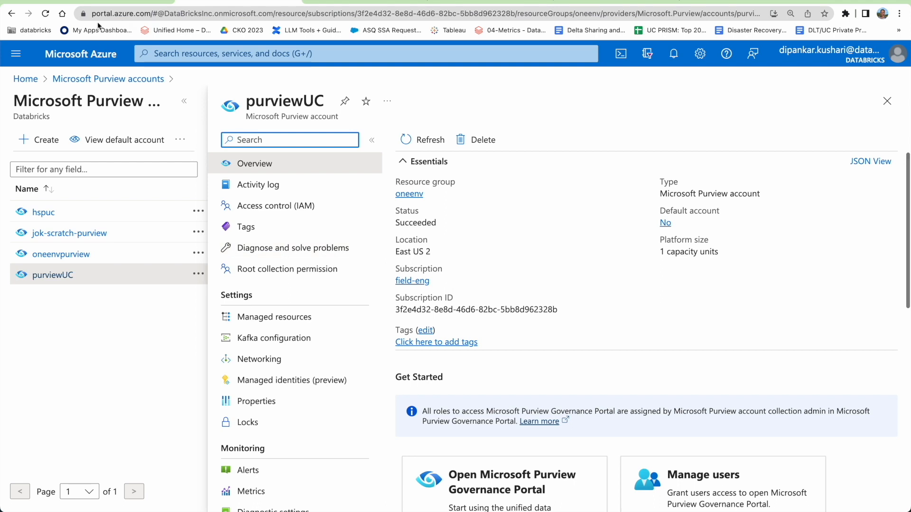
- Return to the Microsoft Purview governance portal and open the data map of purviewUC
left_click(101, 1)
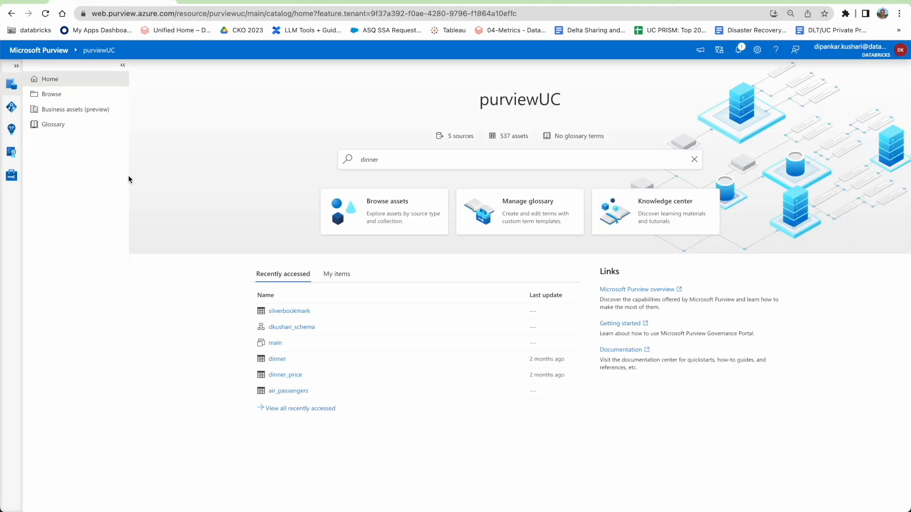
left_click(16, 65)
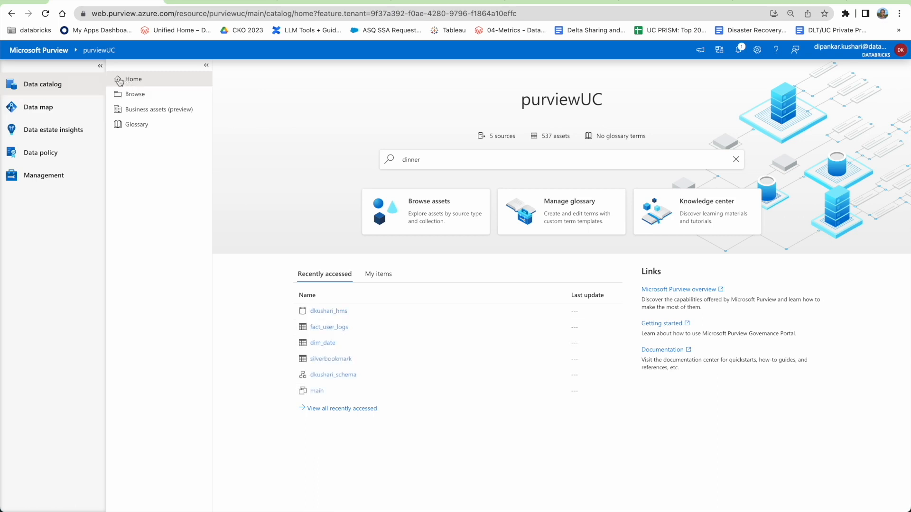
left_click(97, 113)
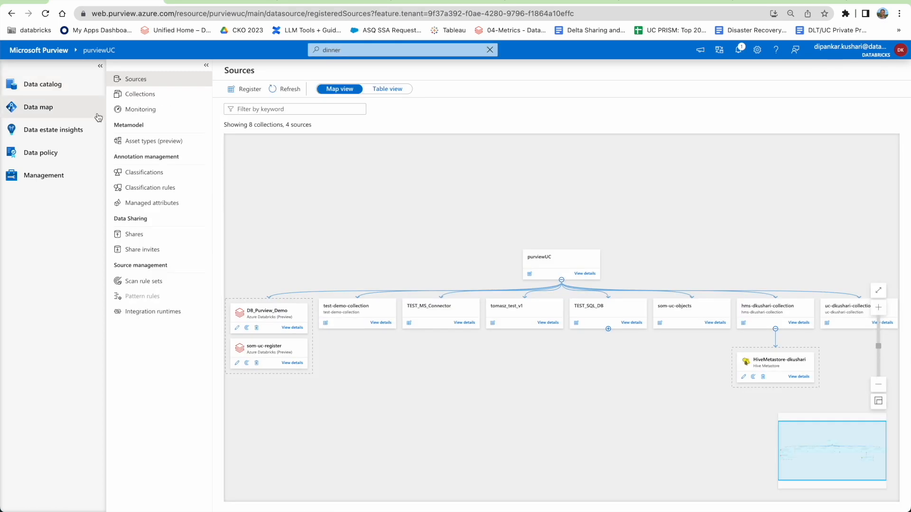
- Start registering a new data source of type Azure Databricks (Preview)
left_click(242, 93)
scroll(802, 278, "down", 5)
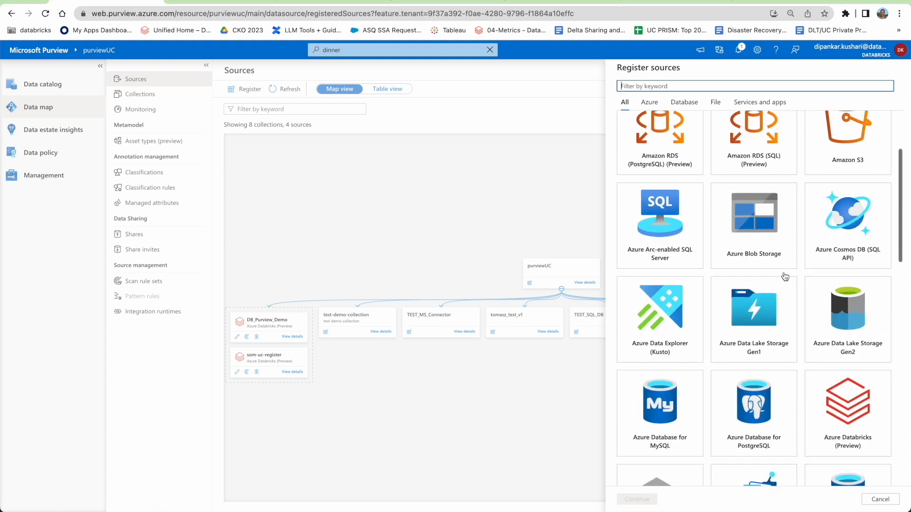
left_click(843, 279)
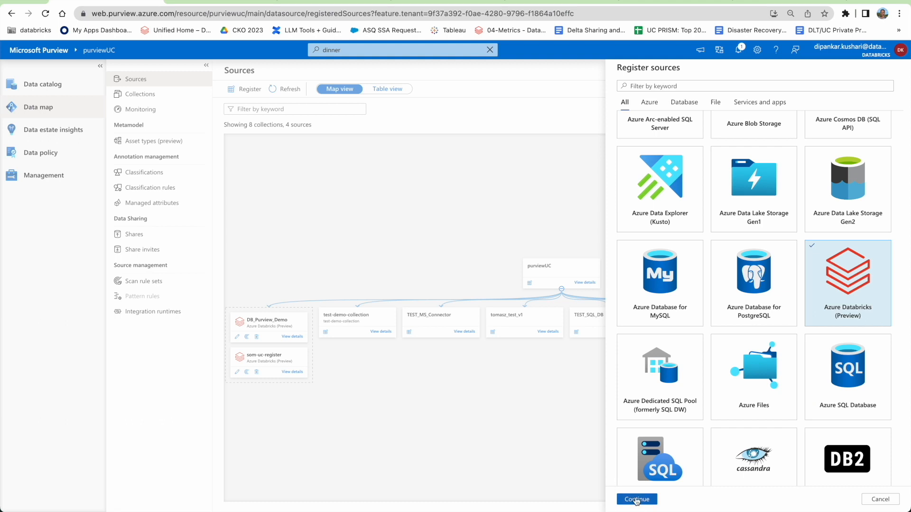
left_click(637, 500)
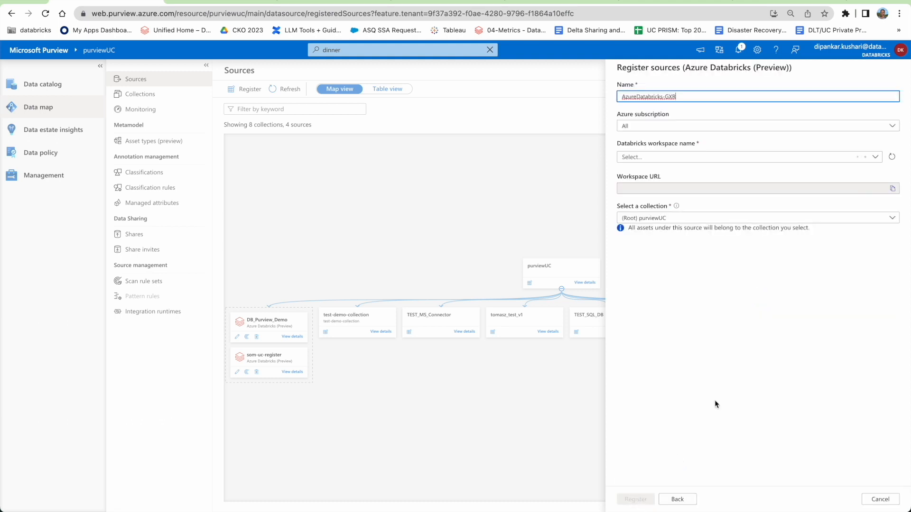
- Fill in the source registration with the field-eng-east workspace and the uc-dkushari-collection collection, and cancel it
left_click(653, 125)
left_click(651, 126)
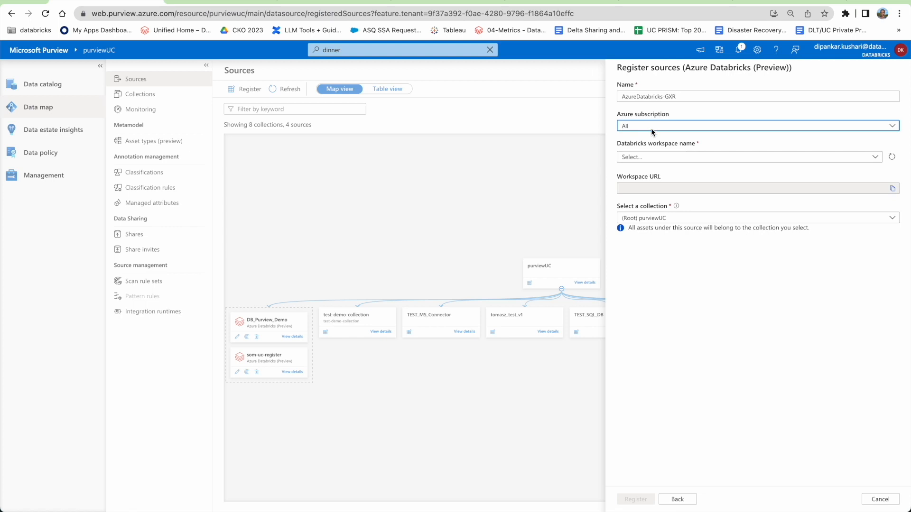
left_click(638, 158)
left_click(645, 160)
left_click(653, 164)
type("field-eng")
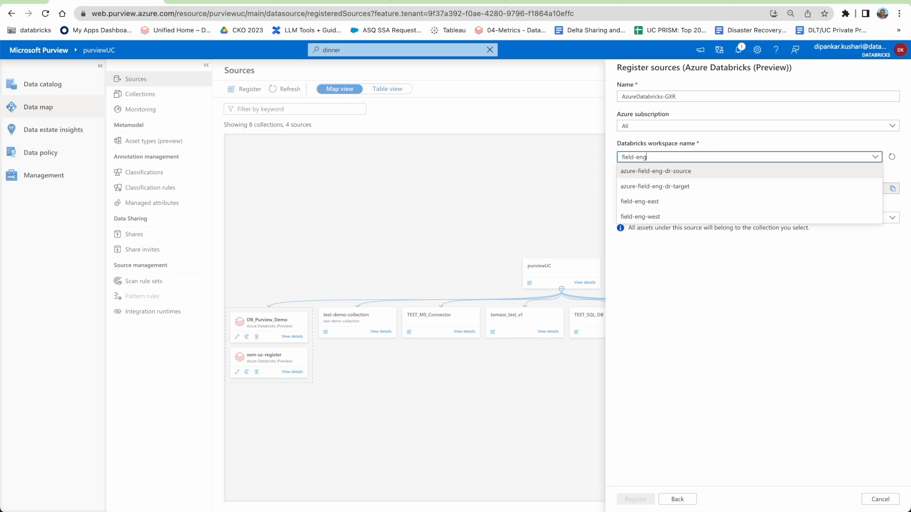
left_click(655, 201)
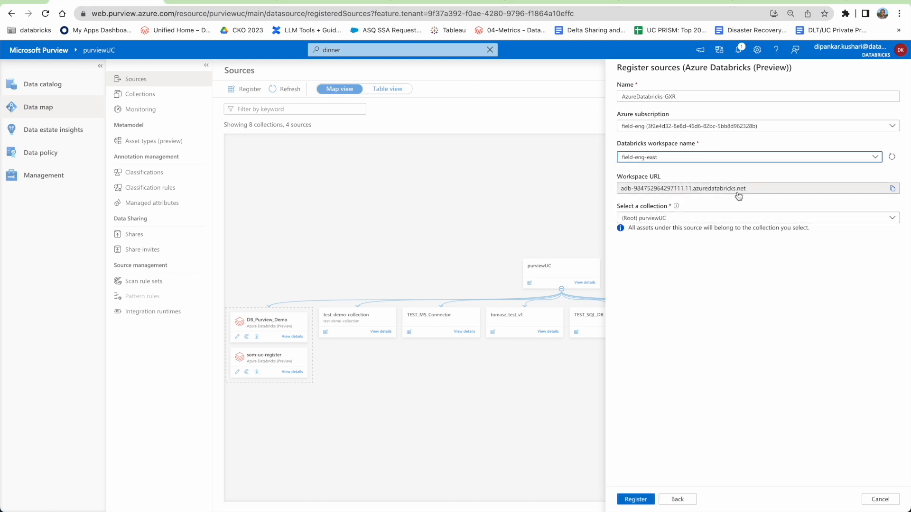
left_click(687, 217)
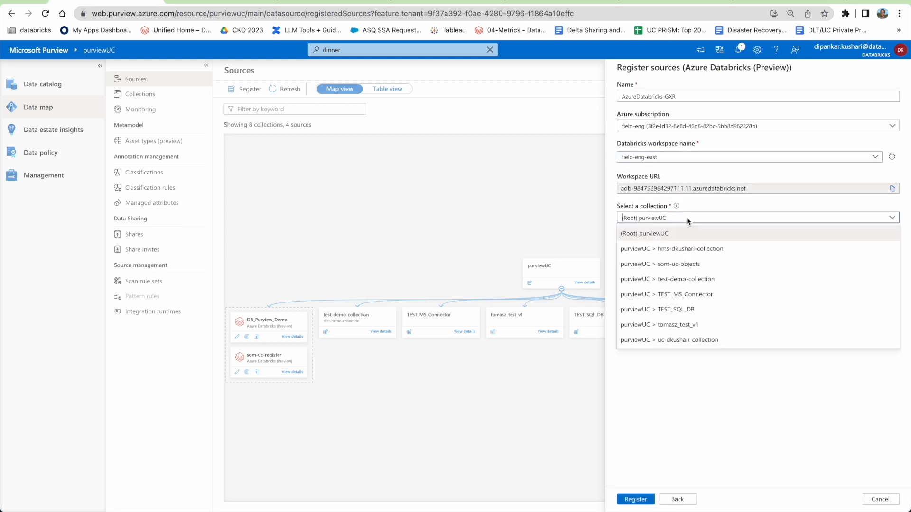
left_click(681, 340)
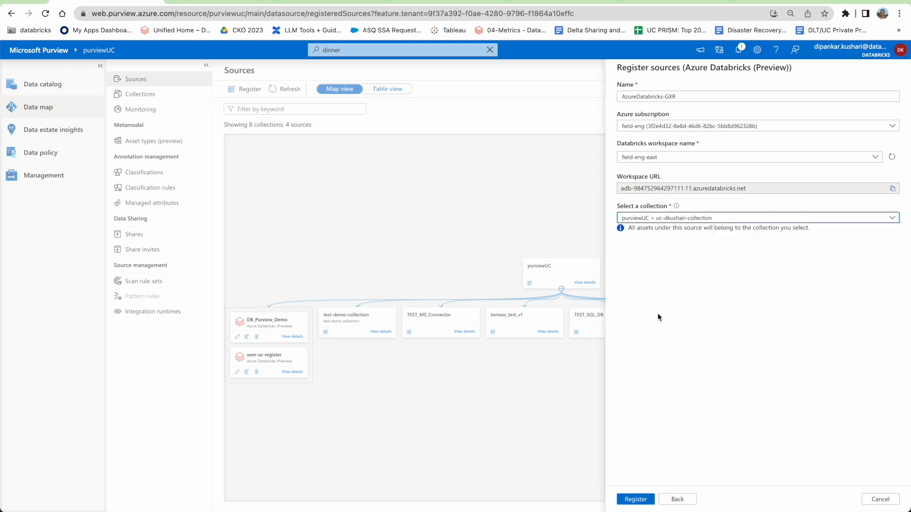
left_click(880, 500)
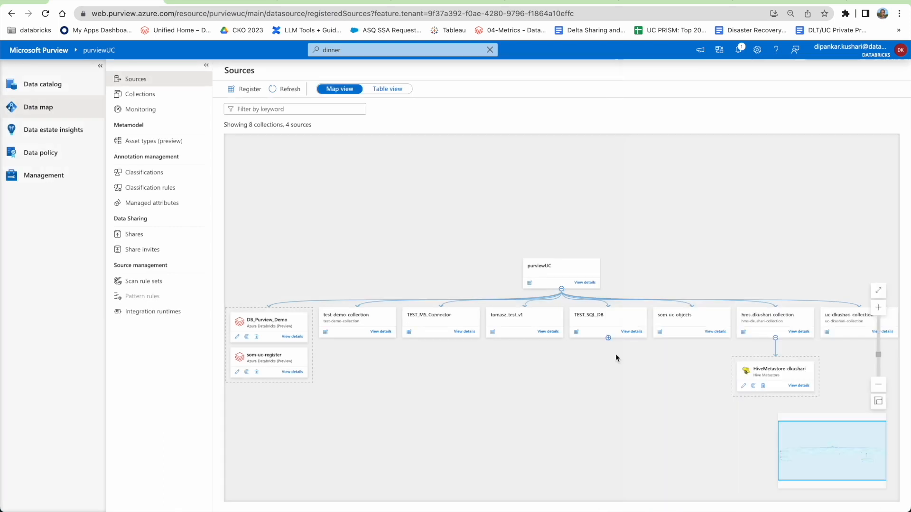
- Open the details of the DB_Purview_Demo source and view its registration settings
left_click(295, 336)
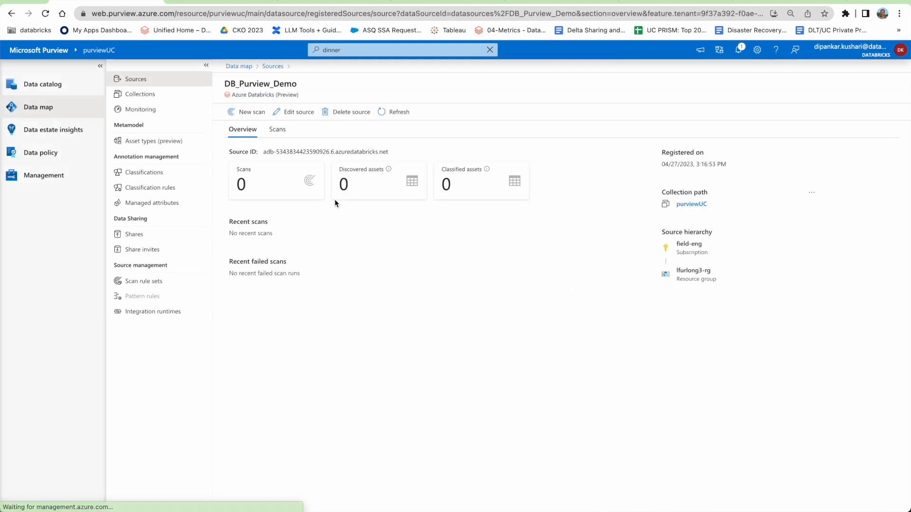
left_click(294, 112)
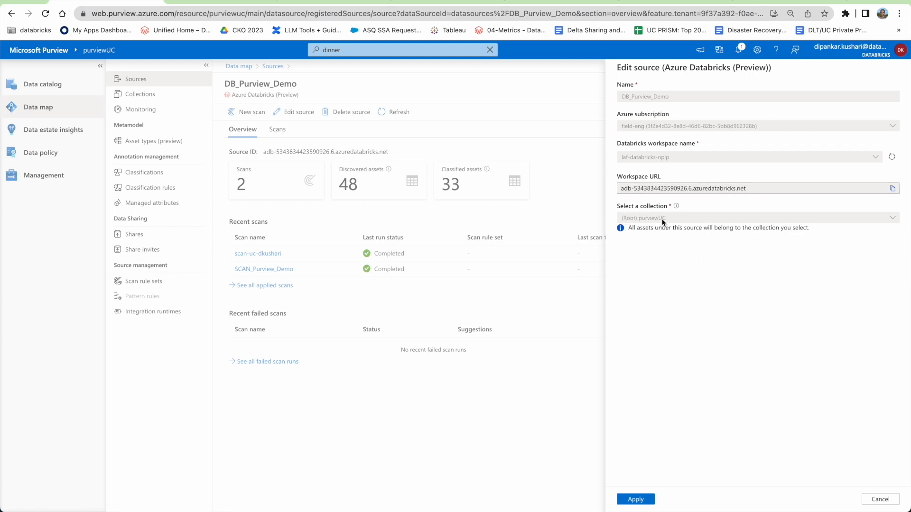
left_click(868, 501)
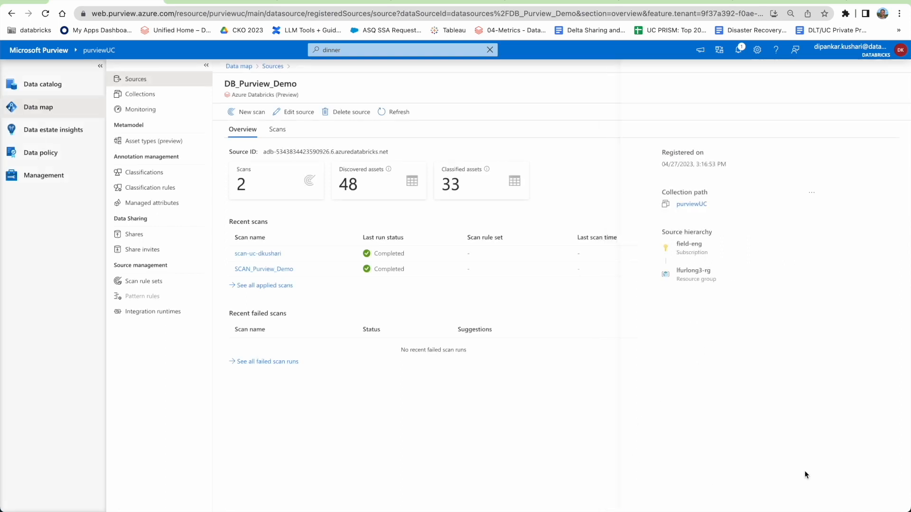
- View the run history and configuration of the scan-uc-dkushari scan, and return to the DB_Purview_Demo source
left_click(257, 254)
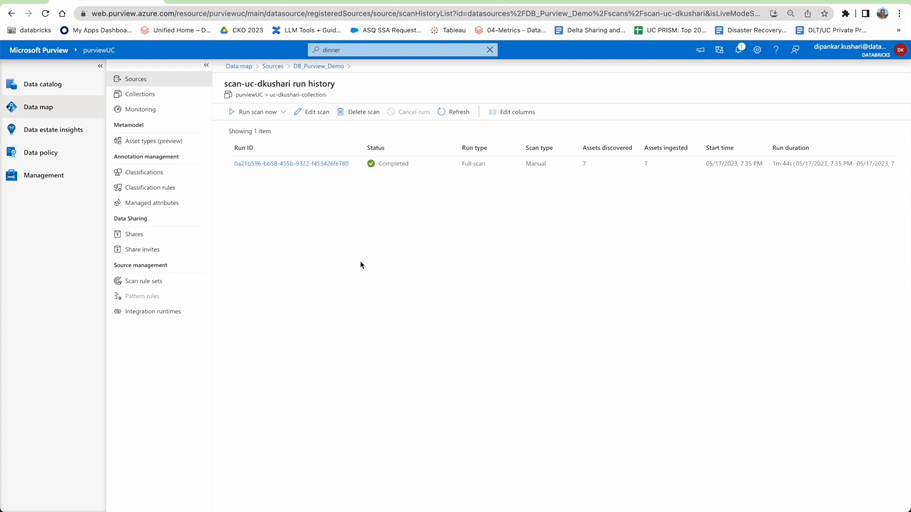
left_click(313, 114)
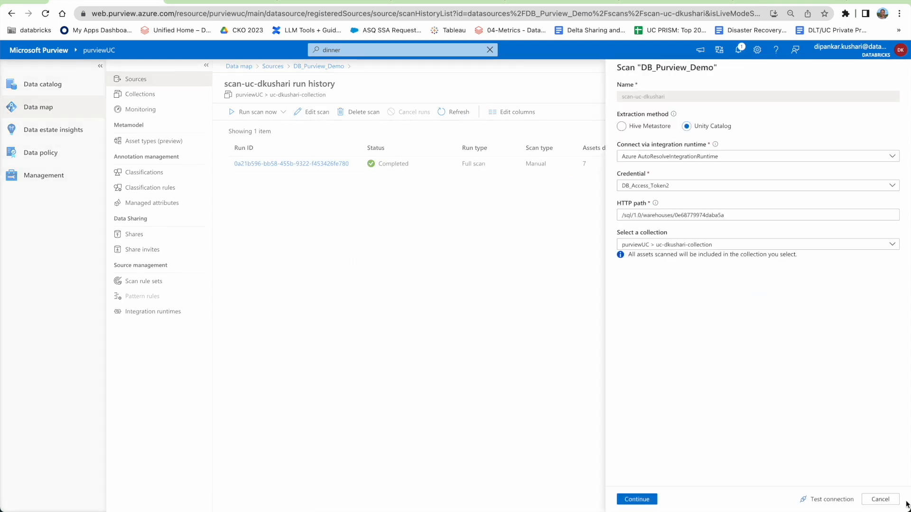
left_click(880, 499)
left_click(313, 66)
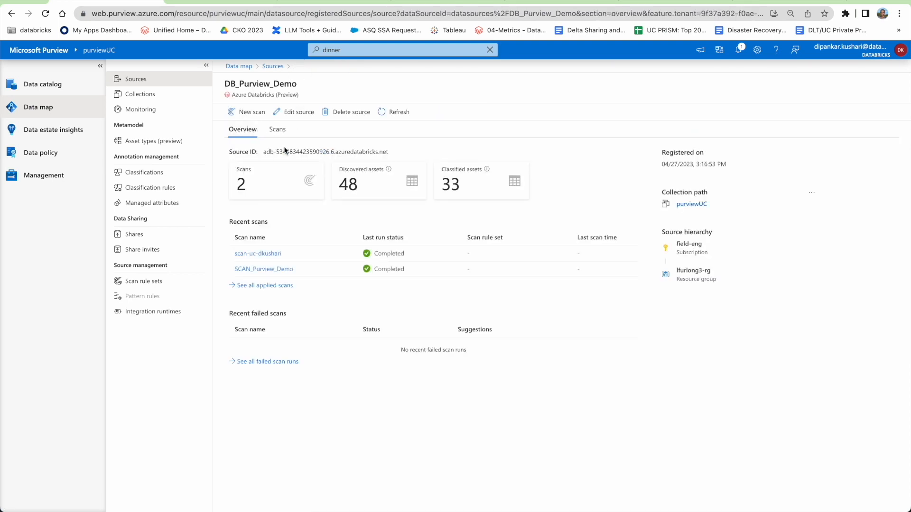
- Start a new scan of DB_Purview_Demo with the Unity Catalog extraction method and the DB_Access_Token2 credential
left_click(246, 112)
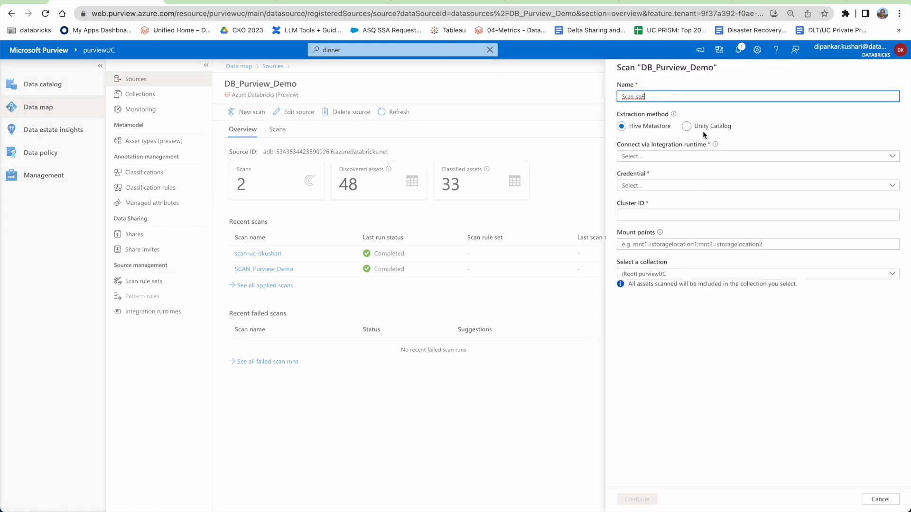
left_click(688, 126)
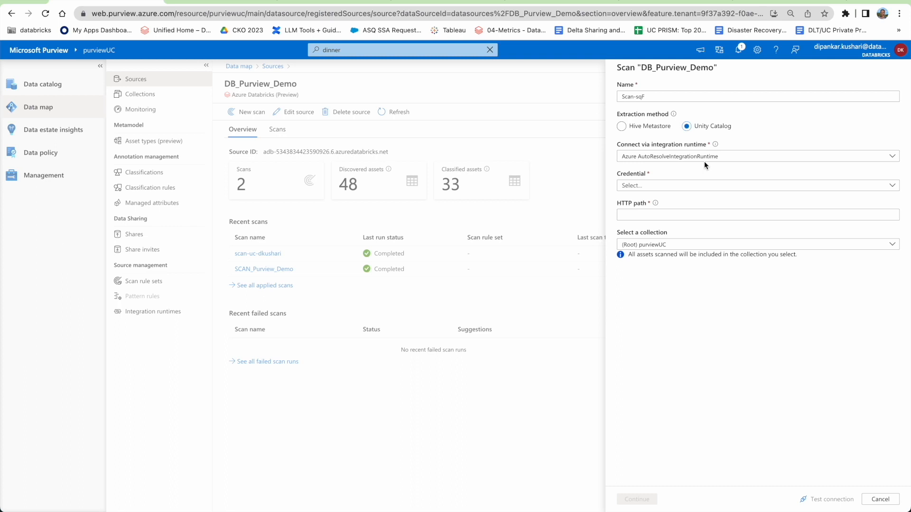
left_click(668, 187)
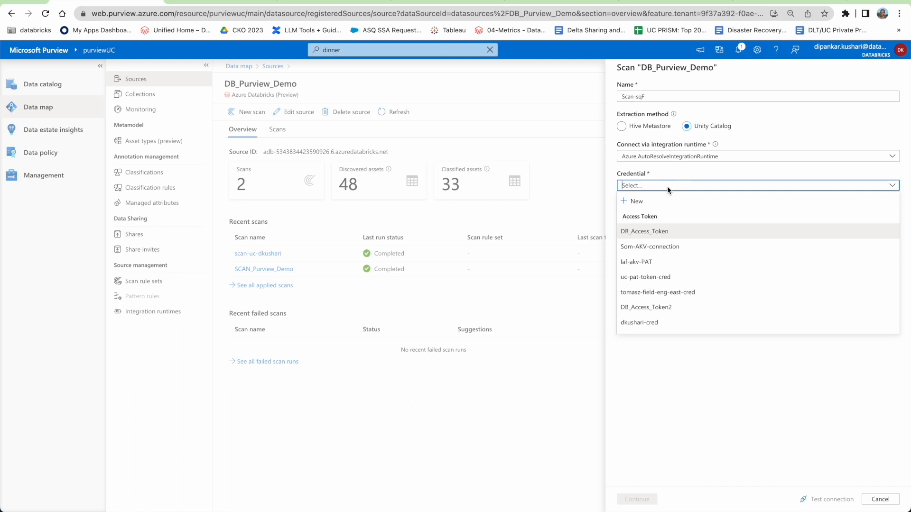
left_click(661, 308)
left_click(641, 185)
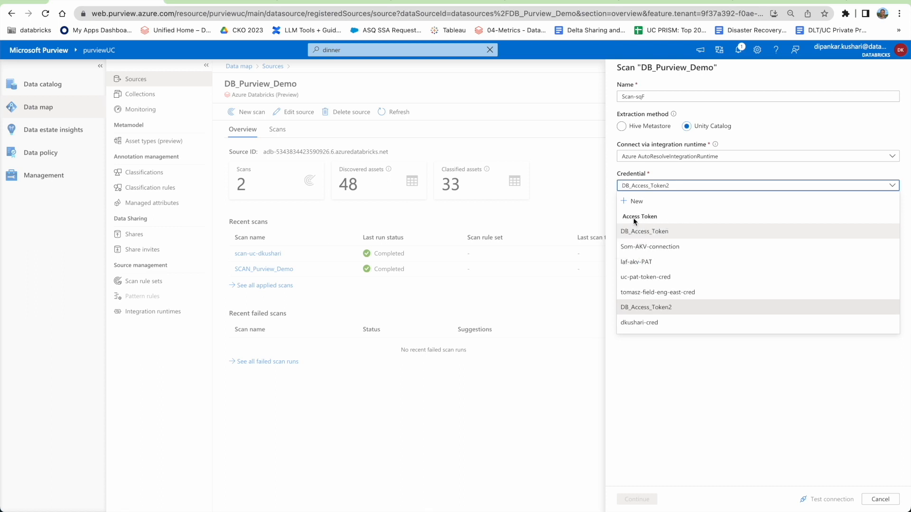
left_click(650, 308)
left_click(624, 219)
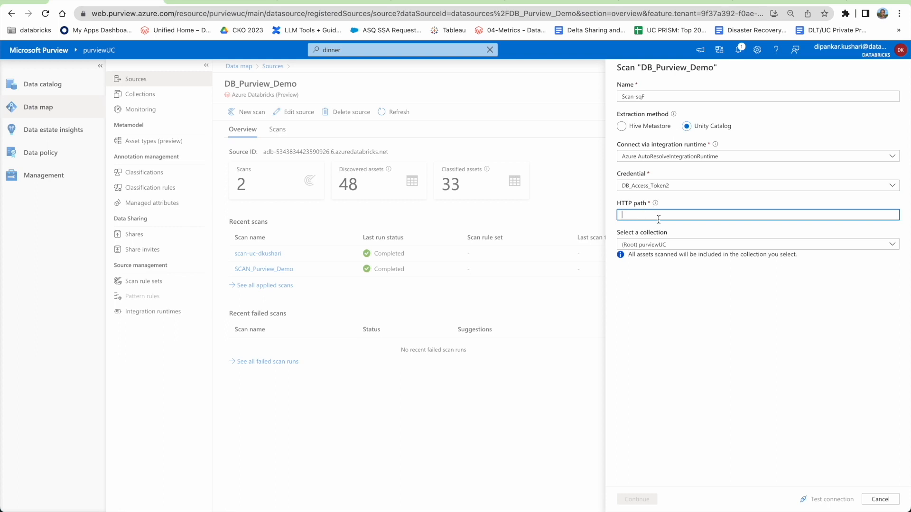
- Switch to the Databricks workspace and look up the HTTP path in the connection details of the UC_Test SQL warehouse
left_click(674, 3)
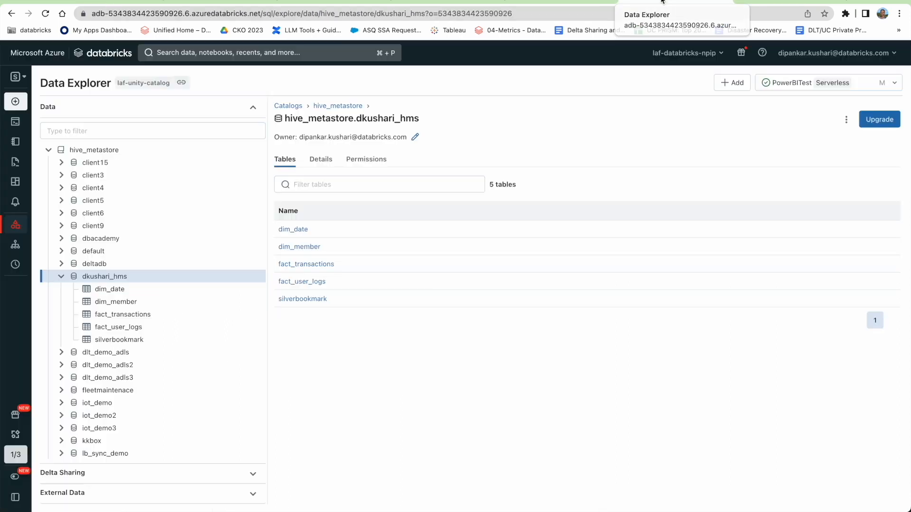
left_click(560, 3)
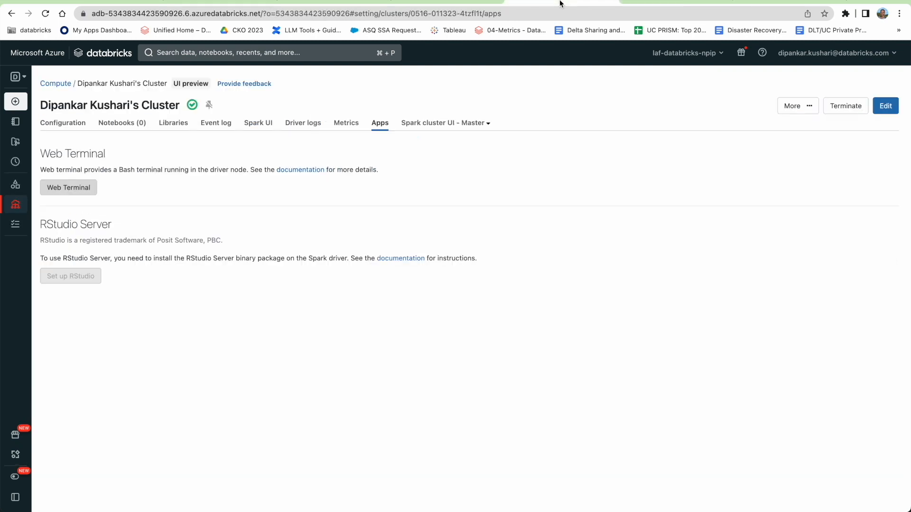
left_click(21, 83)
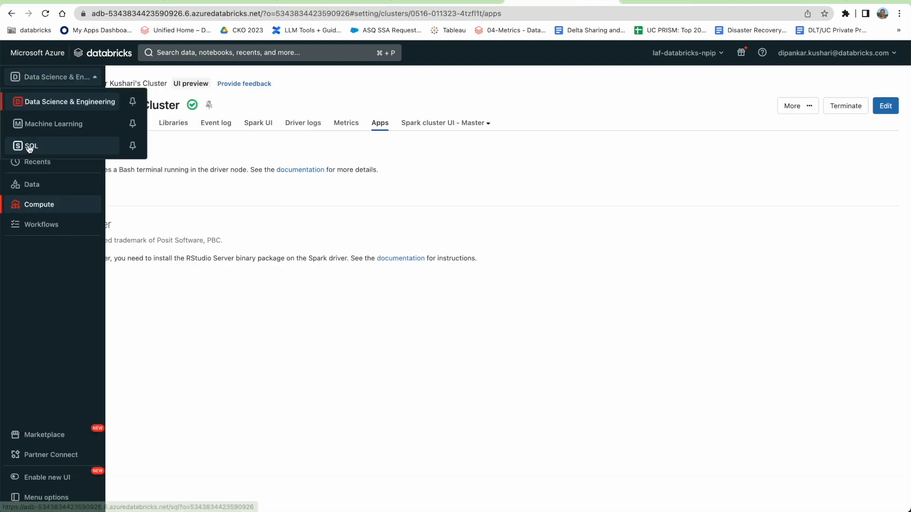
left_click(27, 145)
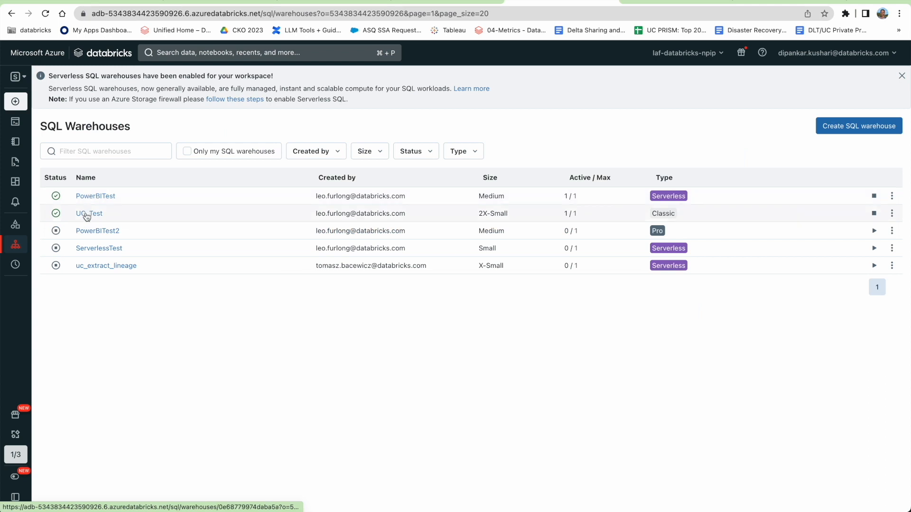
left_click(84, 212)
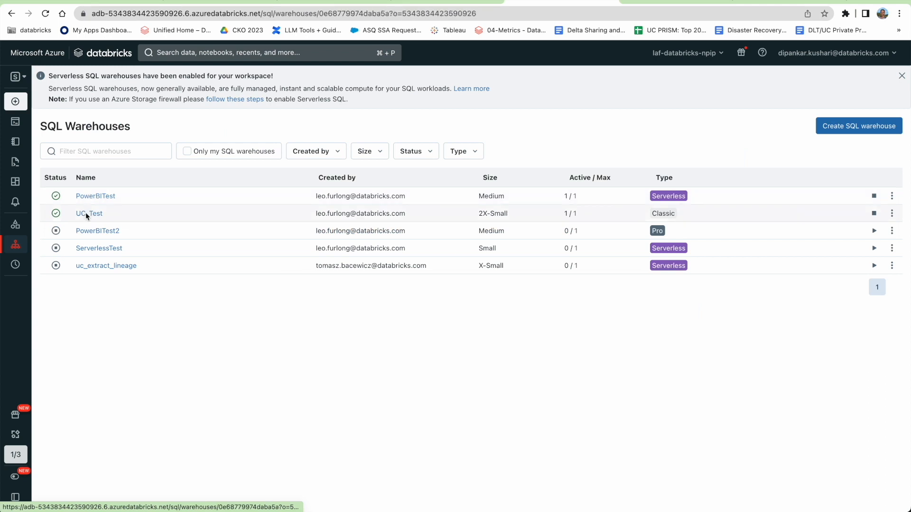
left_click(116, 174)
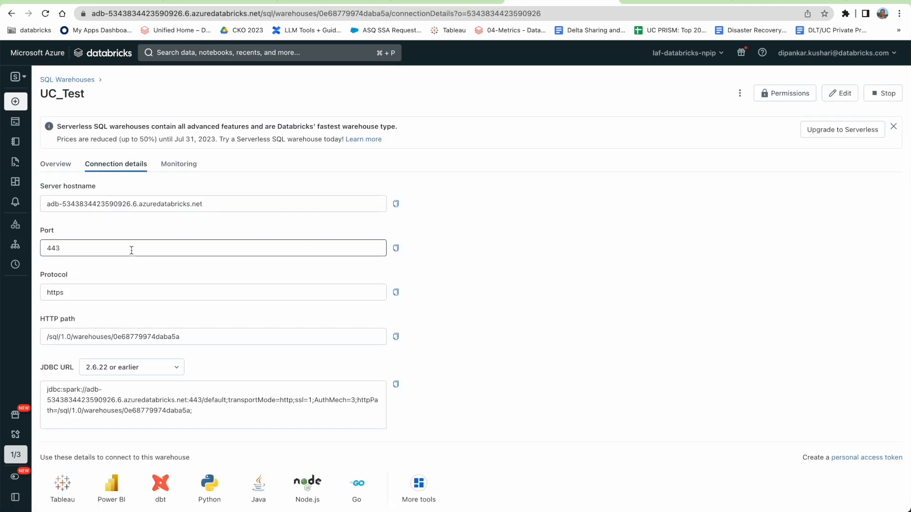
left_click_drag(47, 337, 188, 334)
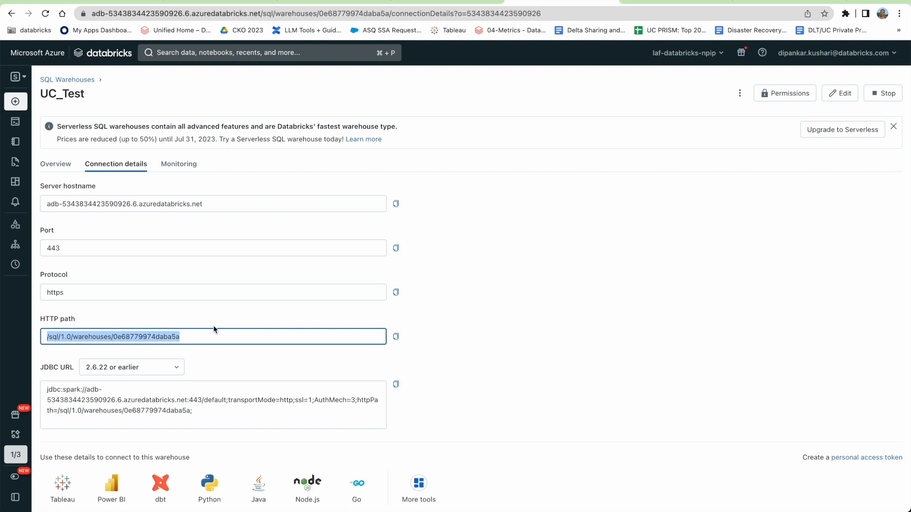
- Return to Microsoft Purview, assign the new scan to the uc-dkushari-collection collection, and cancel the scan setup
left_click(104, 1)
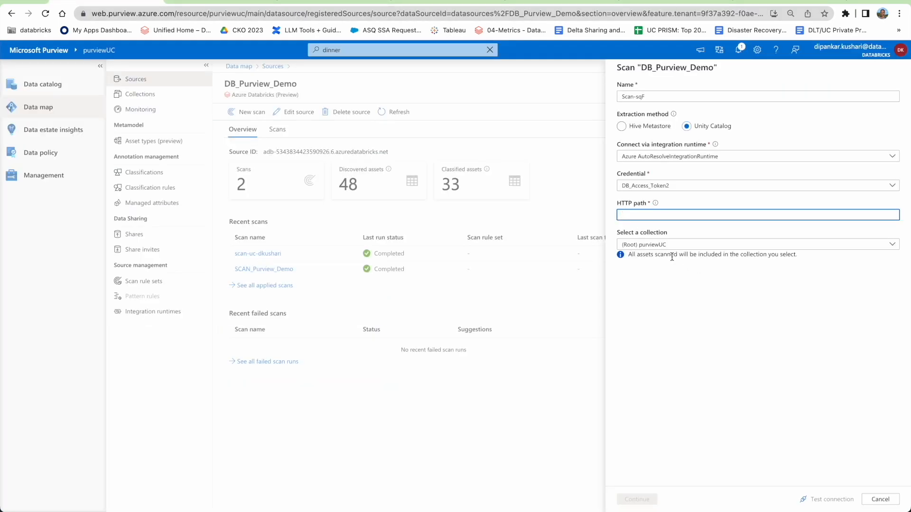
left_click(655, 244)
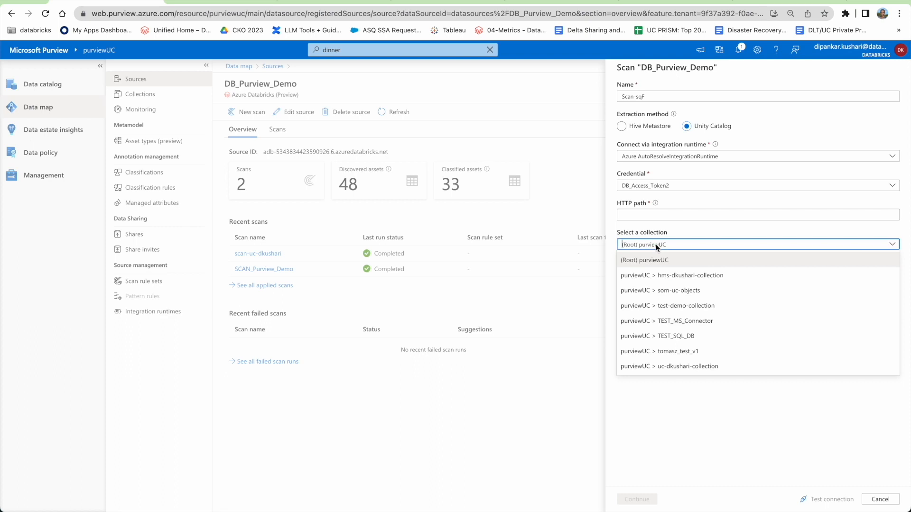
left_click(688, 366)
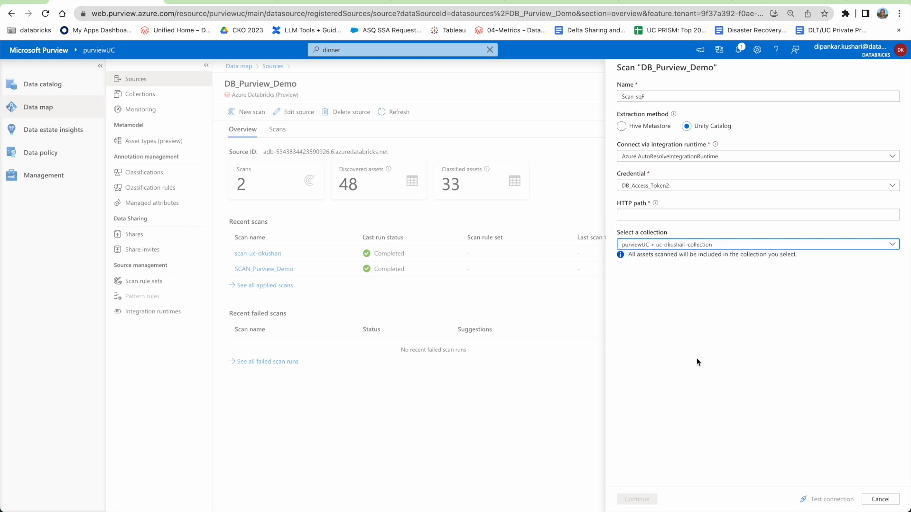
left_click(880, 499)
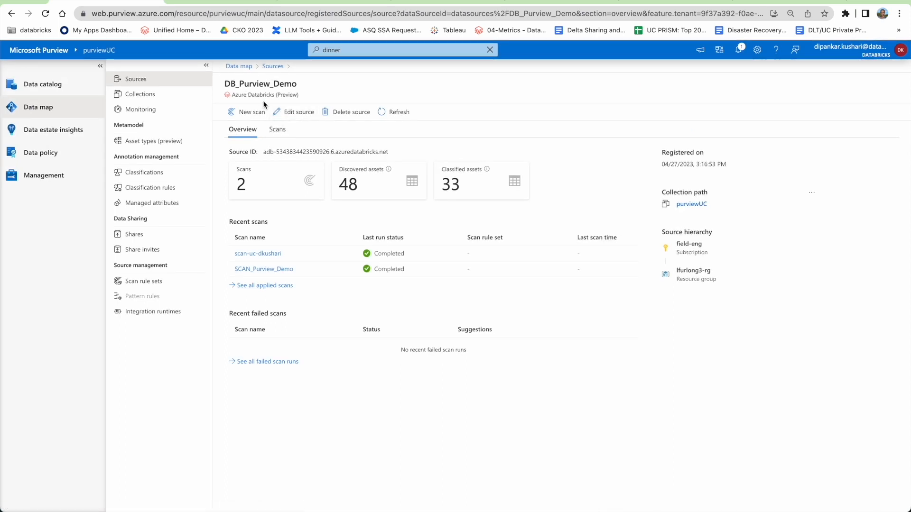
- Reopen the DB_Purview_Demo source and view the existing configuration of its scan-uc-dkushari scan without changing it
left_click(274, 66)
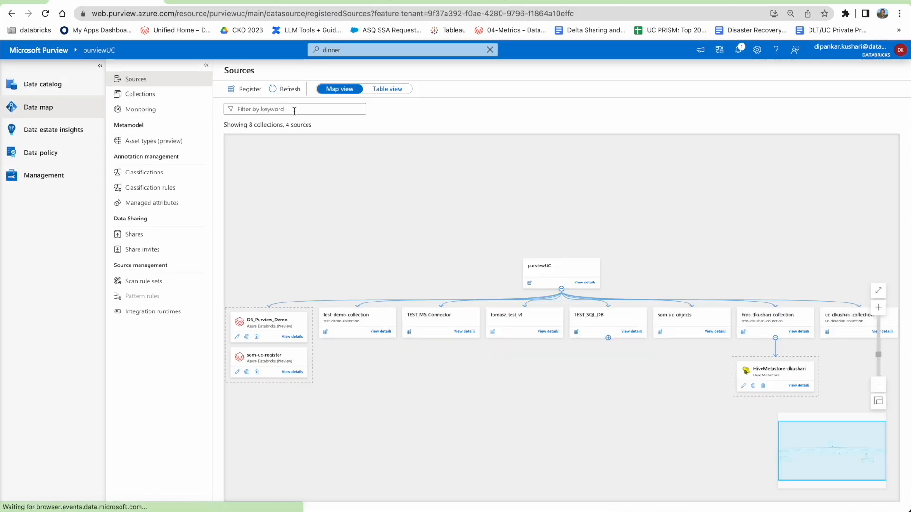
left_click(292, 338)
left_click(279, 133)
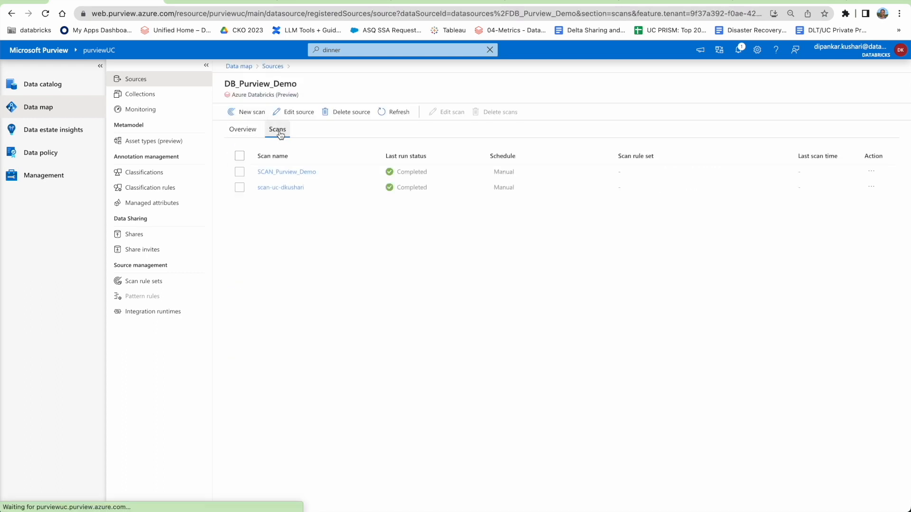
left_click(243, 129)
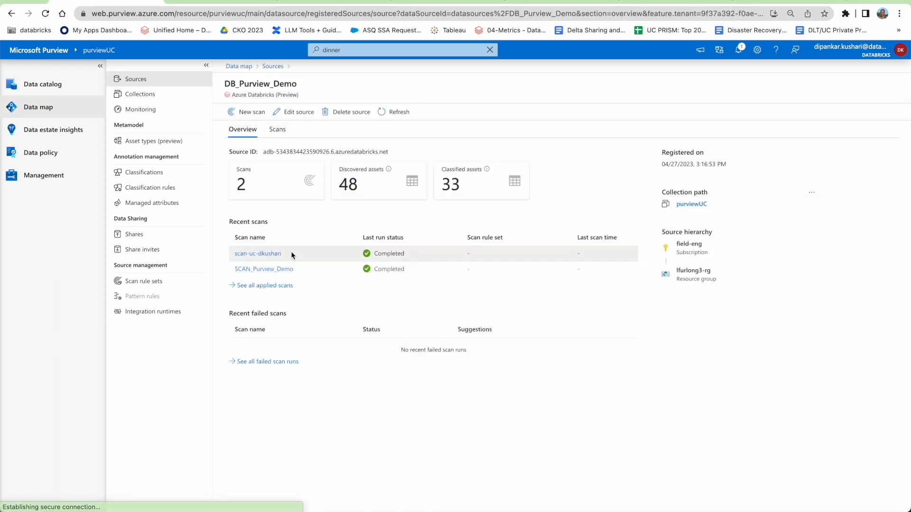
left_click(261, 254)
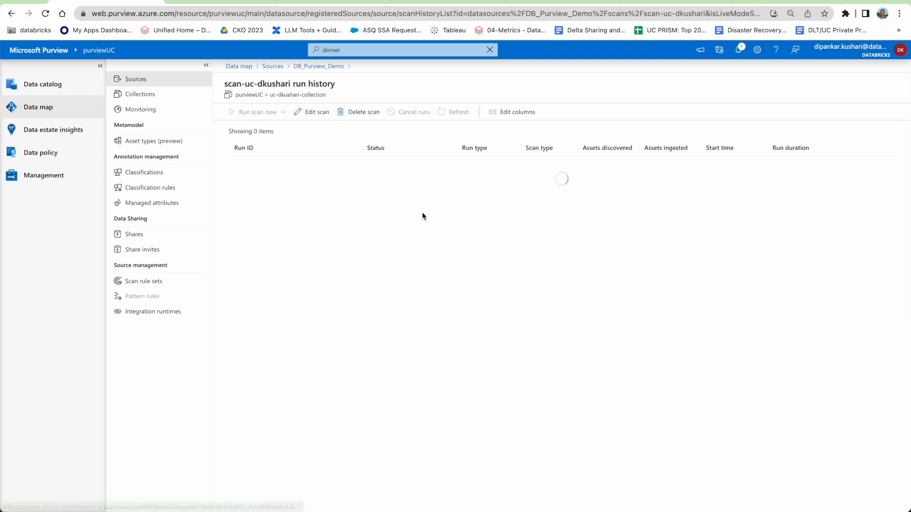
left_click(316, 116)
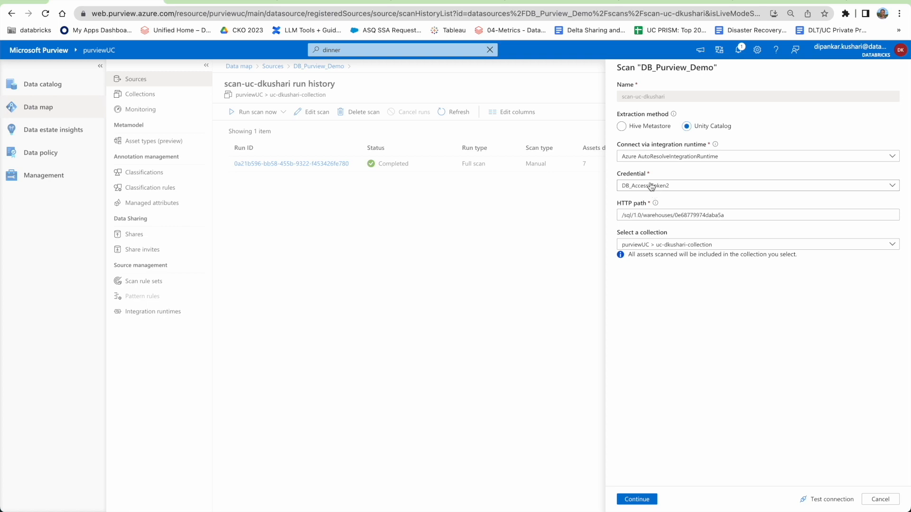
left_click(880, 499)
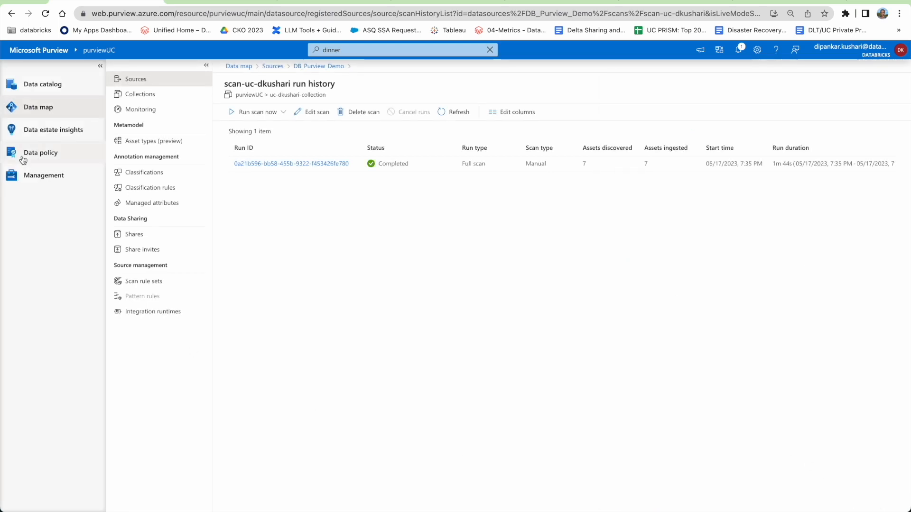
- Begin a new Access Token credential named test with the LB_Purview_KV Key Vault connection, and cancel it
left_click(40, 176)
left_click(126, 250)
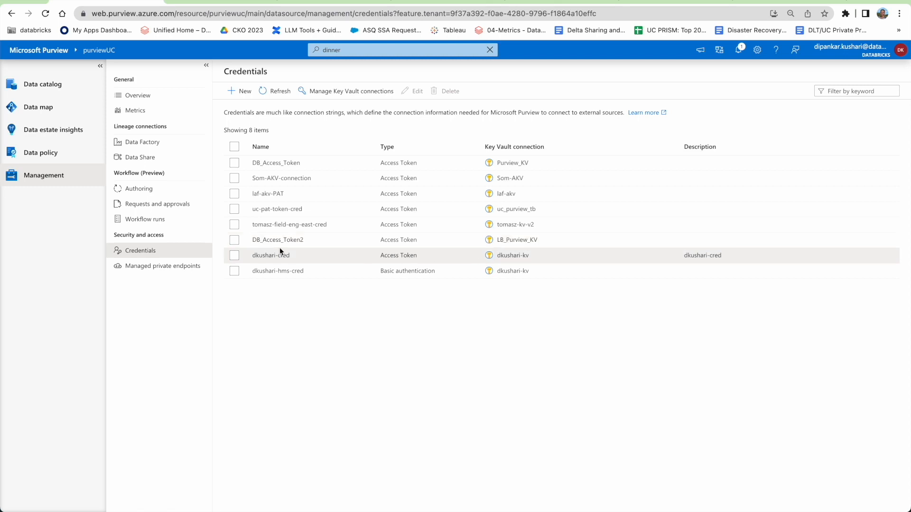
left_click(237, 91)
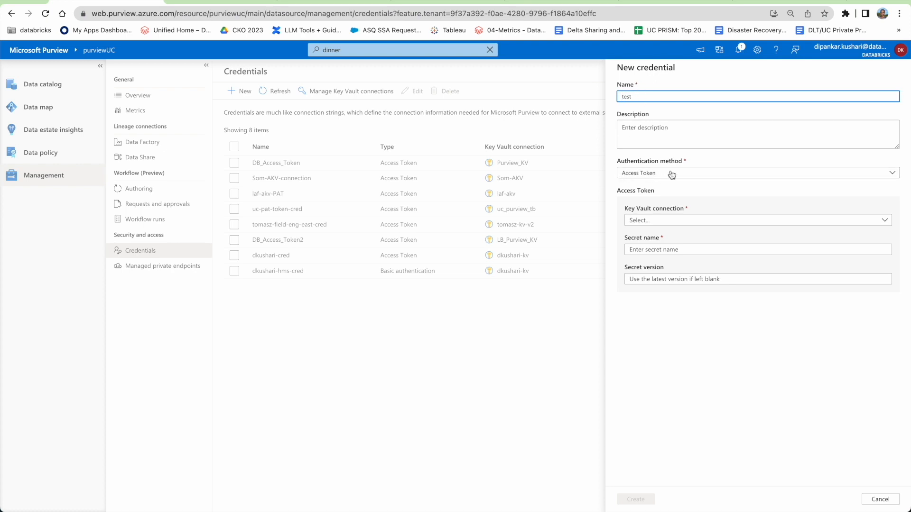
left_click(666, 222)
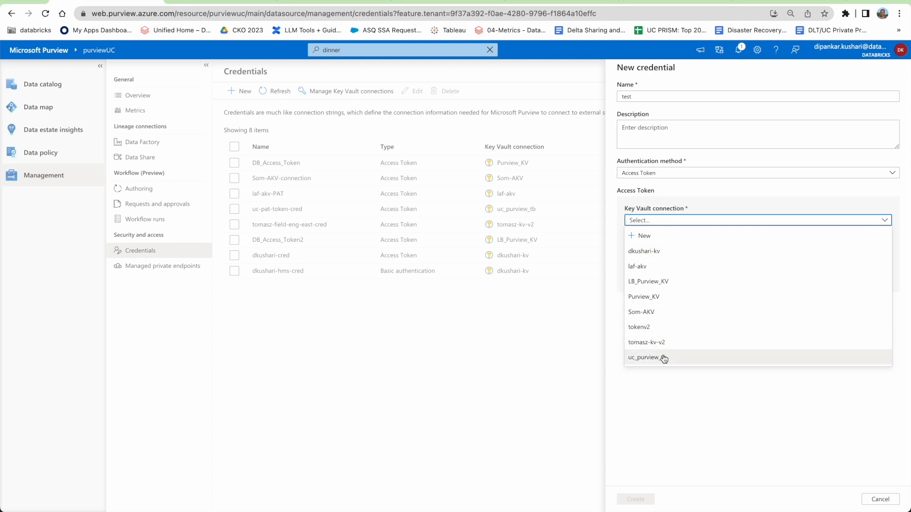
left_click(645, 281)
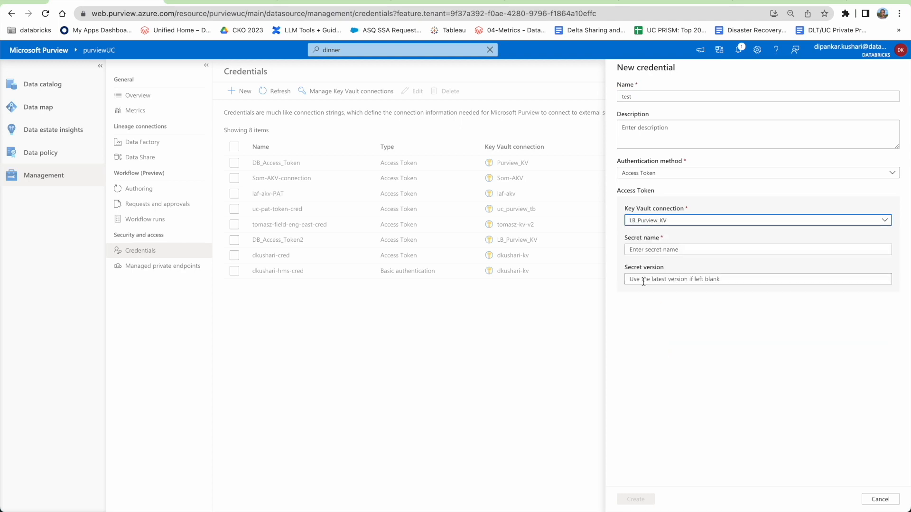
left_click(640, 249)
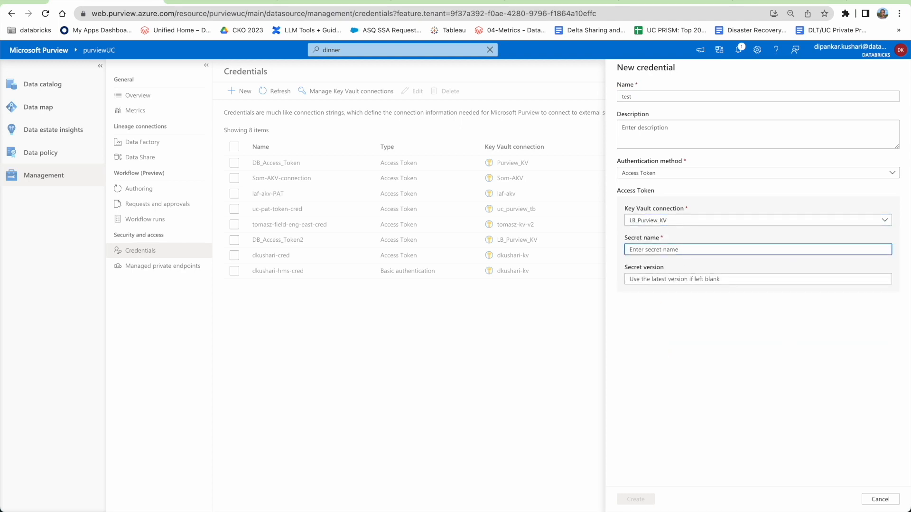
left_click(880, 500)
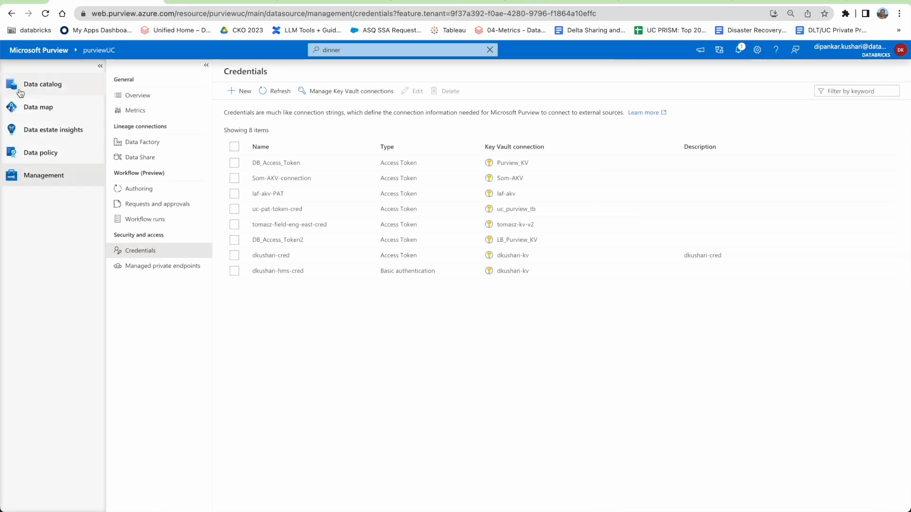
- Reopen the scan-uc-dkushari scan of the DB_Purview_Demo source for editing and review its credential and HTTP path
left_click(42, 107)
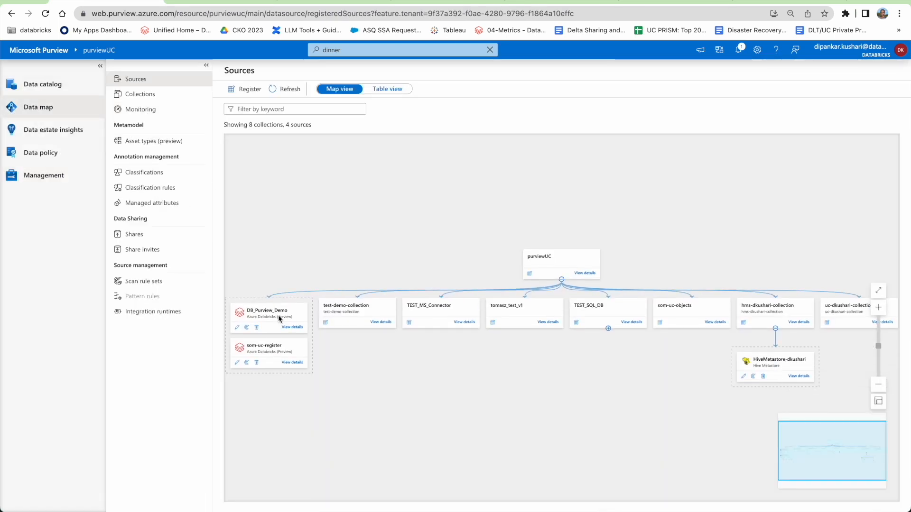
left_click(292, 328)
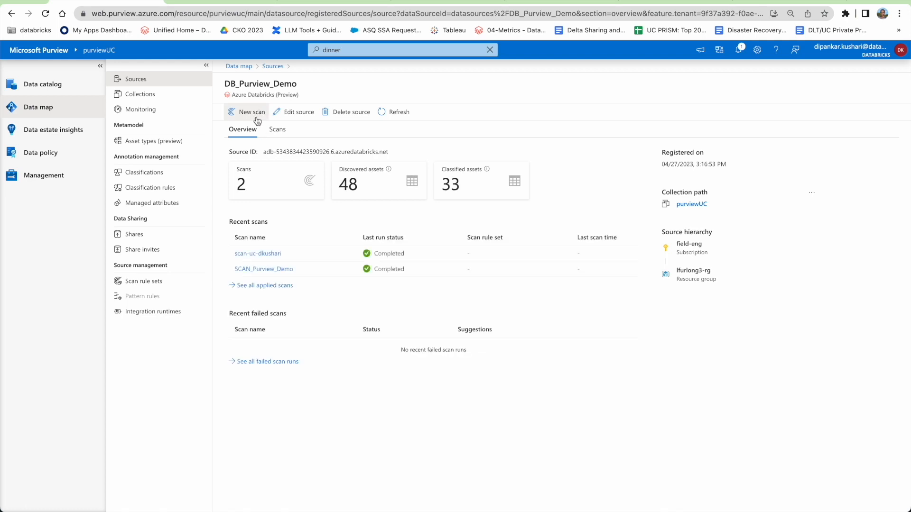
left_click(246, 252)
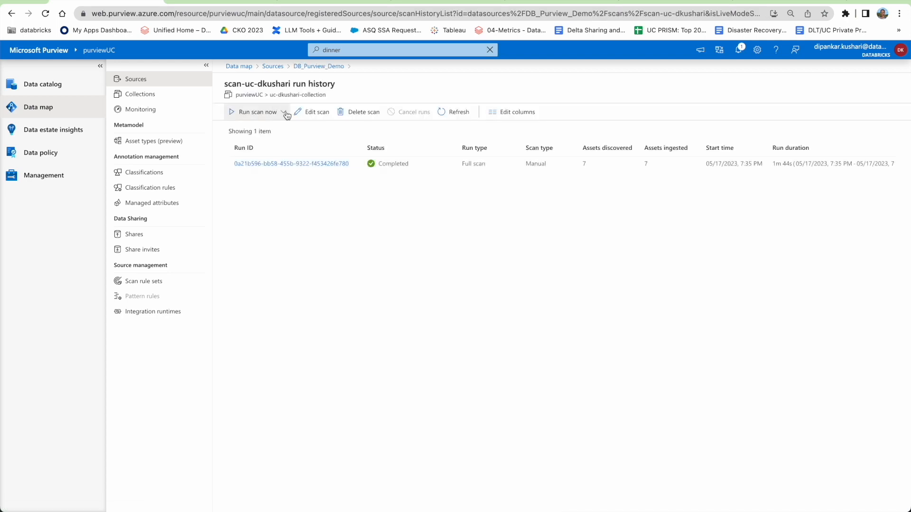
left_click(312, 113)
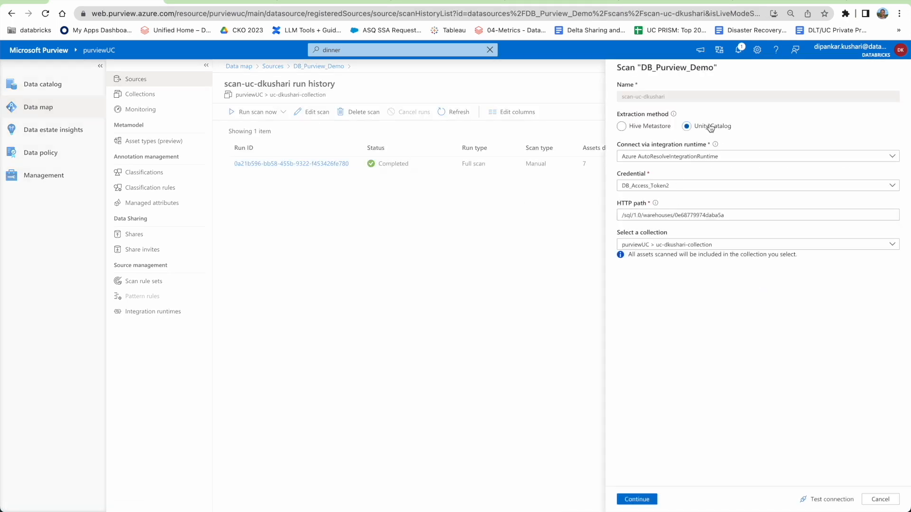
left_click(654, 188)
left_click(653, 186)
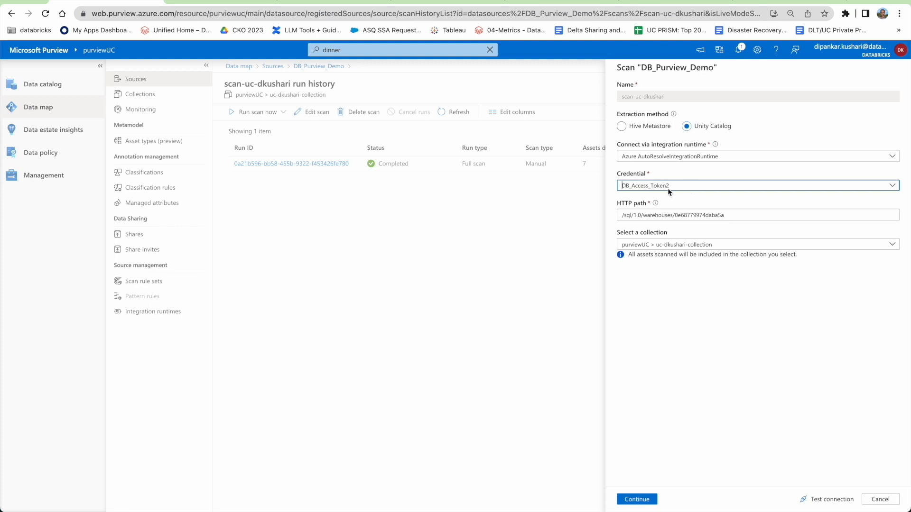
left_click_drag(620, 216, 745, 216)
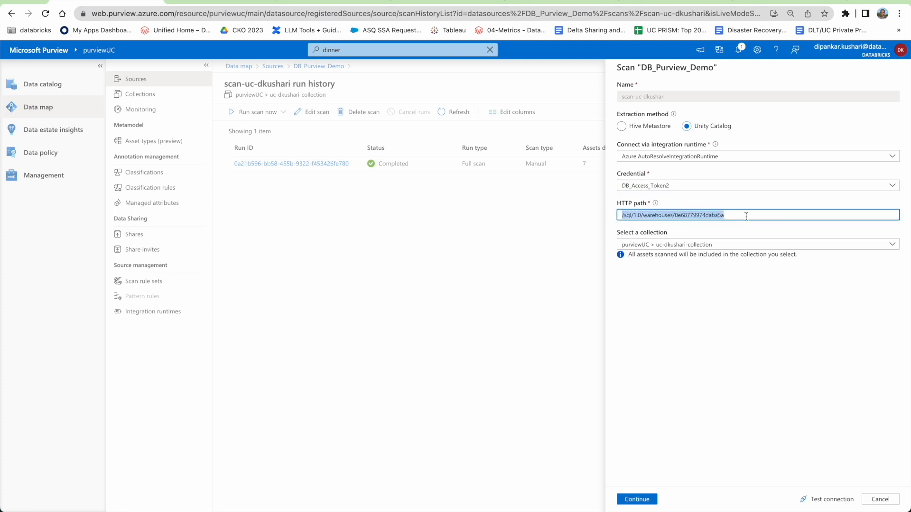
- Select uc-dkushari-collection as the scan's collection and test the connection
left_click(628, 246)
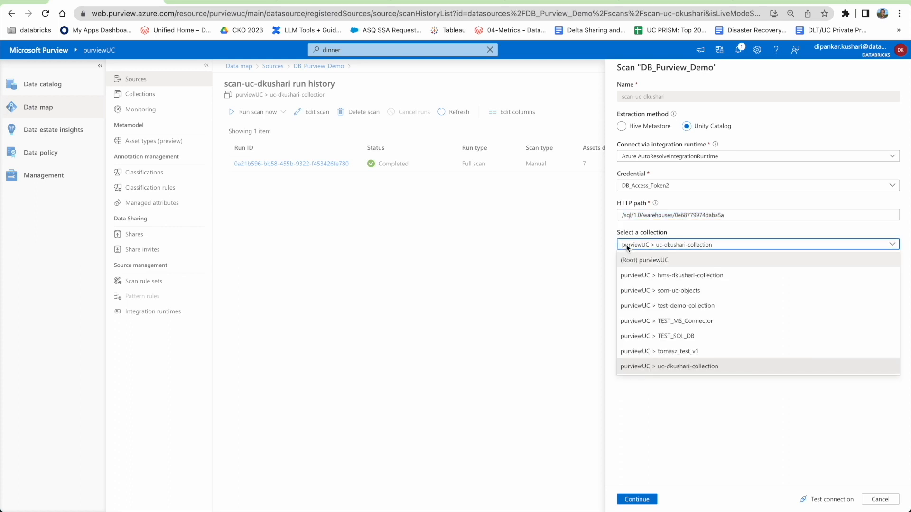
left_click(627, 247)
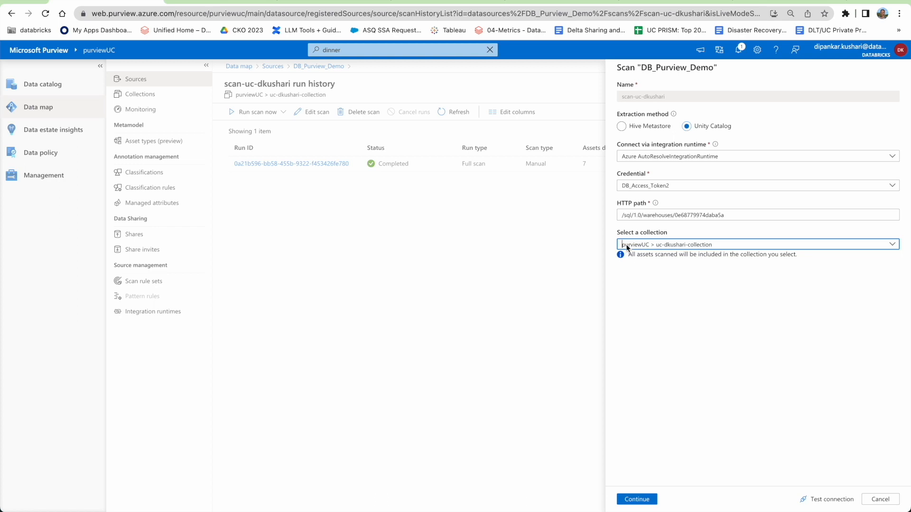
left_click(627, 247)
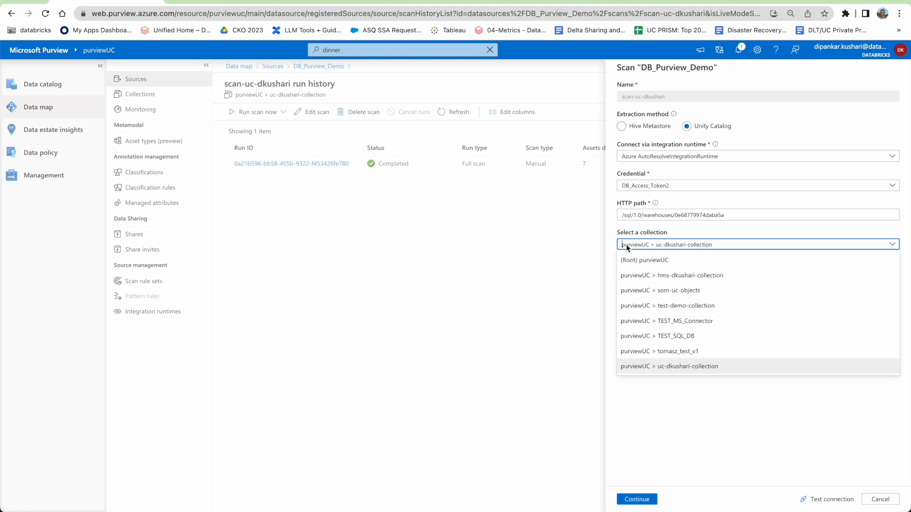
left_click(701, 370)
left_click(825, 501)
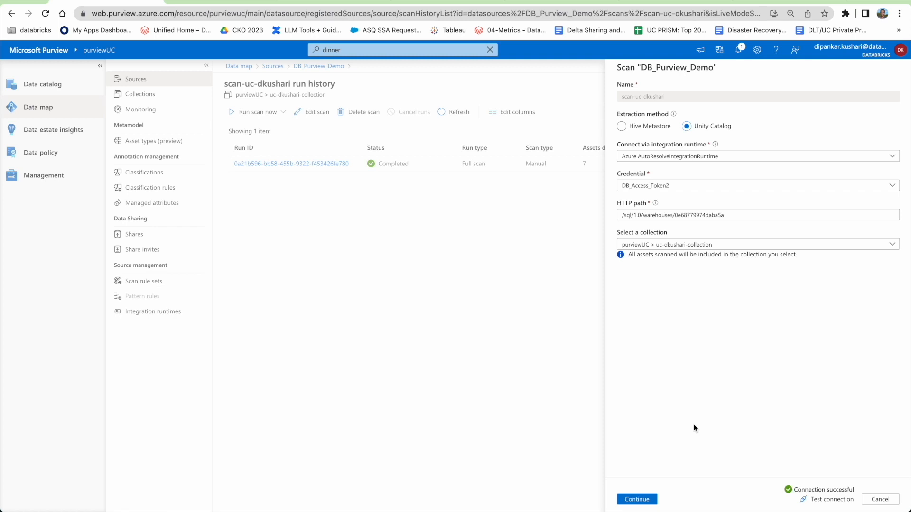
- Continue to the scan scope, expand DB_Purview_Demo, and limit the selection to the main catalog
left_click(636, 499)
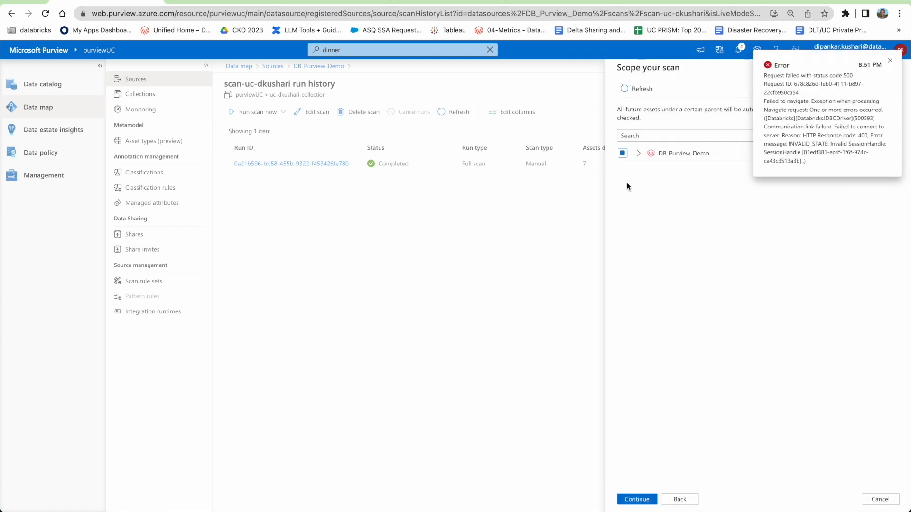
left_click(891, 62)
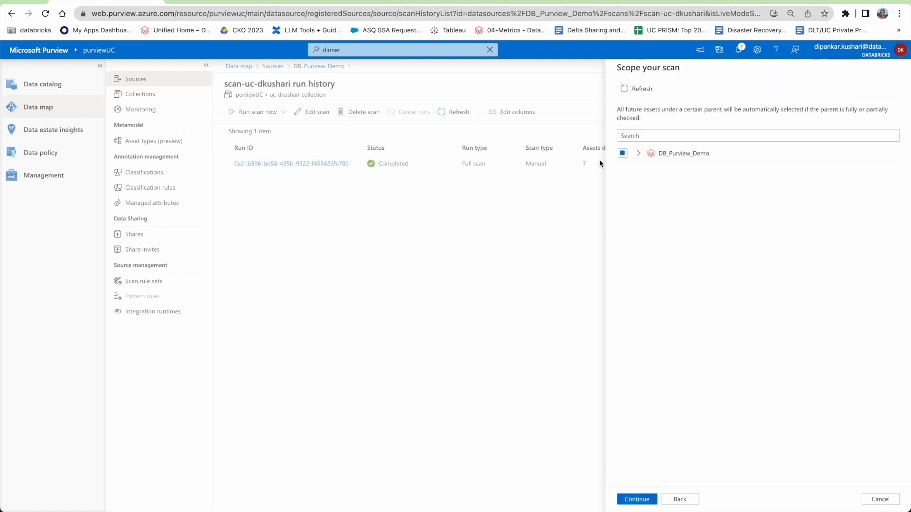
left_click(624, 154)
left_click(639, 154)
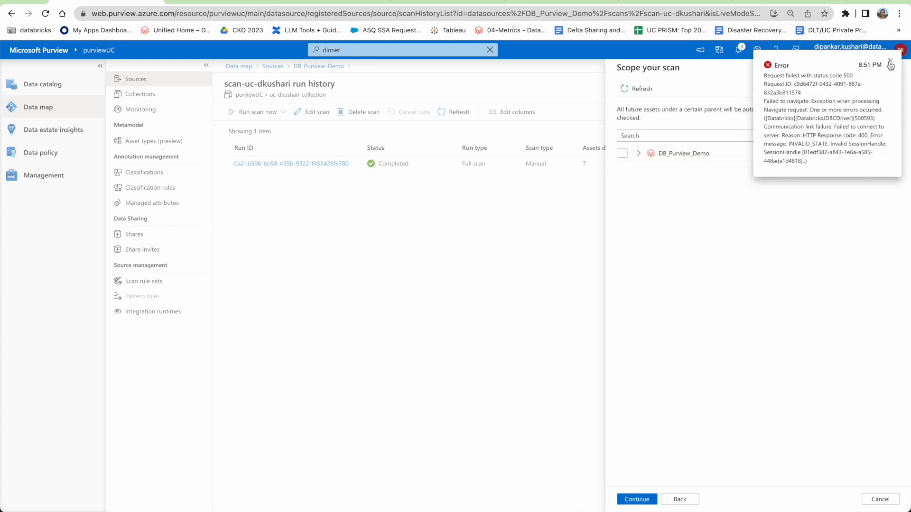
left_click(889, 62)
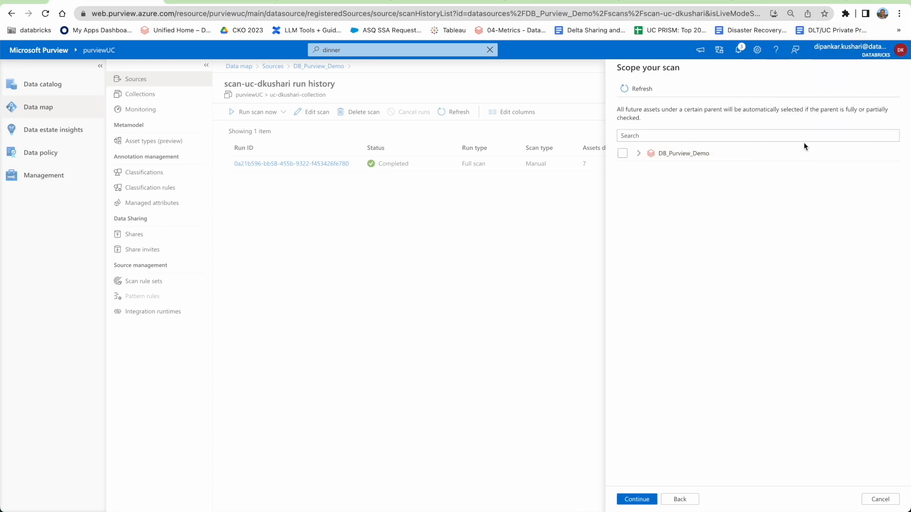
left_click(638, 153)
left_click(639, 171)
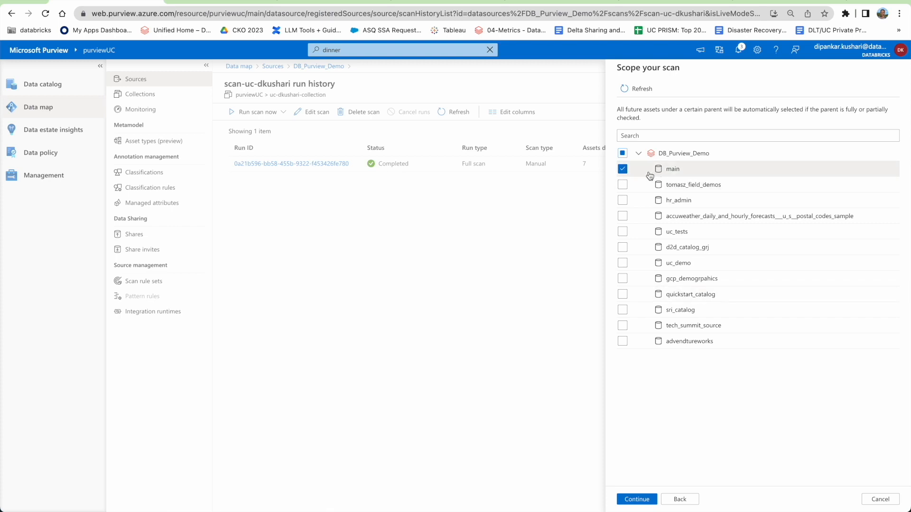
left_click(622, 170)
left_click(624, 171)
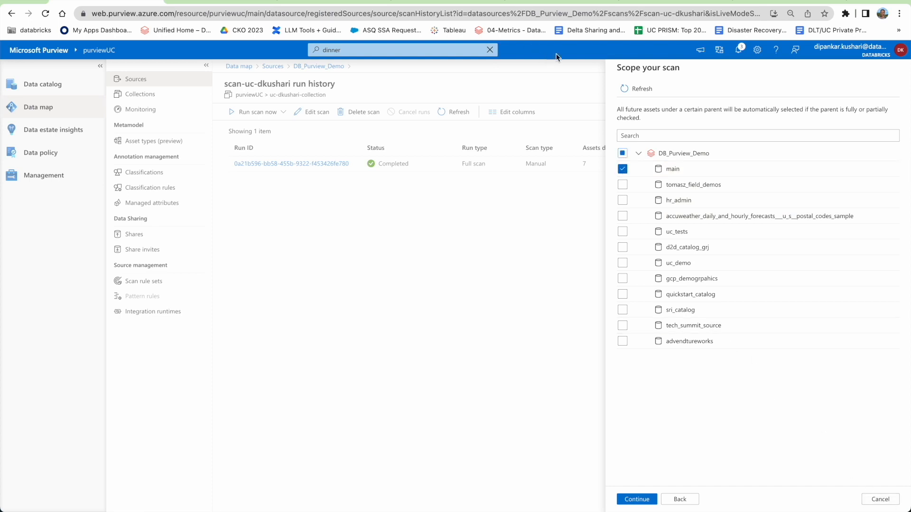
- Switch to the Databricks Data Explorer and view the tables of dkushari_schema in the main catalog
left_click(676, 3)
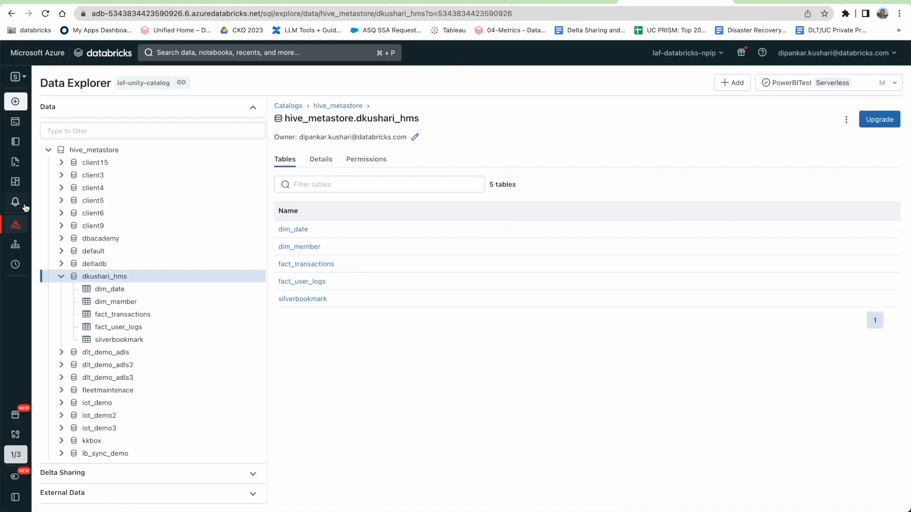
left_click(49, 150)
left_click(48, 162)
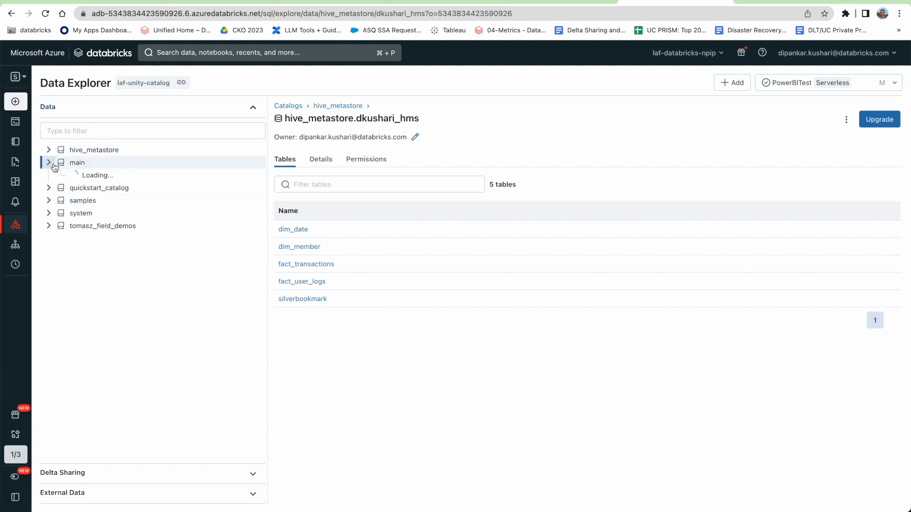
left_click(62, 188)
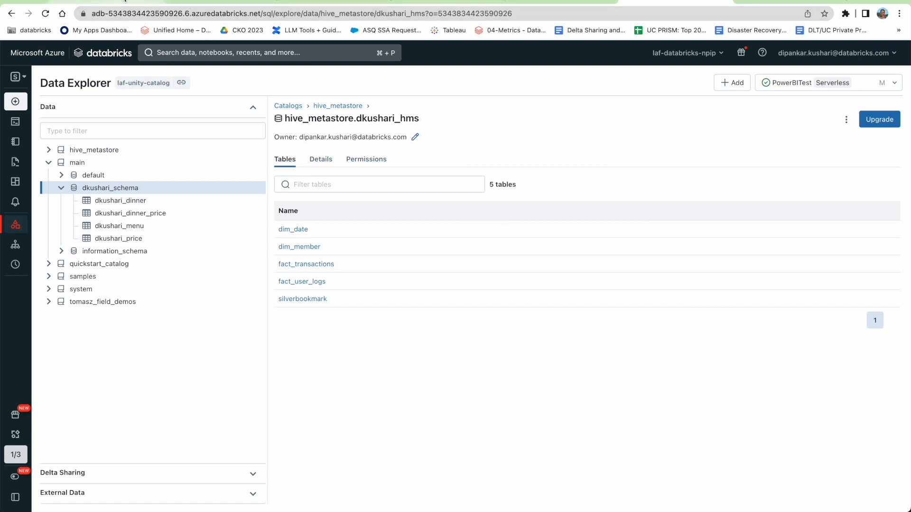
- Return to Microsoft Purview, cancel the scan edit, and view the run details of the completed scan-uc-dkushari run
left_click(188, 4)
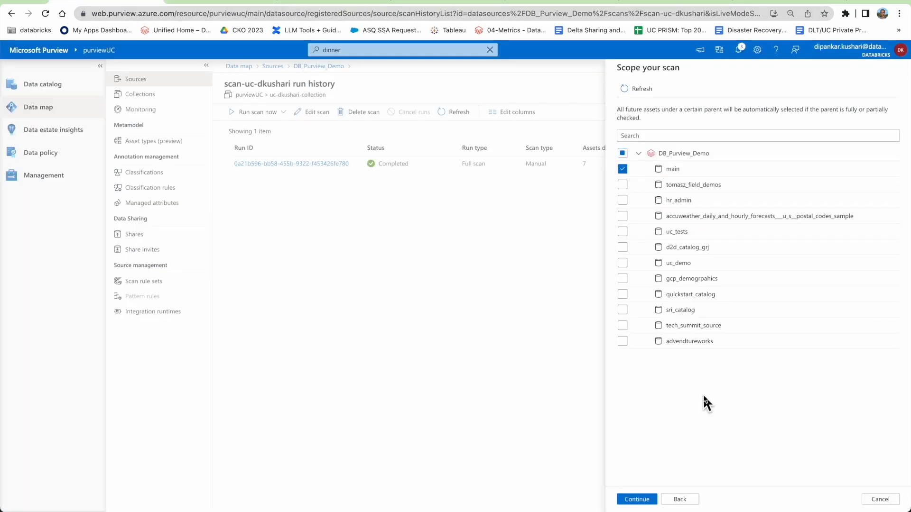
left_click(880, 500)
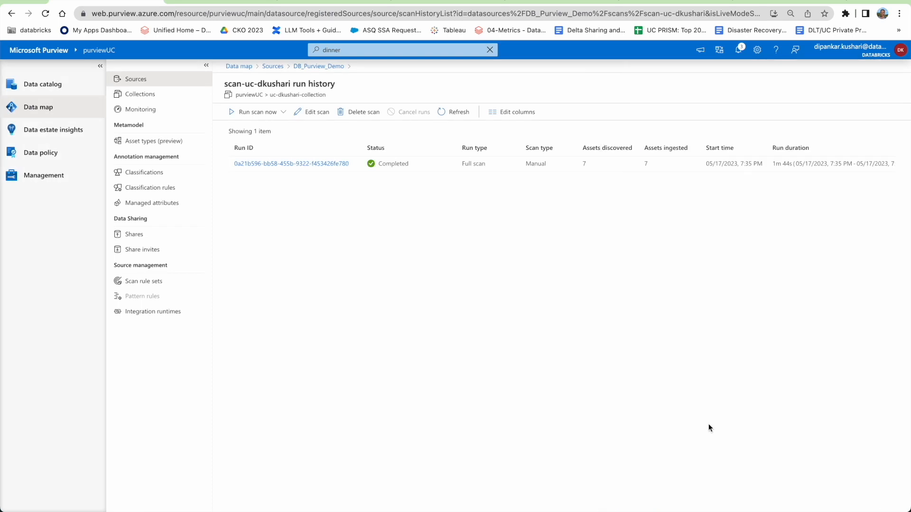
left_click(292, 164)
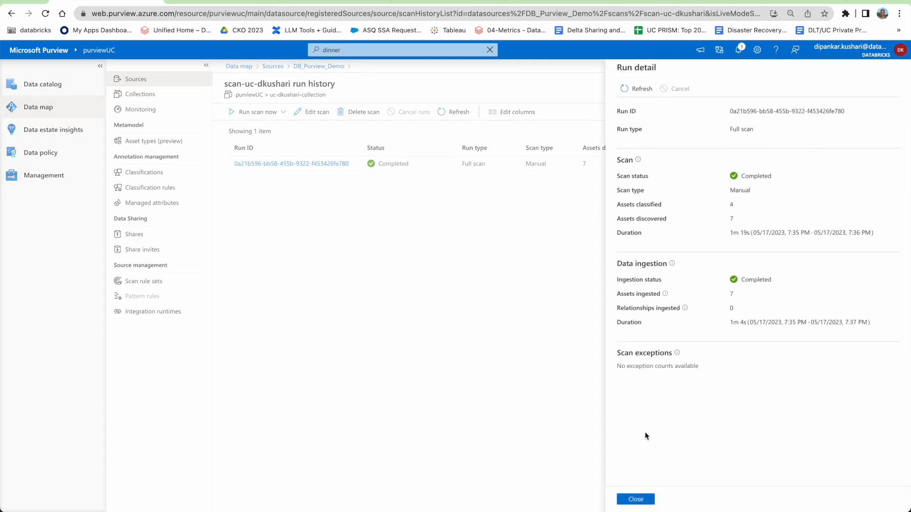
left_click(636, 499)
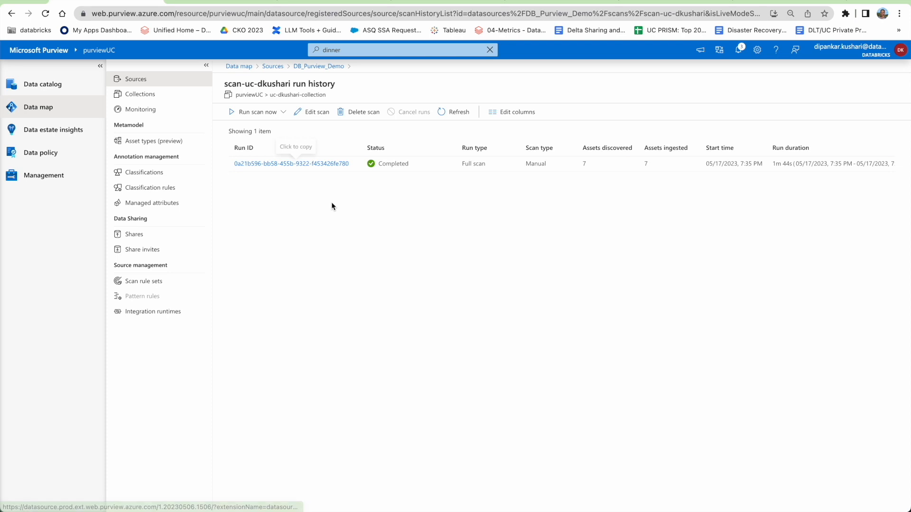
- Open uc-dkushari-collection in the data map's collections and list its assets
left_click(308, 68)
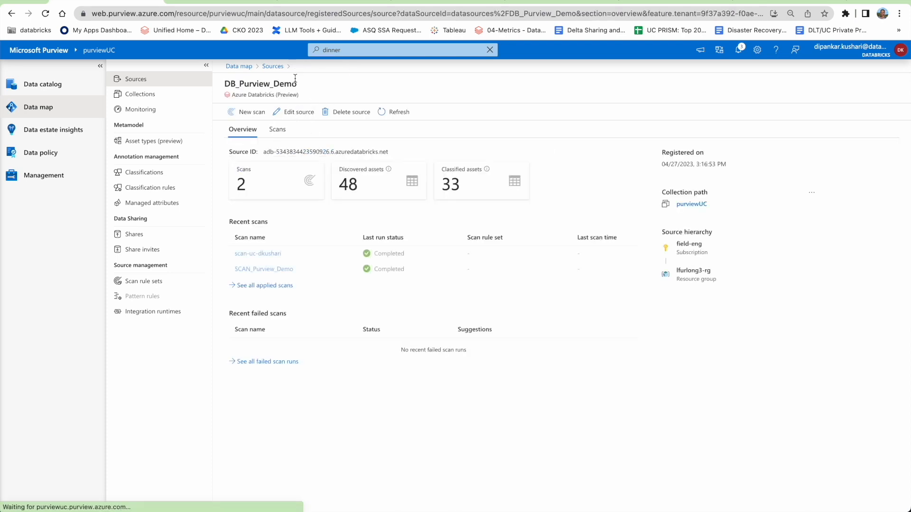
left_click(142, 95)
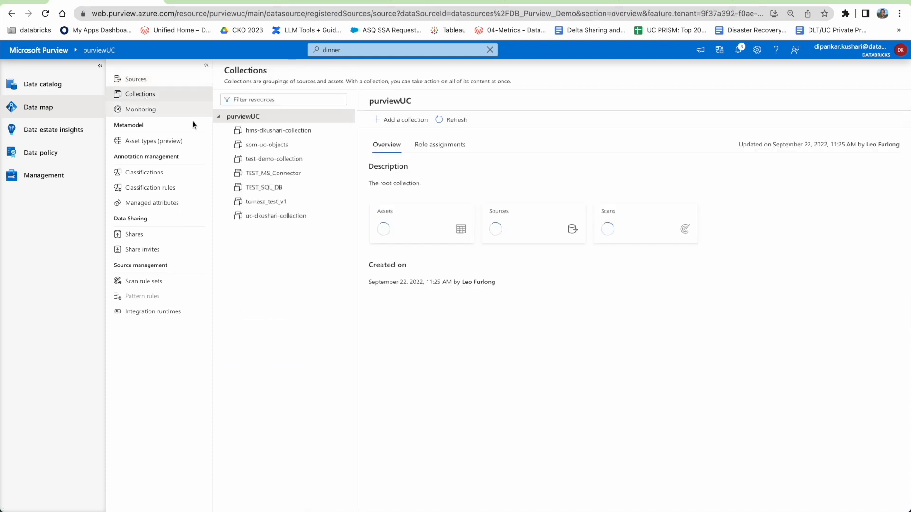
left_click(279, 221)
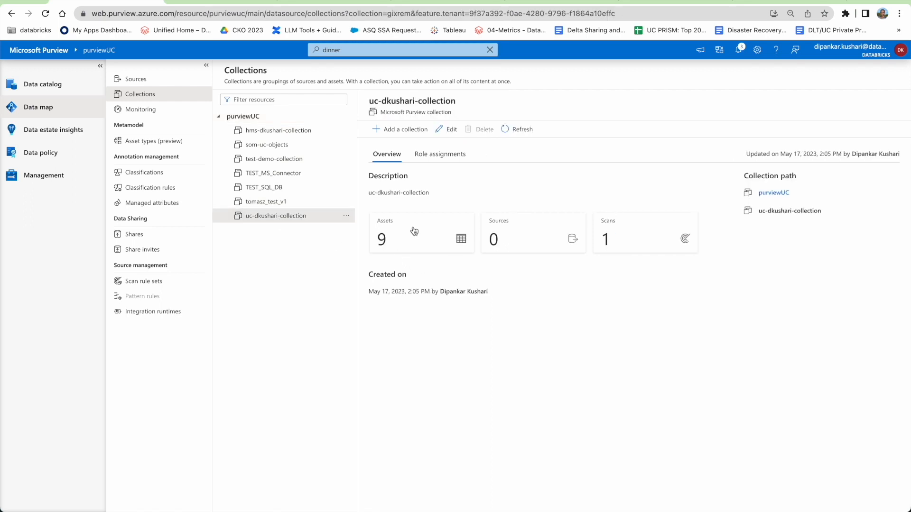
left_click(674, 5)
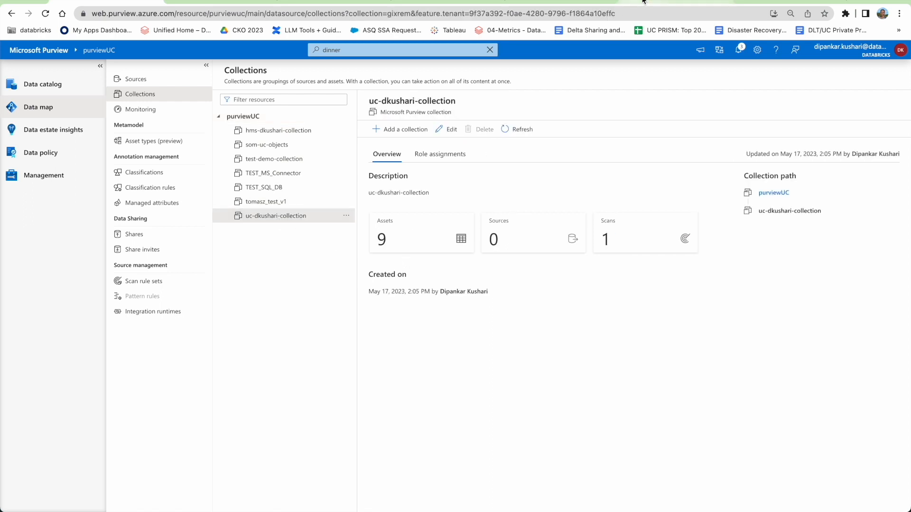
left_click(107, 4)
left_click(394, 243)
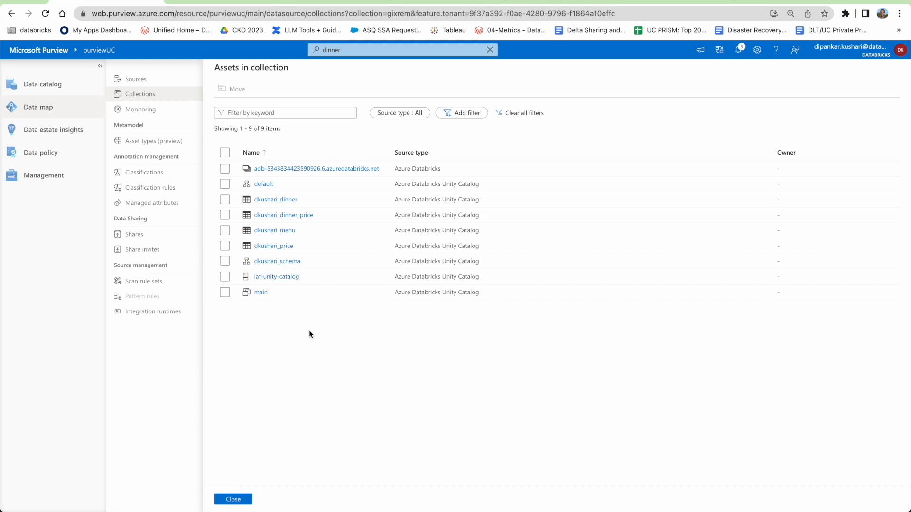
- Open the laf-unity-catalog metastore asset and examine its hierarchy
left_click(288, 277)
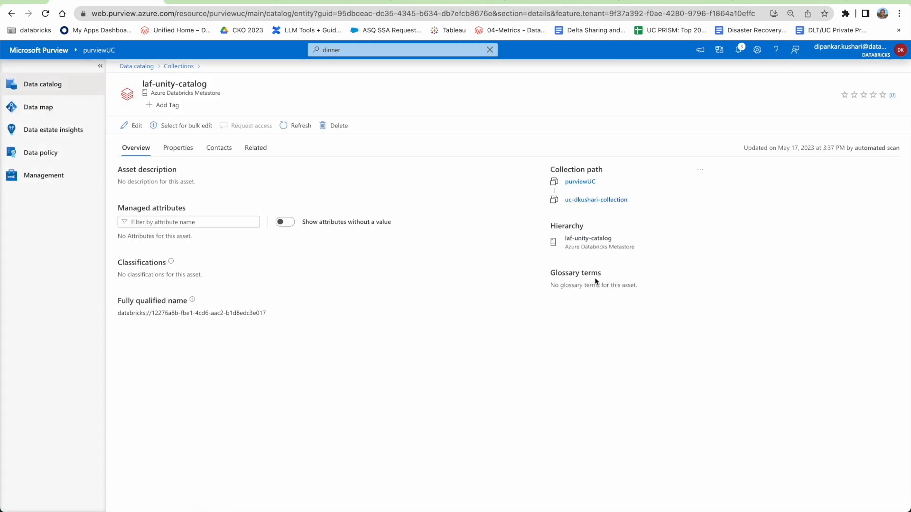
left_click_drag(564, 247, 650, 249)
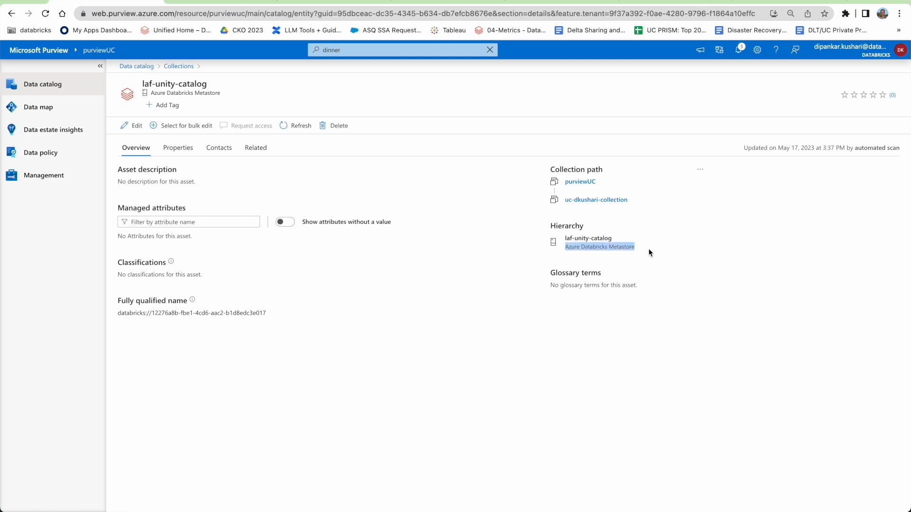
left_click(650, 249)
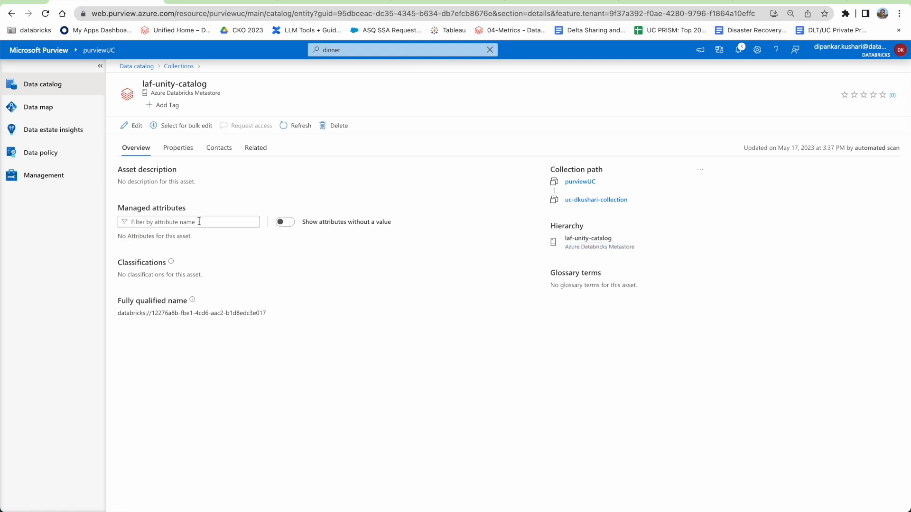
- Go back to the assets of uc-dkushari-collection and examine the hierarchy of the dkushari_price table
left_click(178, 66)
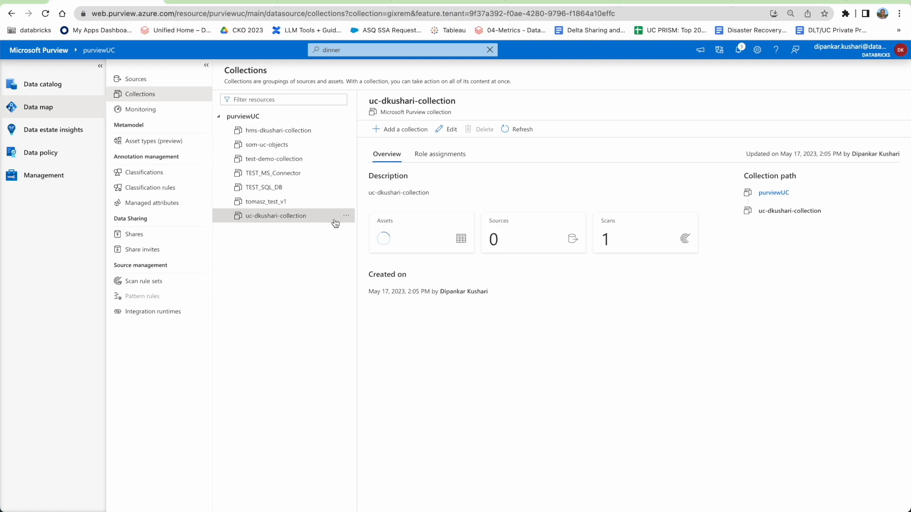
left_click(398, 232)
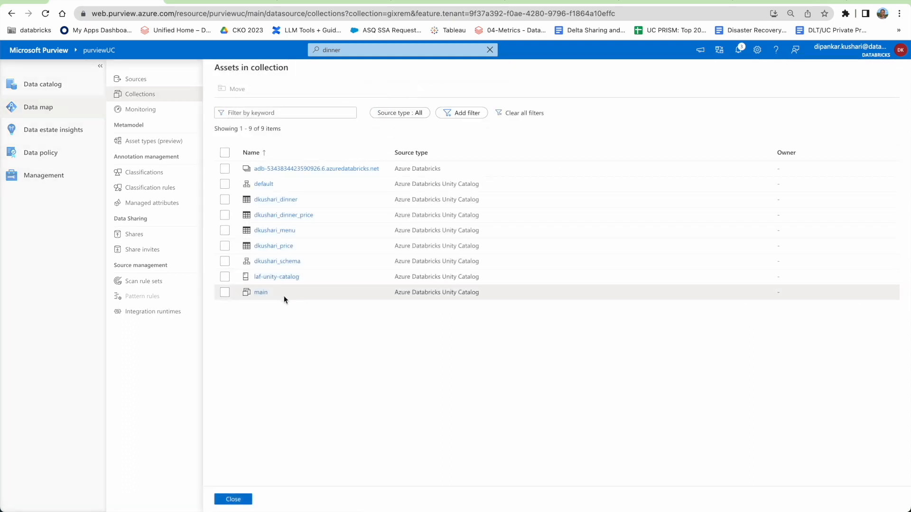
left_click(267, 246)
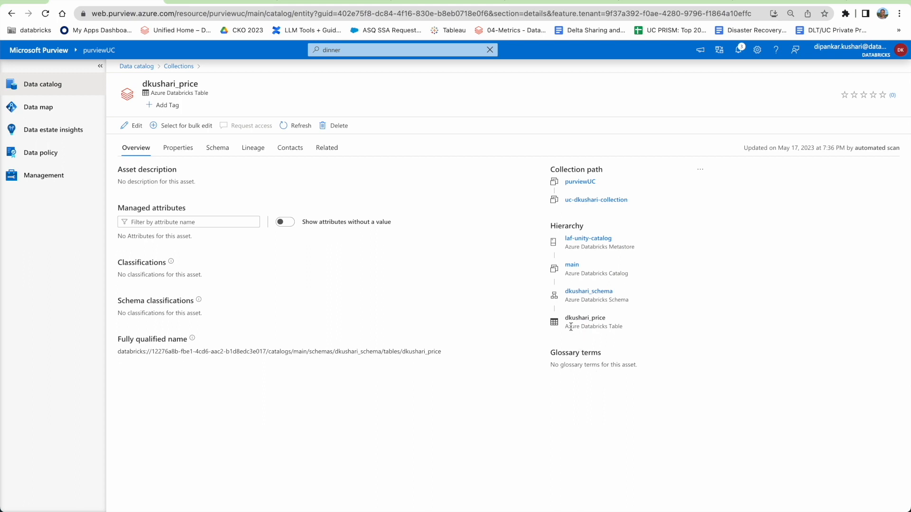
double_click(576, 318)
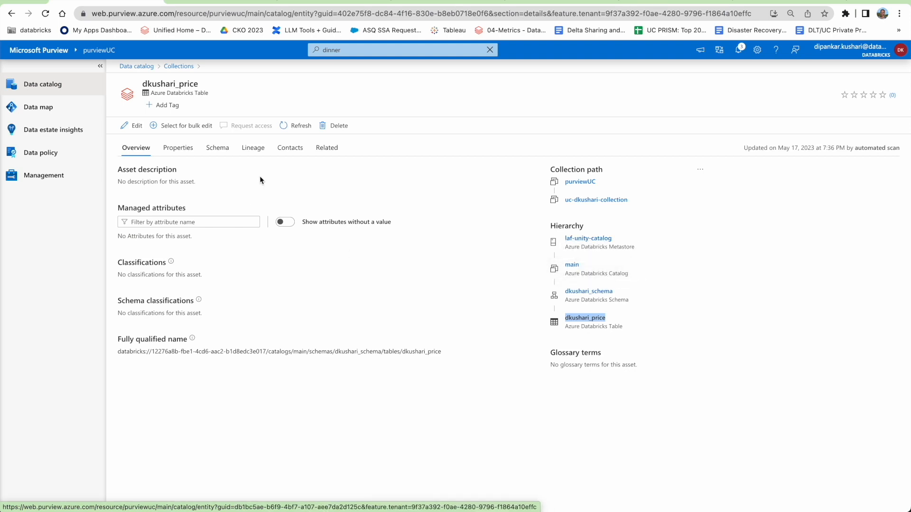
- Examine the properties of dkushari_price, open its related dkushari_schema asset, and list the schema's related tables
left_click(183, 152)
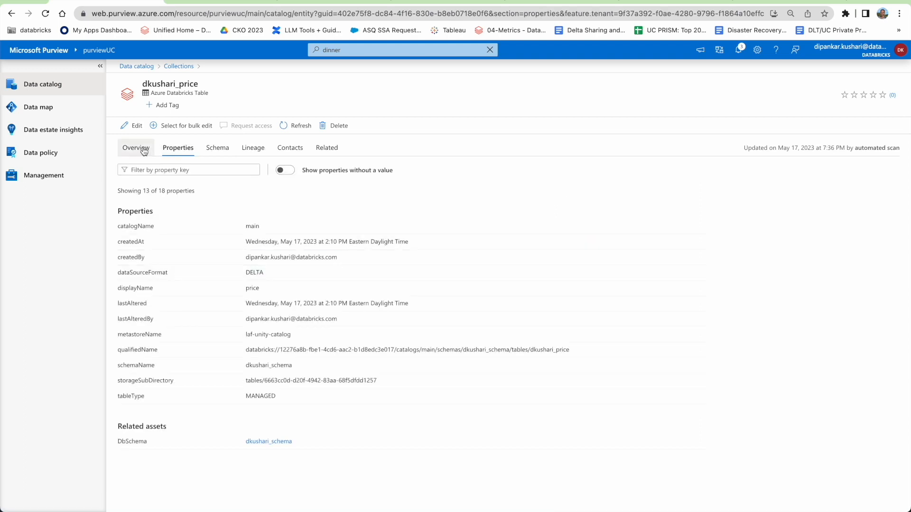
left_click(266, 441)
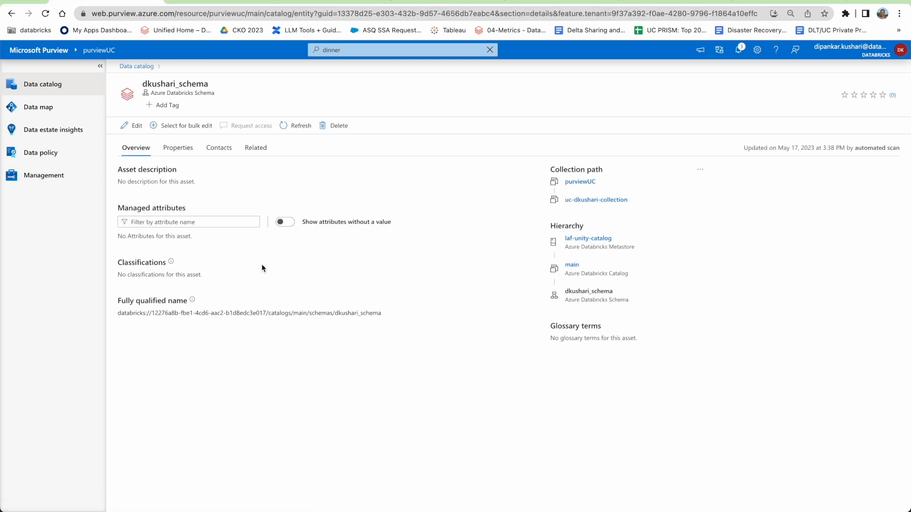
left_click(256, 148)
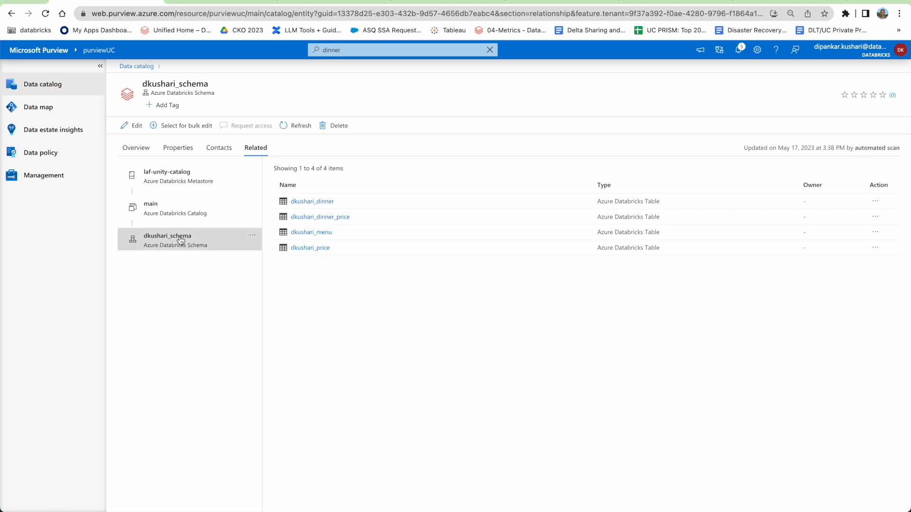
- Open the dkushari_dinner and dkushari_menu tables from the schema's related assets and view the overview of dkushari_menu
left_click(309, 203)
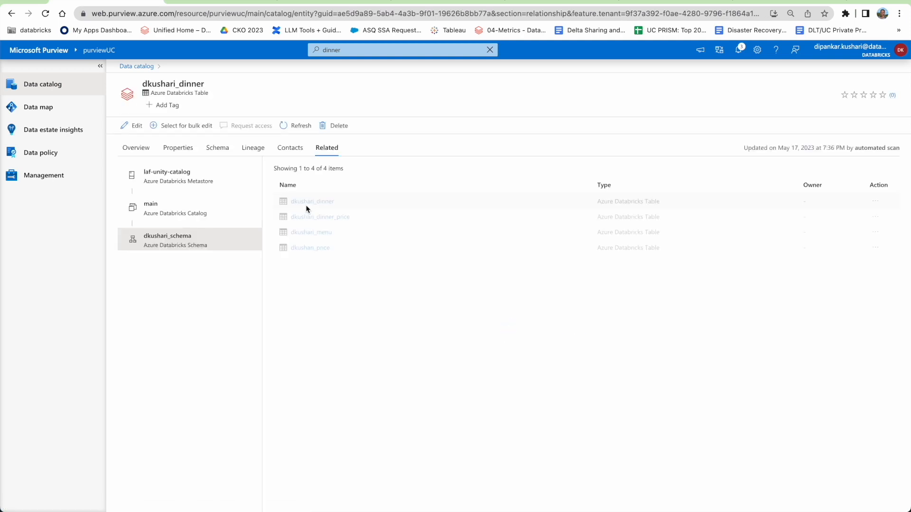
left_click(321, 232)
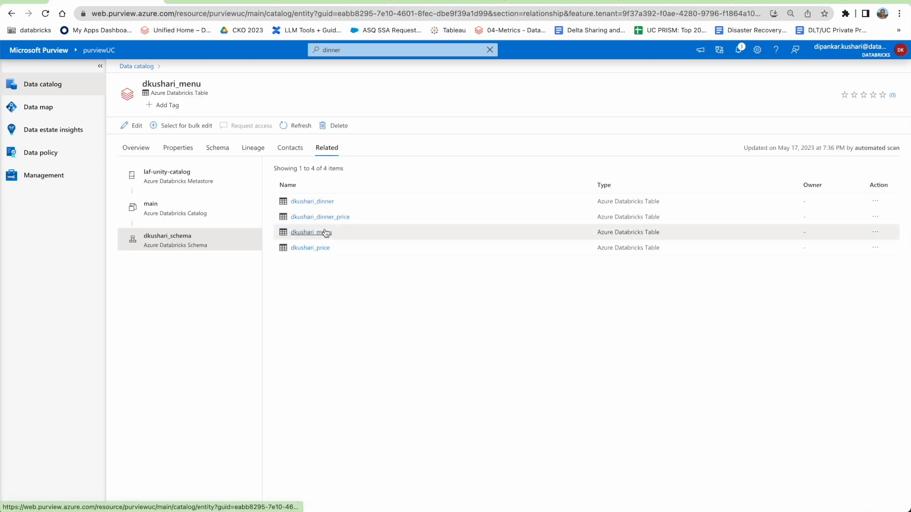
left_click(136, 148)
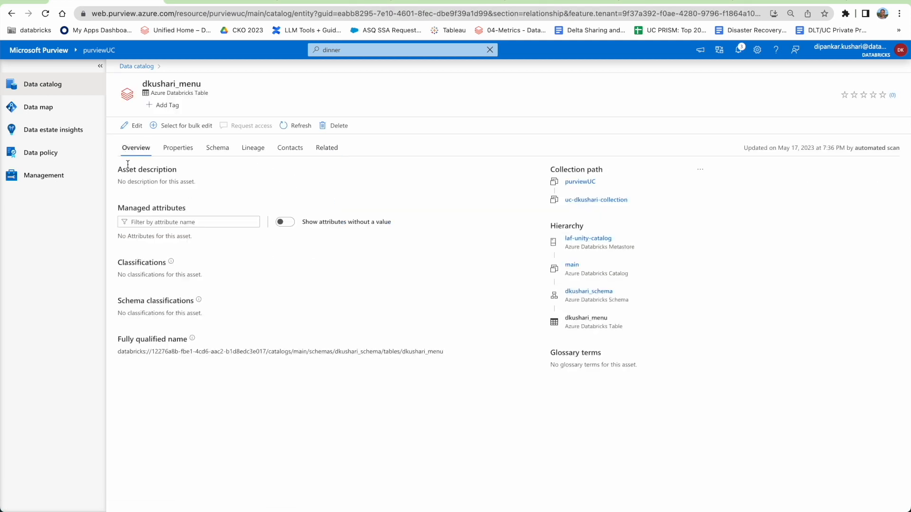
- Browse the data catalog by collection, open uc-dkushari-collection, and narrow its assets to tables
left_click(137, 66)
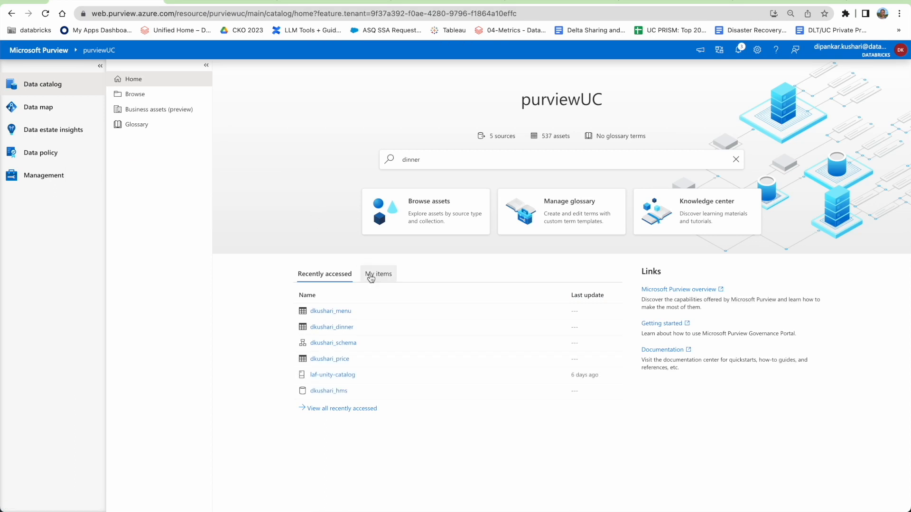
left_click(137, 95)
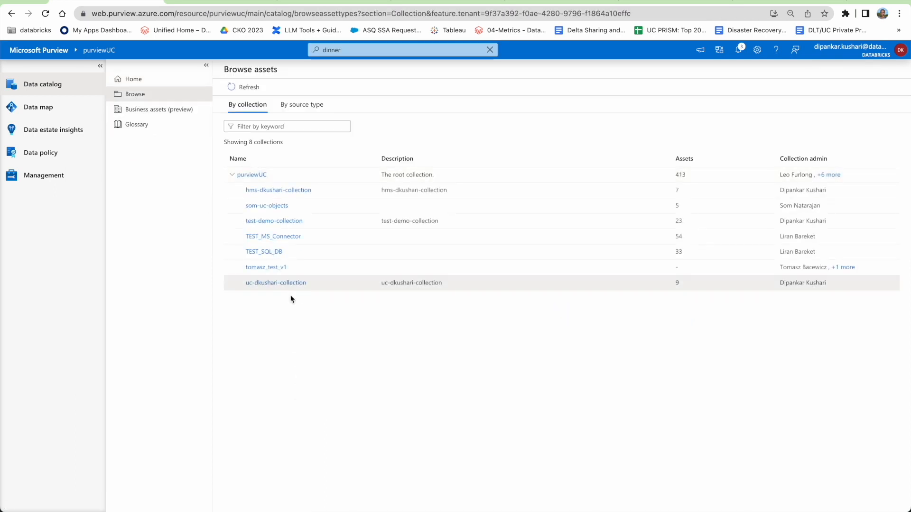
left_click(268, 284)
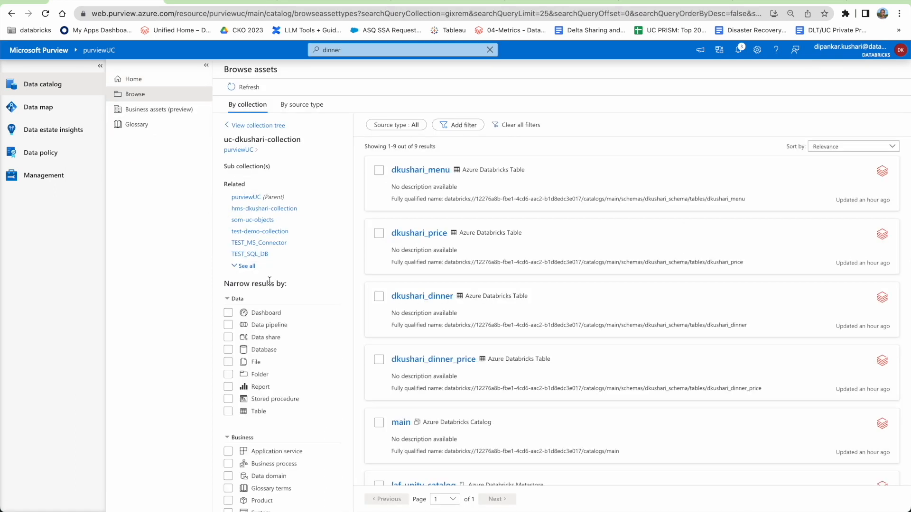
left_click(237, 412)
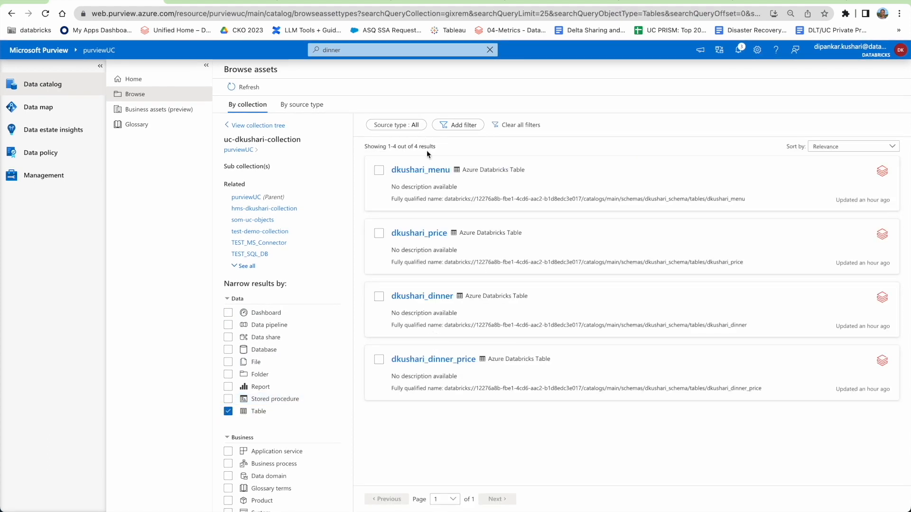
- Open the dkushari_menu table and examine its properties, schema, lineage, contacts, and related assets
left_click(431, 172)
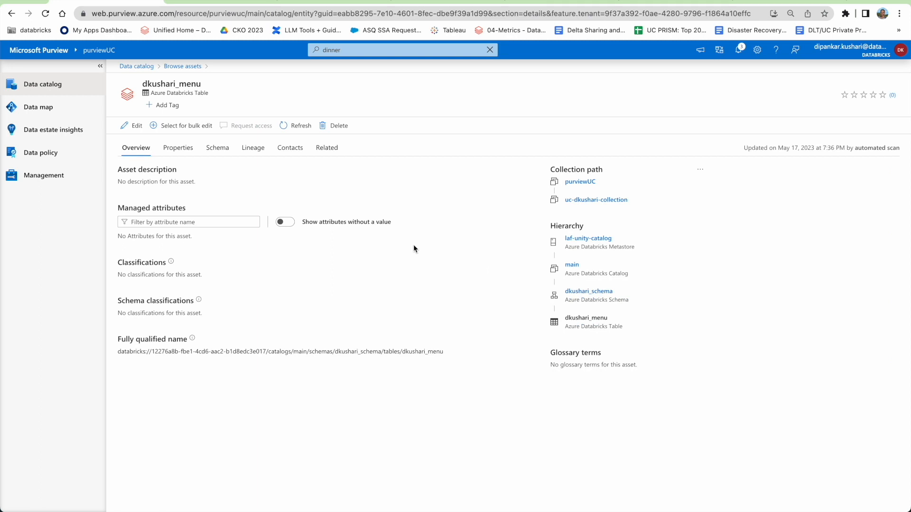
left_click(178, 148)
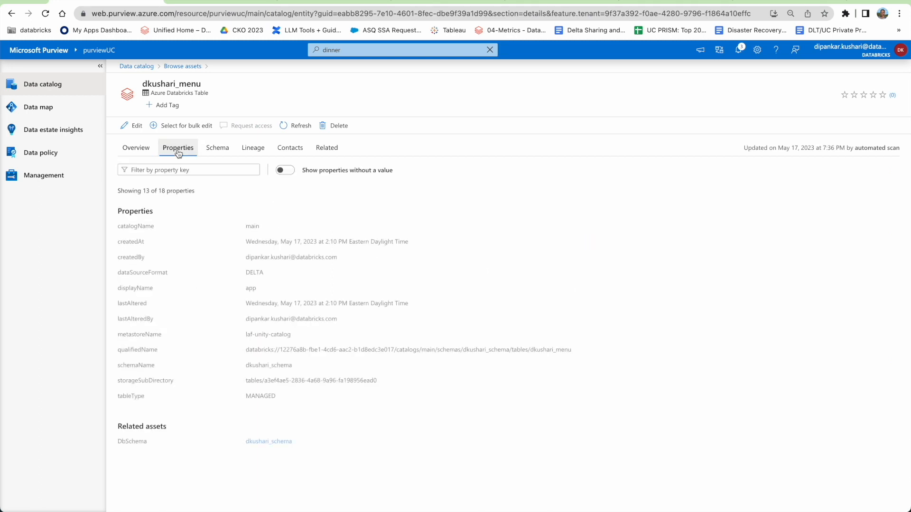
left_click(212, 149)
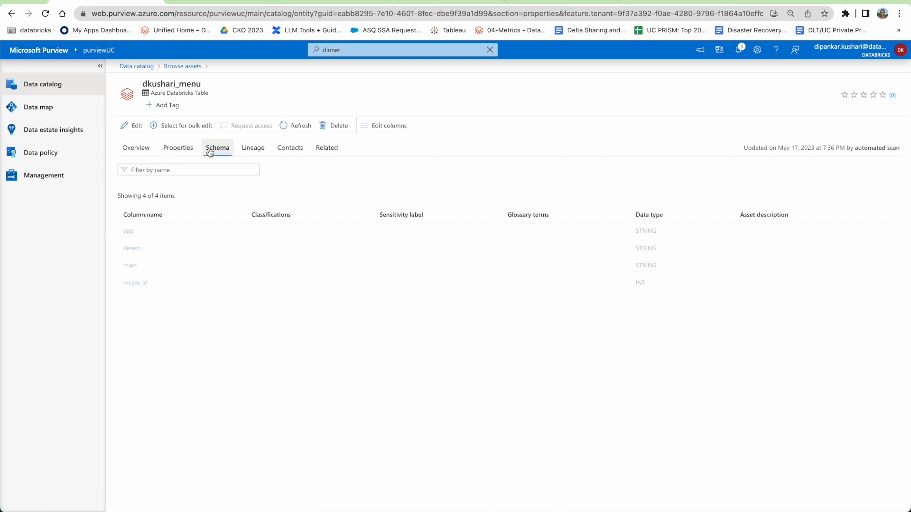
left_click(253, 149)
left_click(289, 149)
left_click(259, 150)
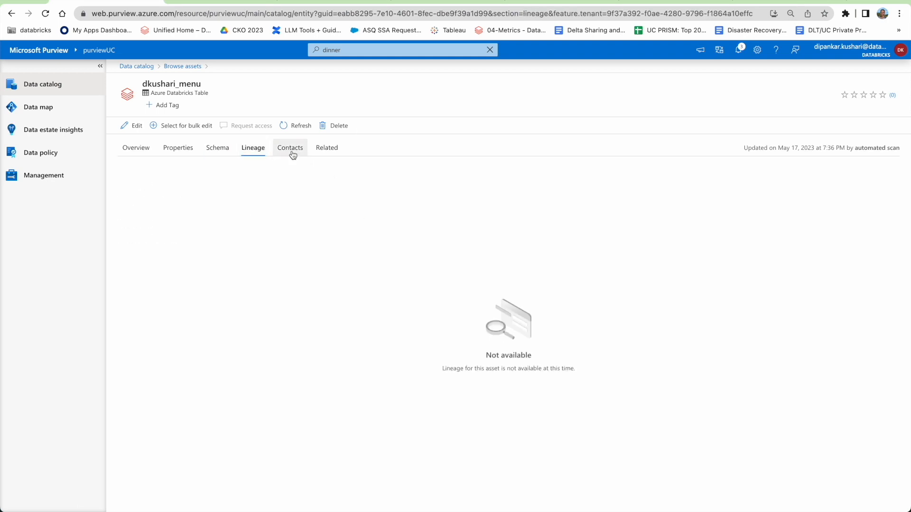
left_click(290, 151)
left_click(334, 150)
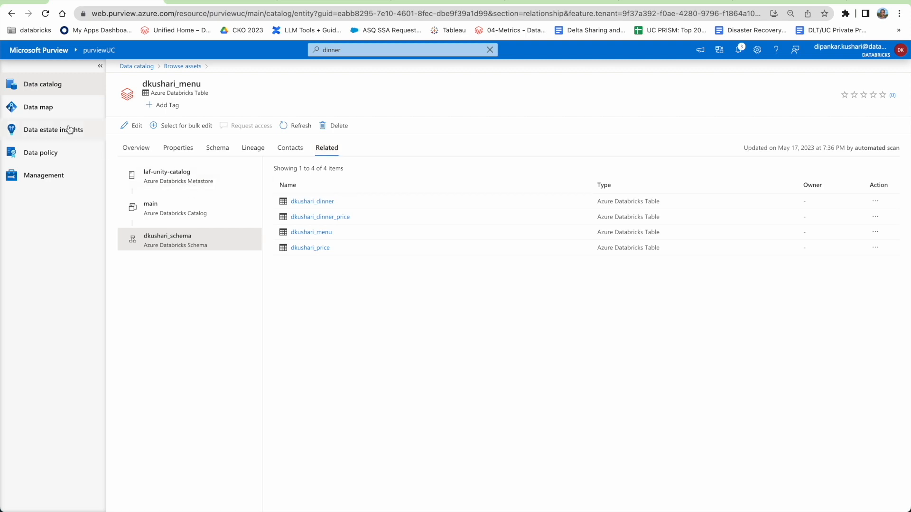
- Search the catalog for "dinner" and open the dinner Azure Databricks table from the results
left_click(48, 108)
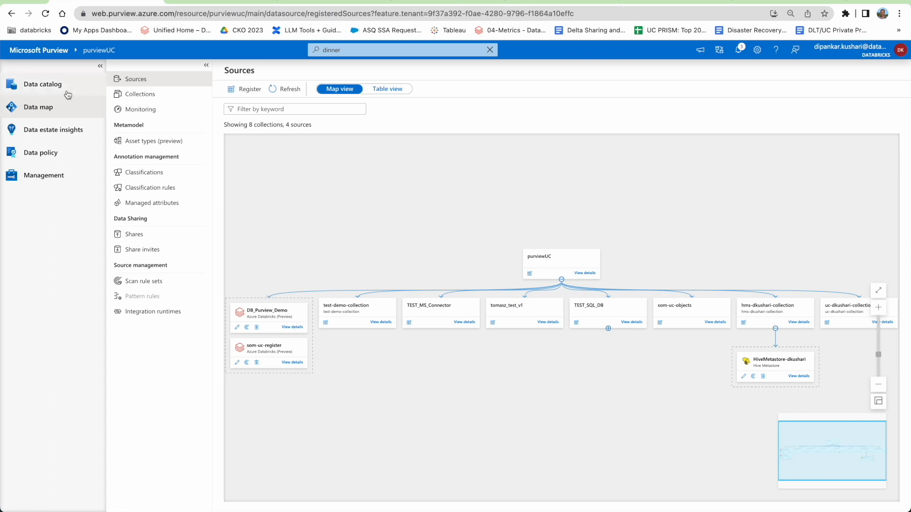
left_click(349, 51)
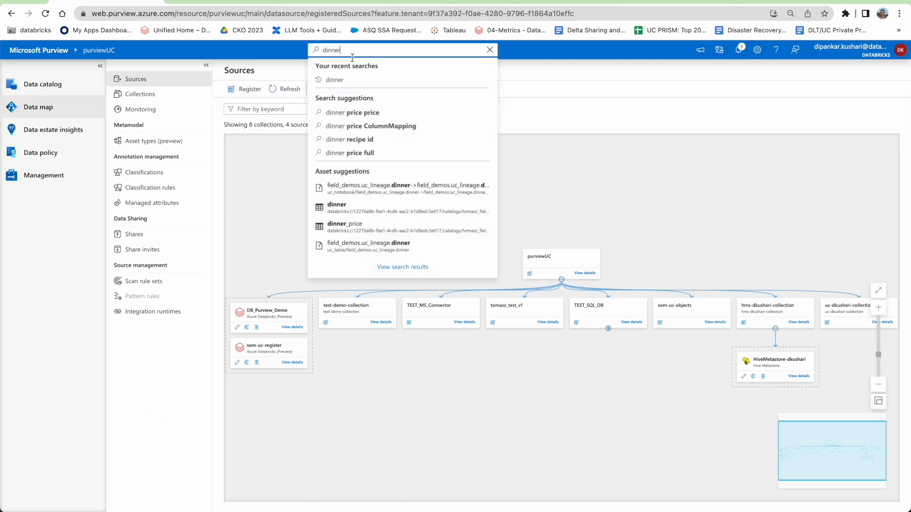
left_click(344, 82)
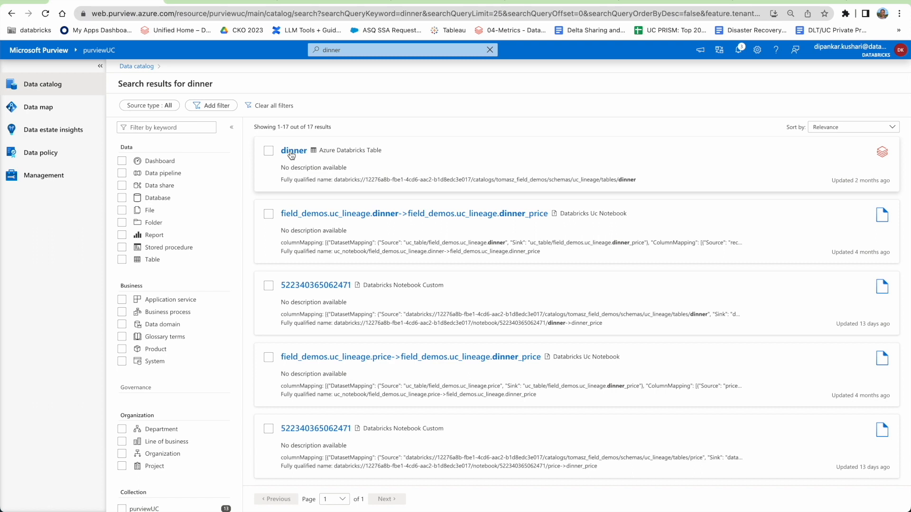
left_click(291, 151)
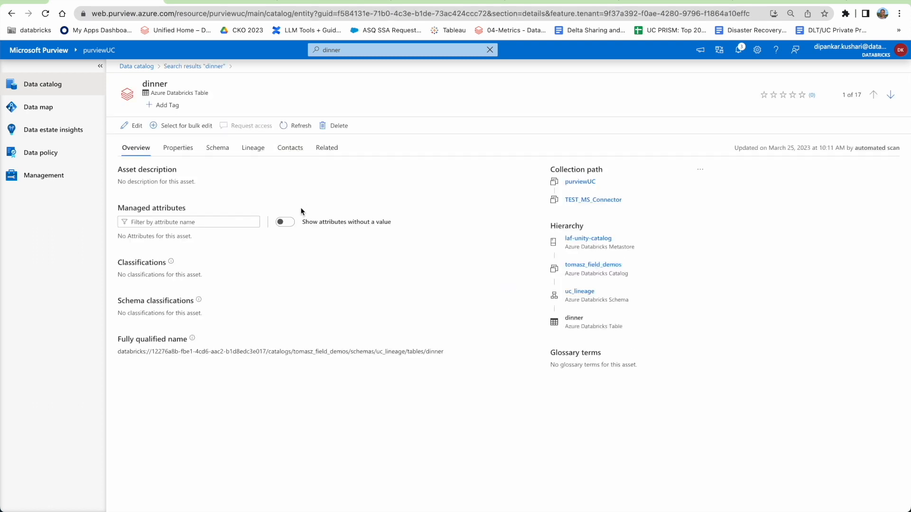
- Go to the uc_lineage schema, open its related dinner_price table, and display that table's lineage
left_click(579, 292)
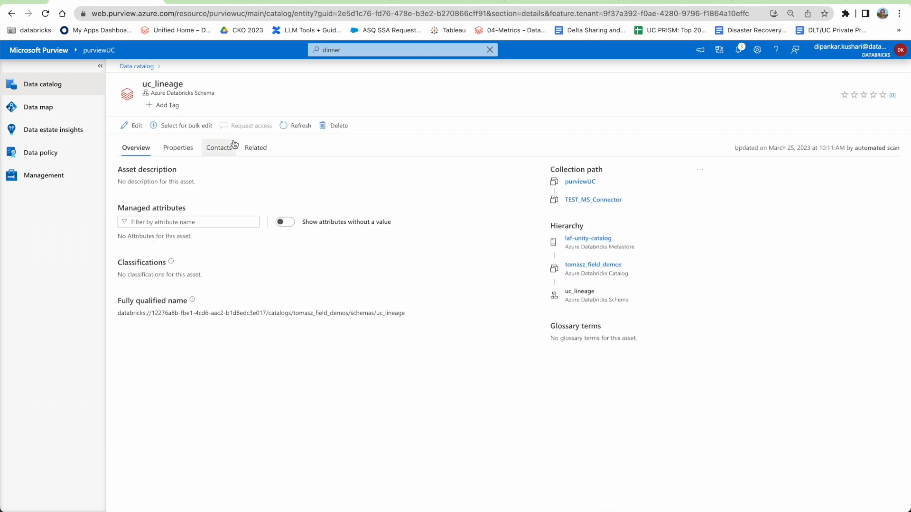
left_click(263, 150)
left_click(317, 218)
left_click(253, 149)
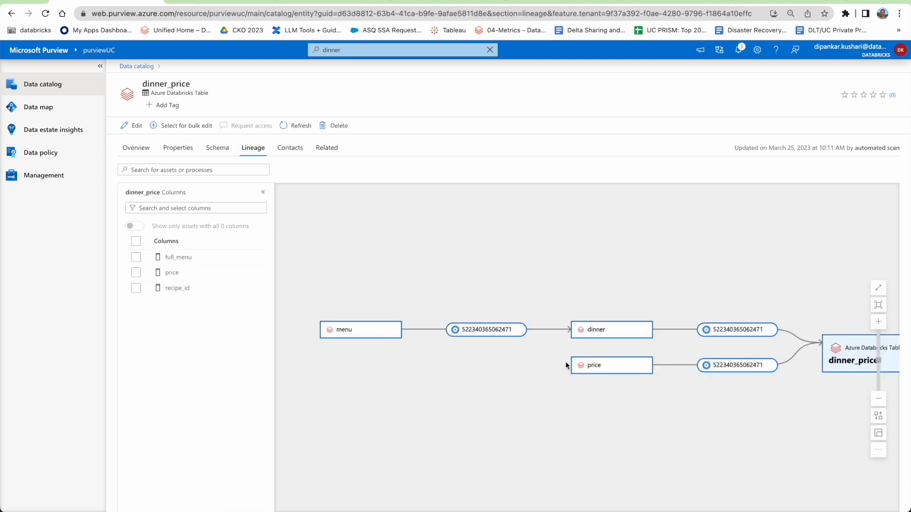
- Trace the dinner_price lineage graph, switching to the notebook asset between dinner and dinner_price and back to the dinner_price table
left_click_drag(538, 388, 503, 374)
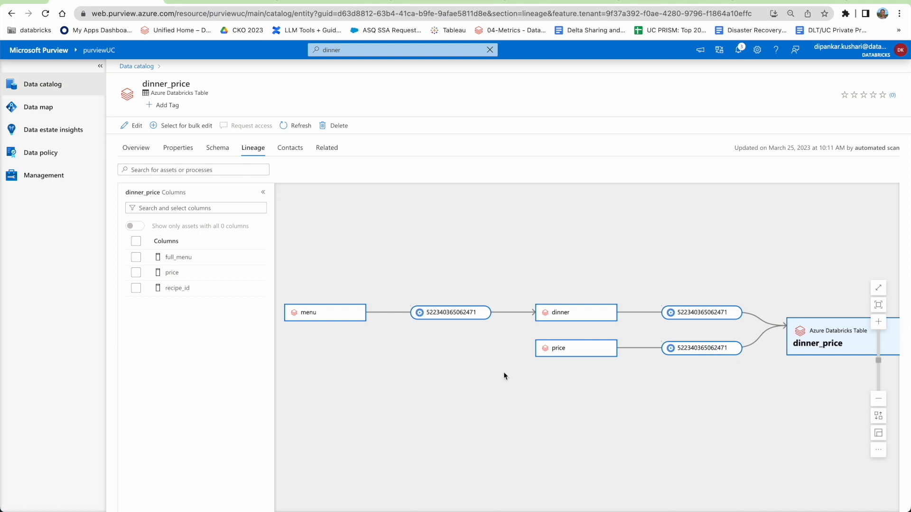
left_click_drag(665, 401, 599, 385)
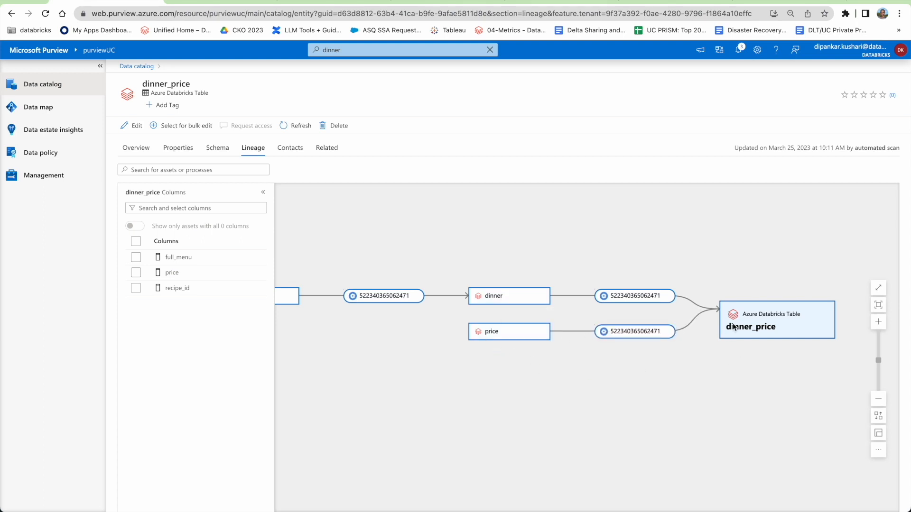
left_click(749, 330)
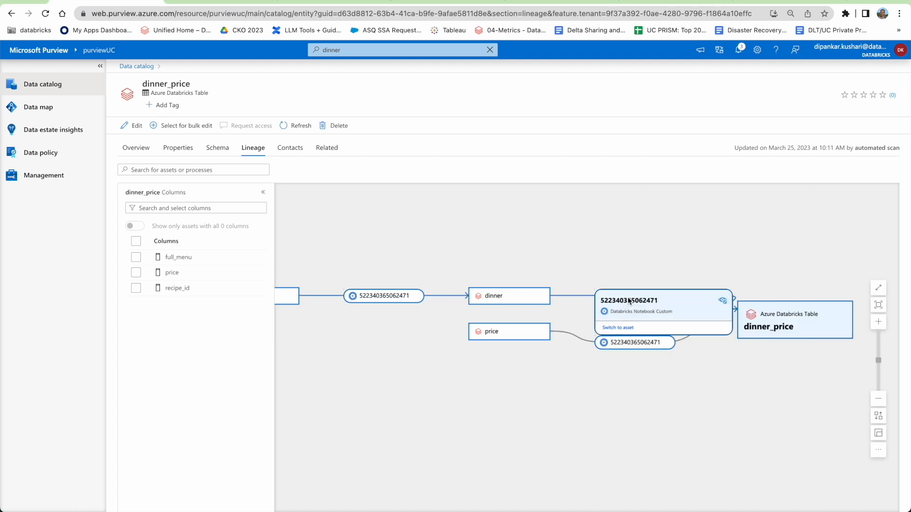
mouse_move(626, 345)
mouse_move(622, 310)
left_click(619, 328)
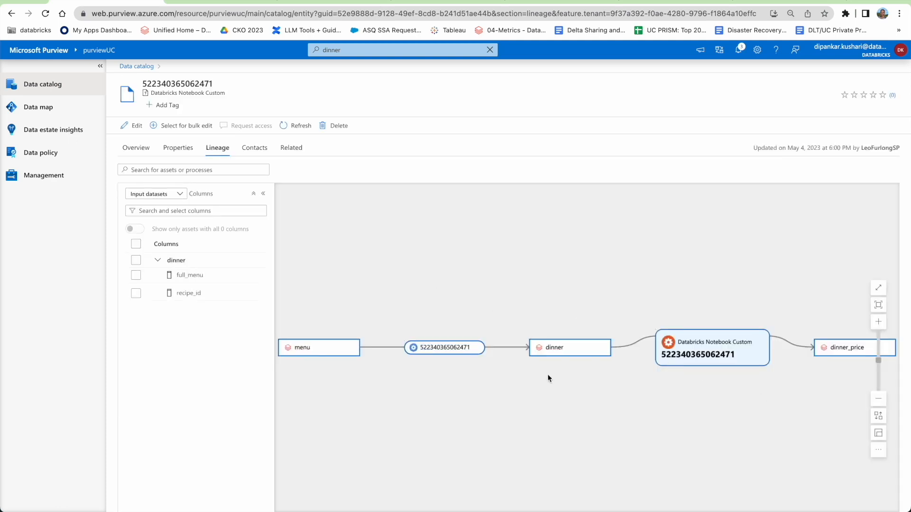
mouse_move(652, 337)
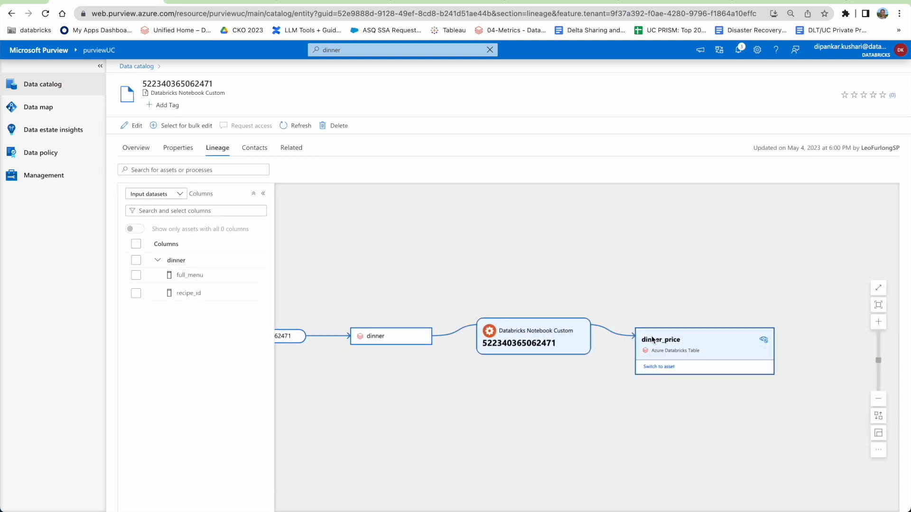
left_click(657, 367)
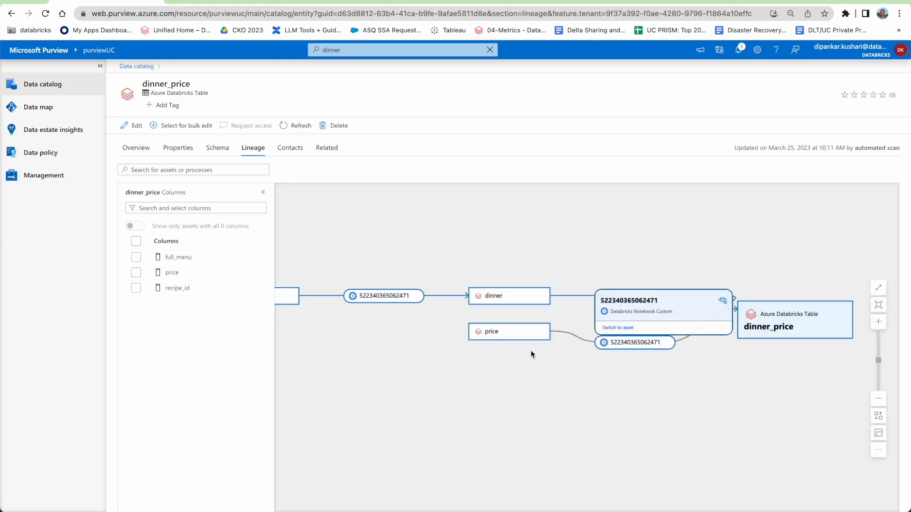
mouse_move(618, 346)
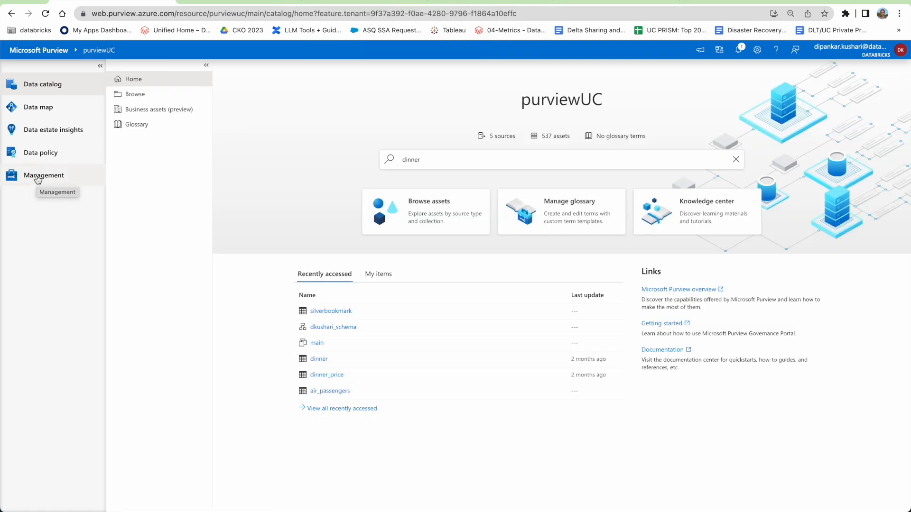
- View the account management overview and the data map's integration runtimes, and check the self-hosted node's connection on the remote virtual machine
left_click(38, 178)
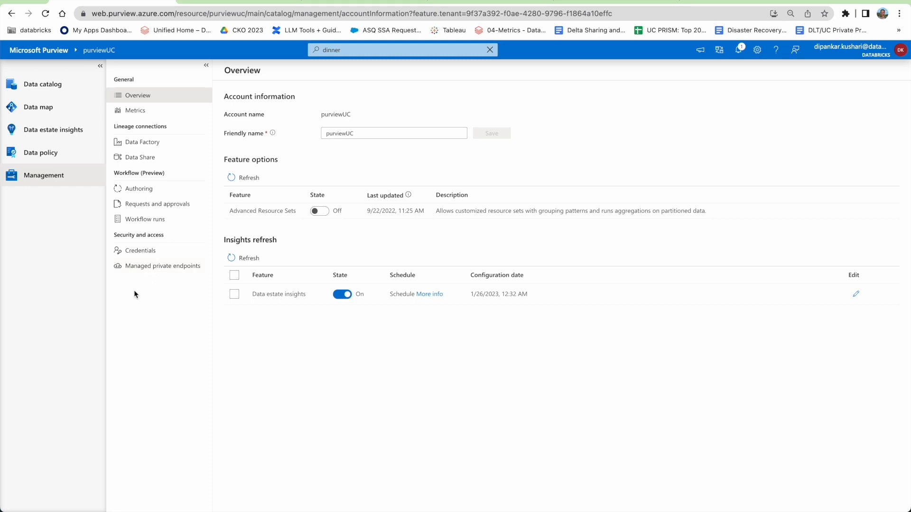
left_click(56, 112)
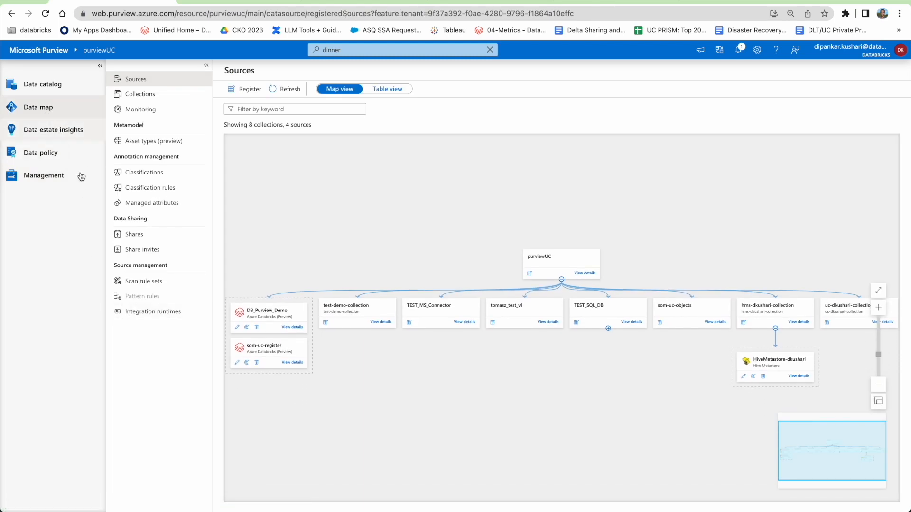
left_click(147, 313)
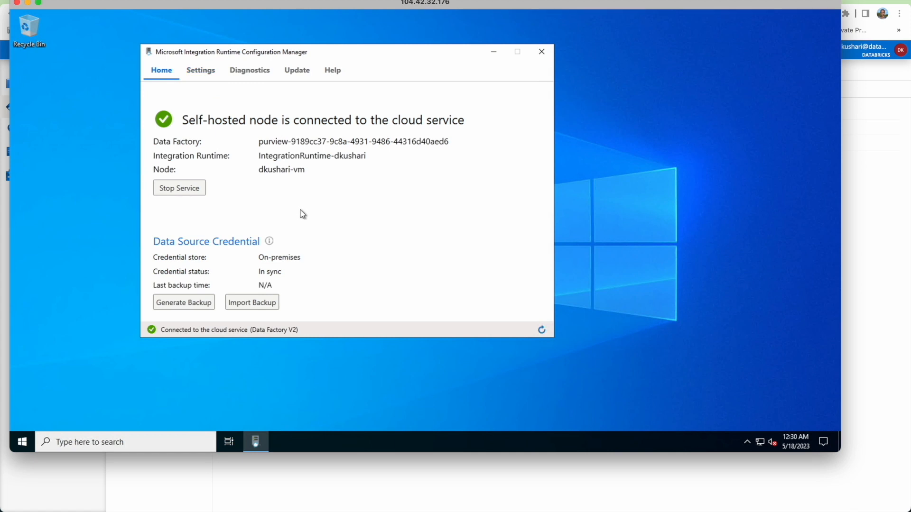
left_click(28, 4)
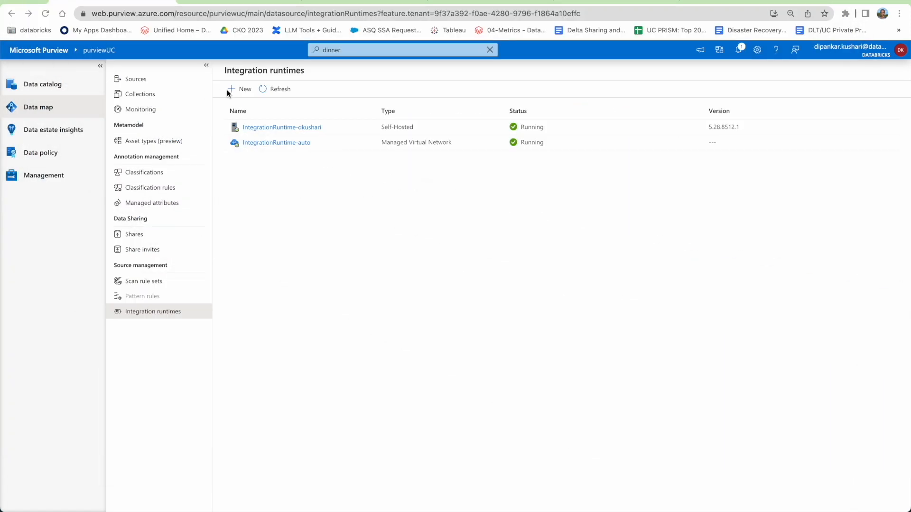
- Preview the setup of a new self-hosted integration runtime and cancel it
left_click(243, 89)
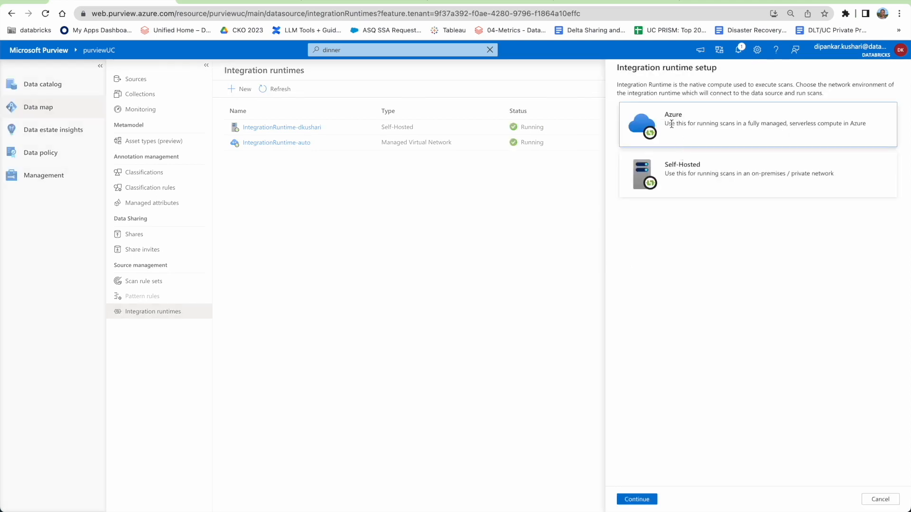
left_click(680, 177)
left_click(636, 499)
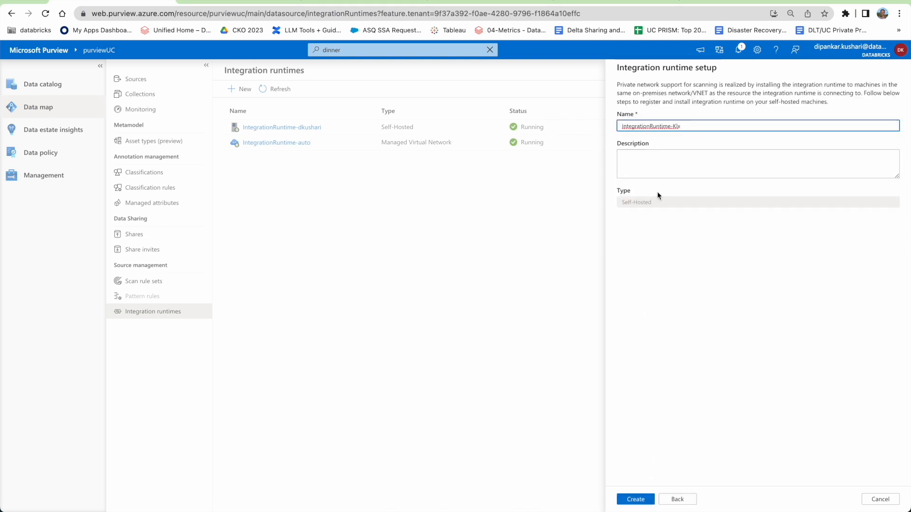
left_click(643, 503)
left_click(877, 498)
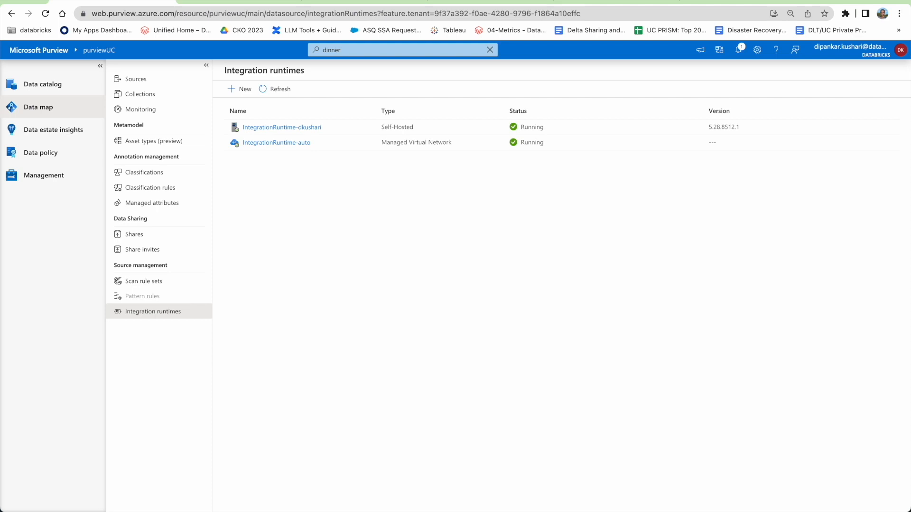
- Check the self-hosted node's connection on the remote virtual machine and view the credentials stored in Purview
key("super+Tab")
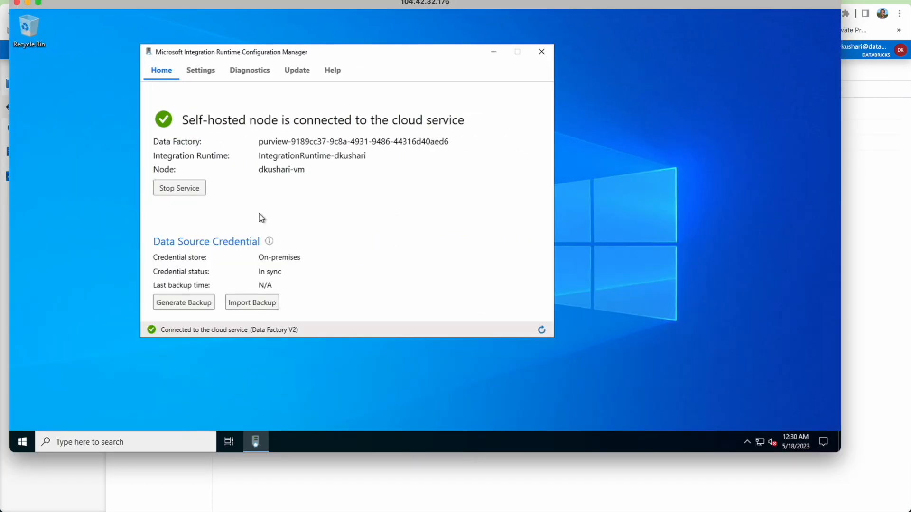
left_click(28, 4)
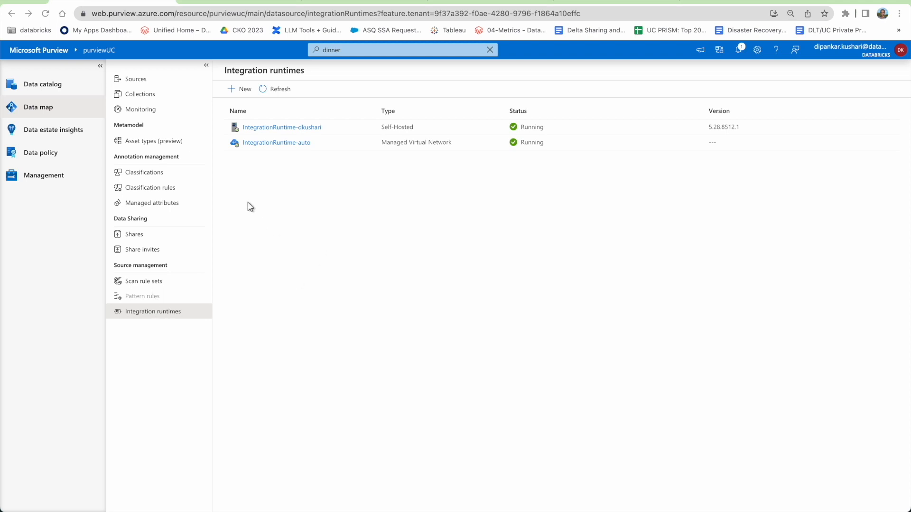
left_click(37, 175)
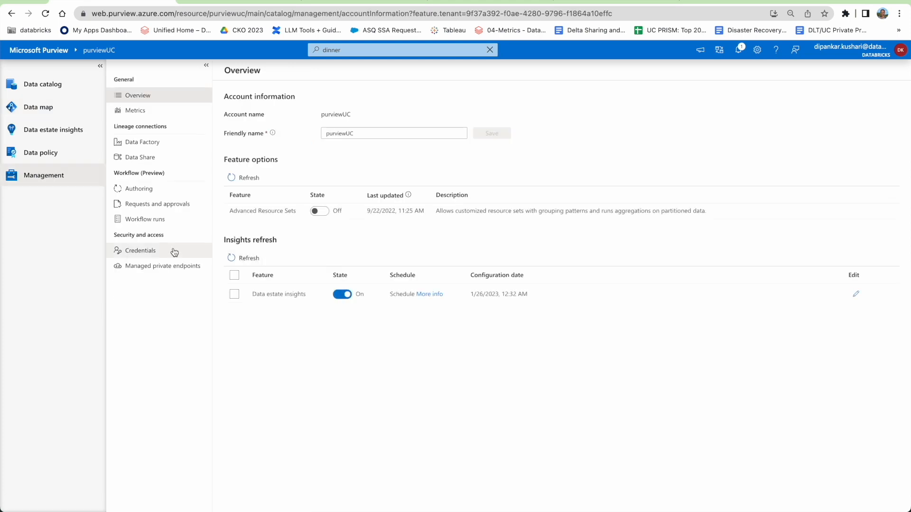
left_click(139, 252)
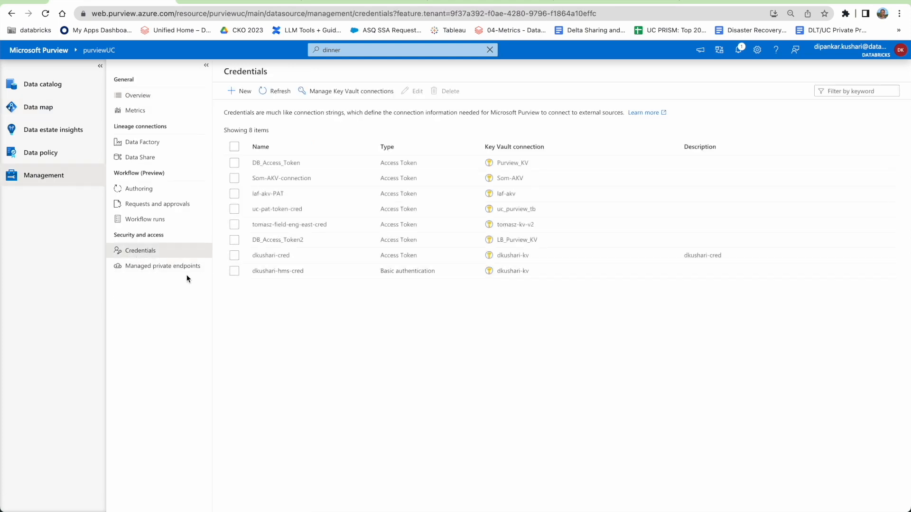
- View the Hive Metastore source registered under the hms collection and inspect its source settings without changing them
left_click(38, 107)
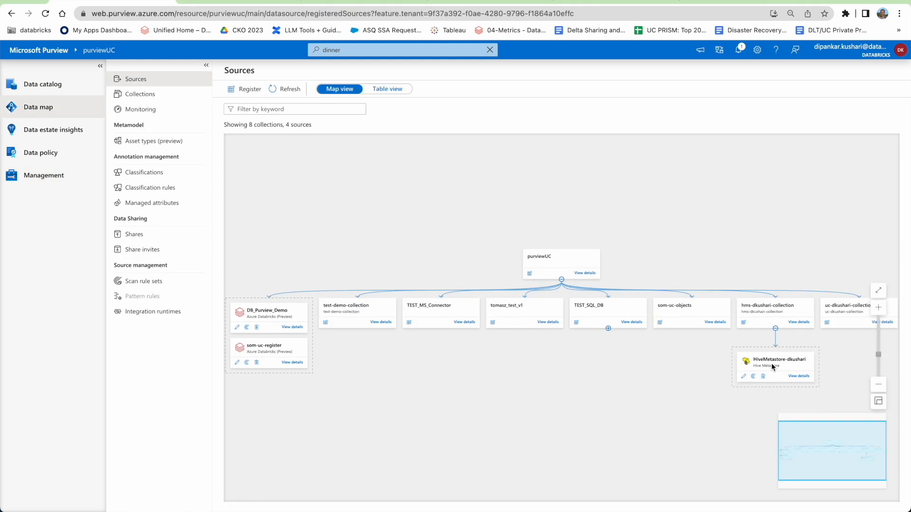
left_click(878, 308)
left_click_drag(701, 382, 375, 304)
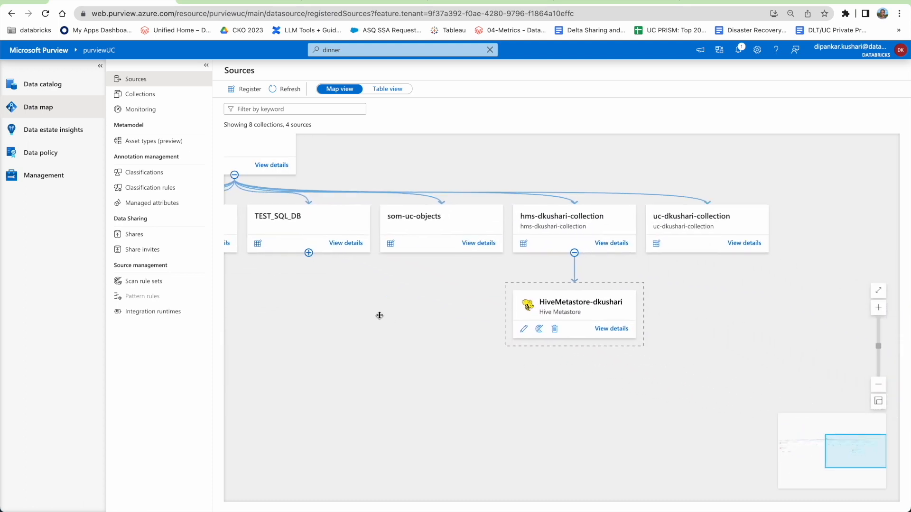
left_click(611, 328)
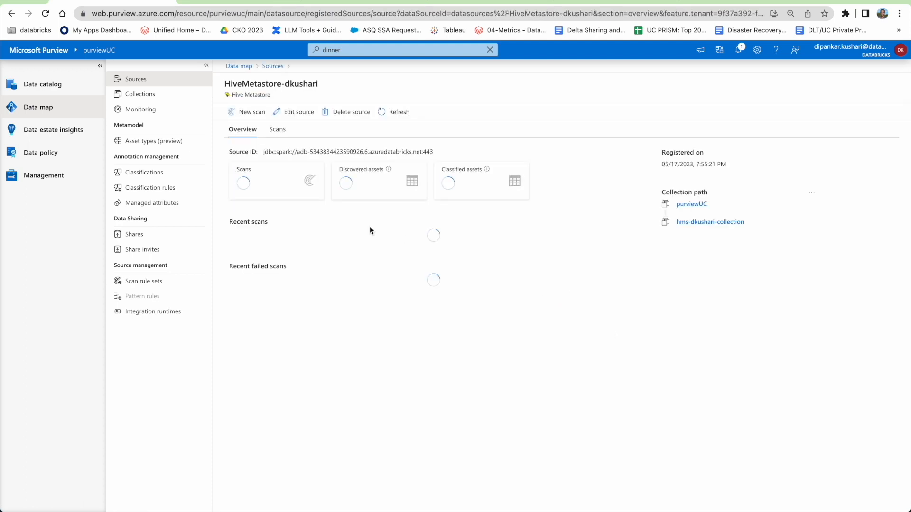
left_click(295, 112)
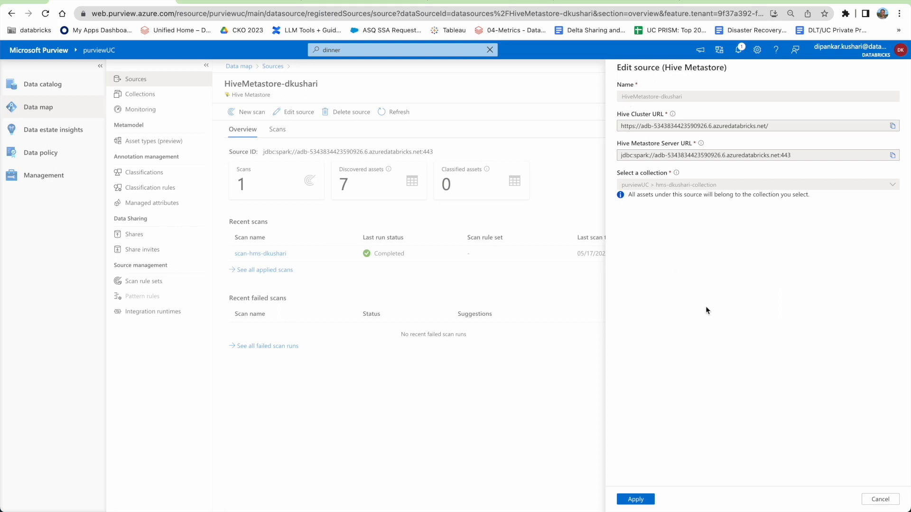
left_click(882, 499)
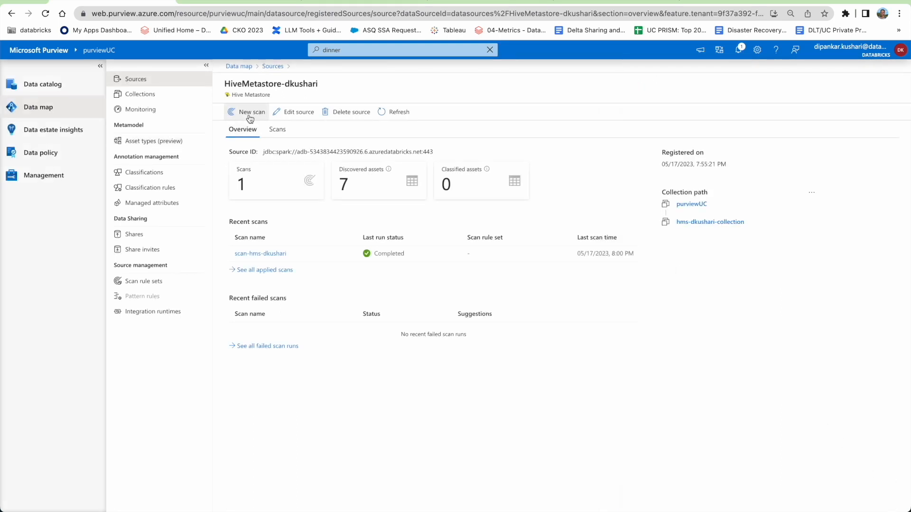
- Preview the registration form for a new Hive Metastore source, including its Hive Cluster URL field
left_click(272, 66)
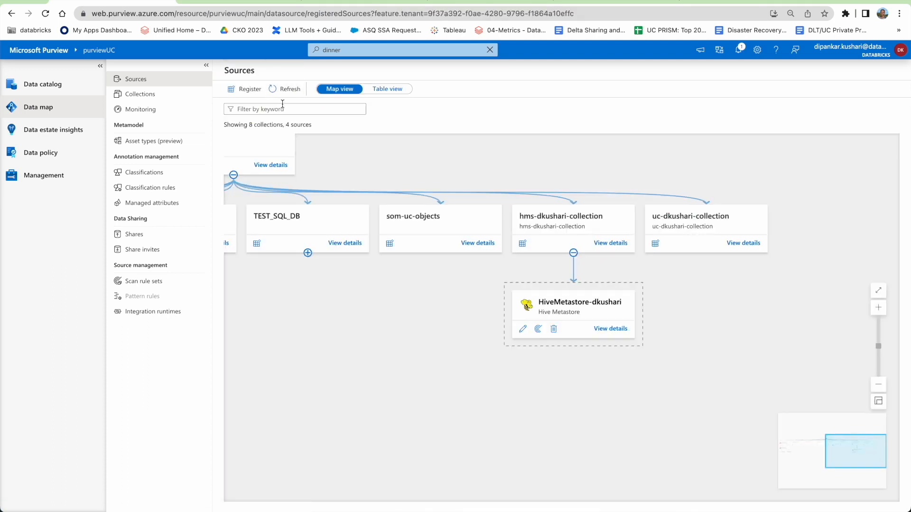
left_click(246, 90)
scroll(750, 291, "down", 5)
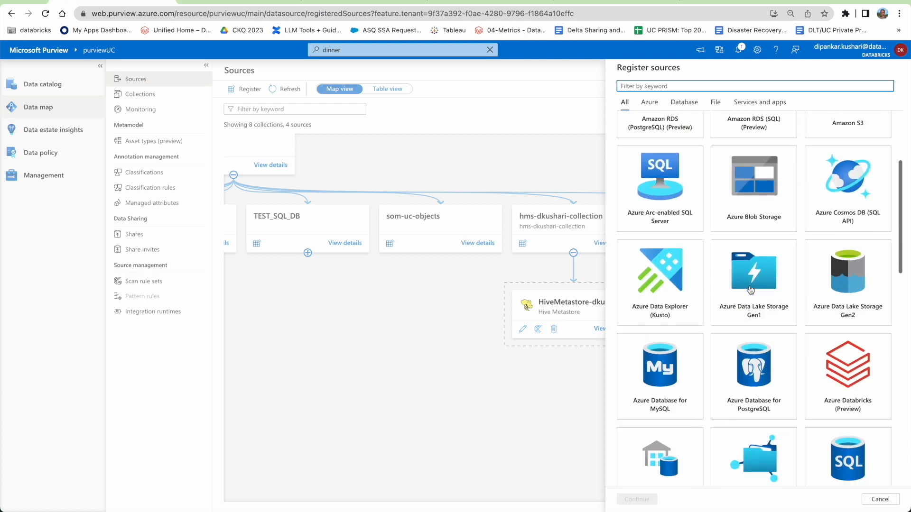
scroll(750, 290, "down", 7)
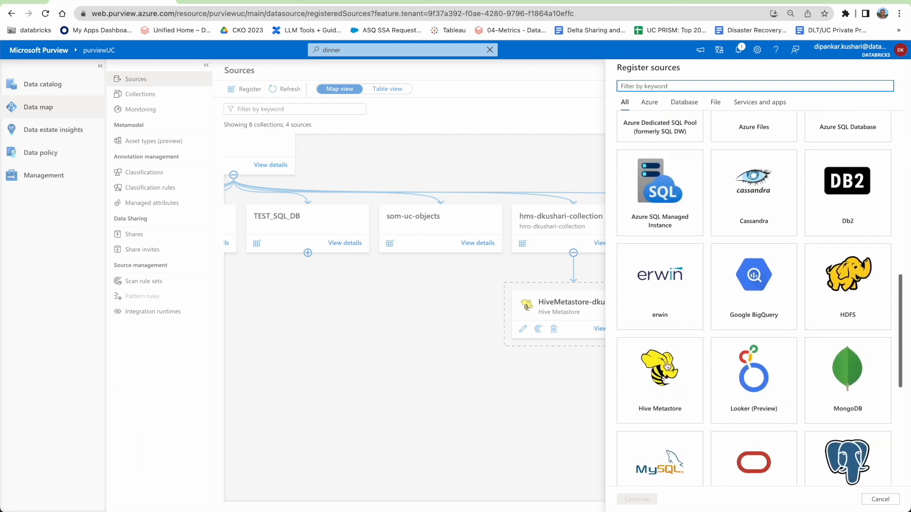
left_click(668, 366)
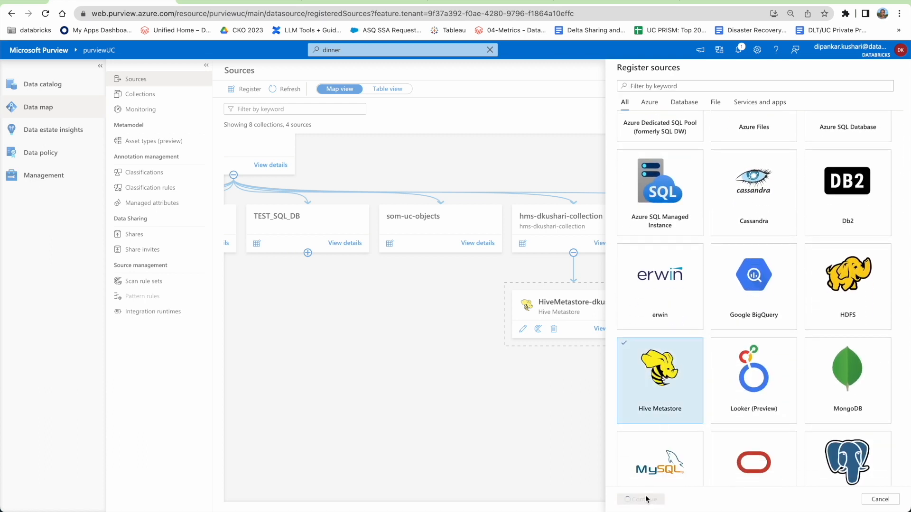
left_click(646, 500)
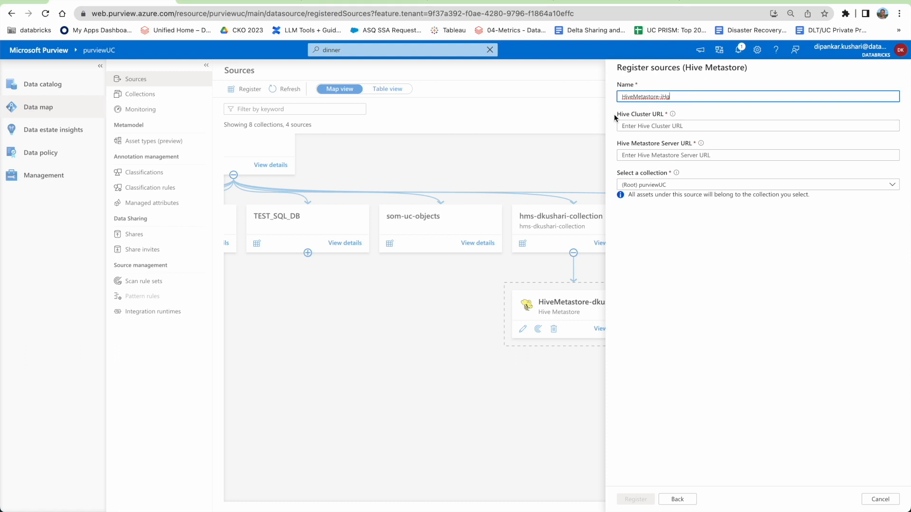
left_click_drag(616, 114, 660, 114)
left_click(653, 126)
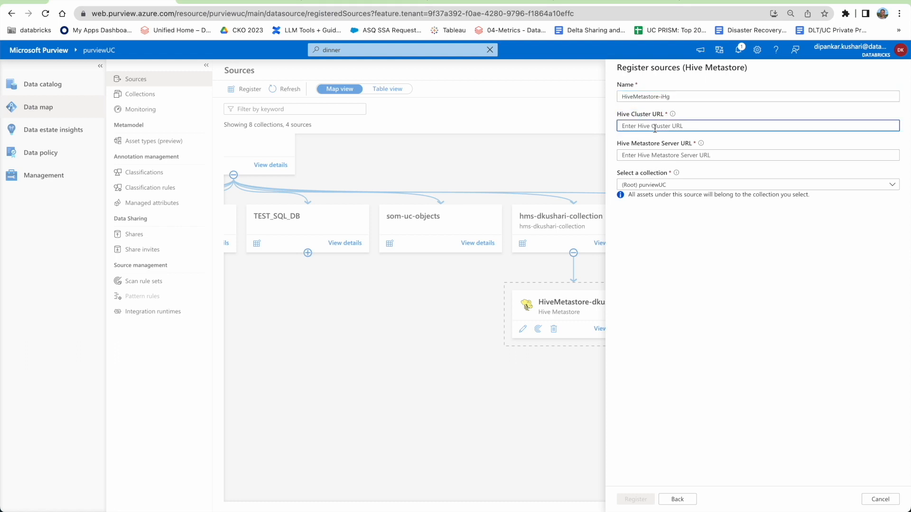
- Switch to the Azure Databricks workspace and start the presenter's own all-purpose compute cluster
left_click(599, 2)
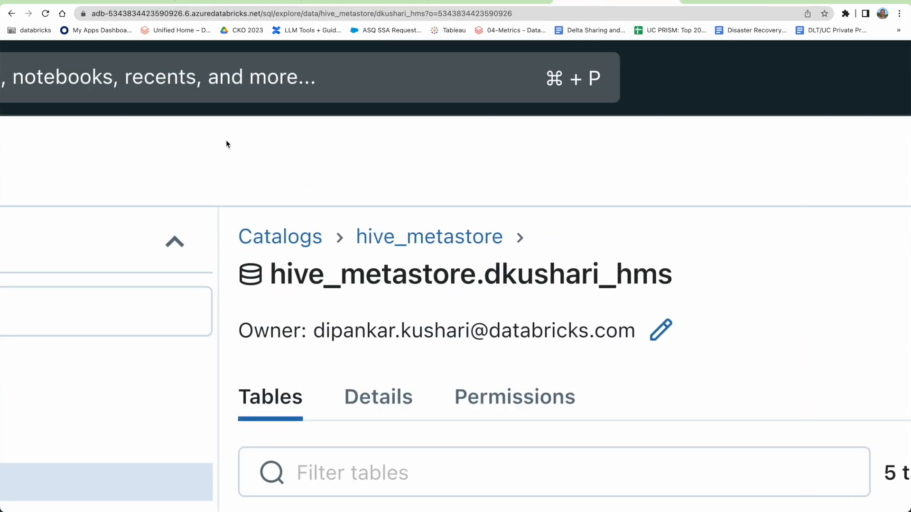
mouse_move(29, 100)
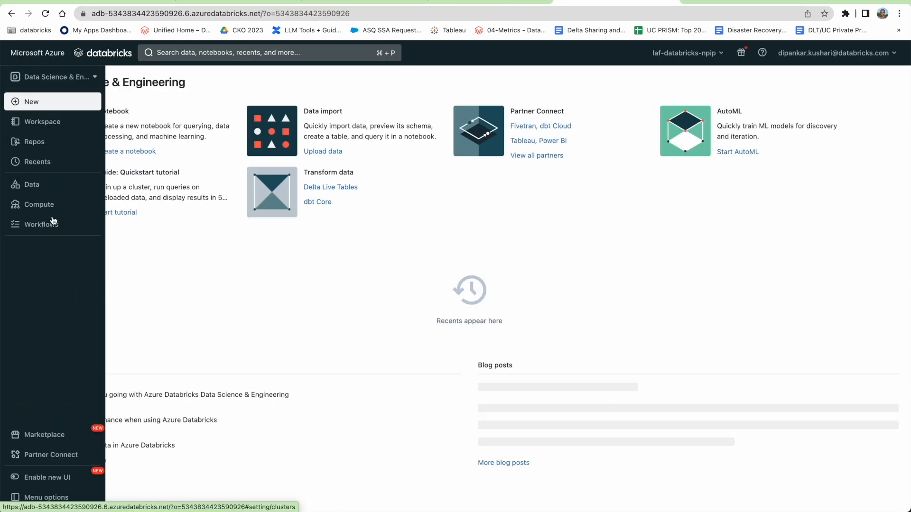
left_click(41, 204)
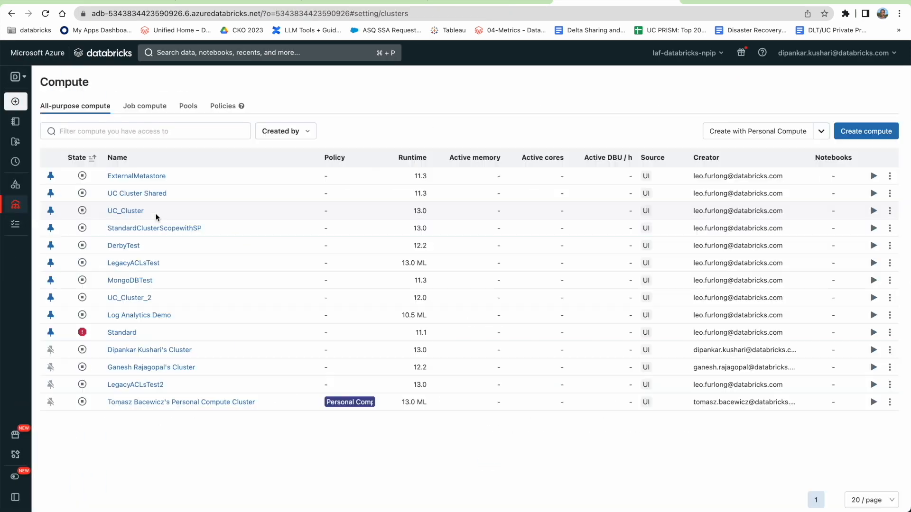
left_click(142, 351)
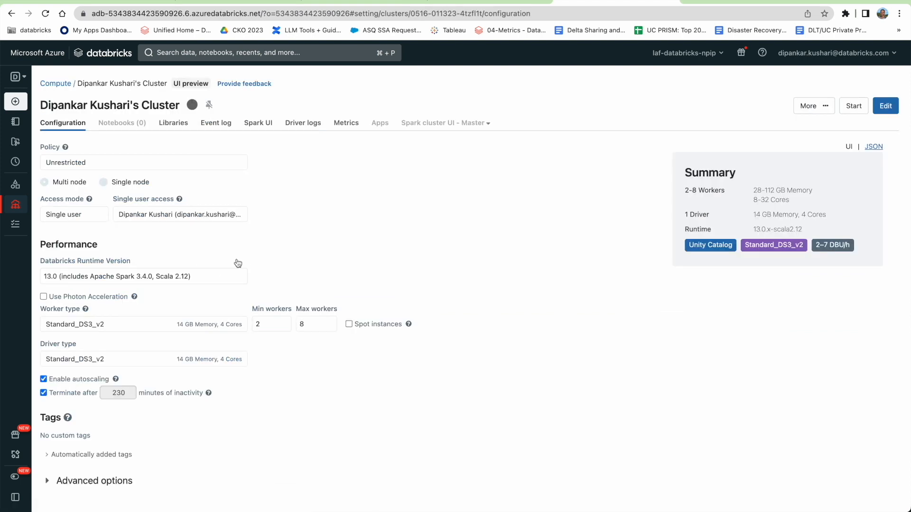
left_click(854, 106)
left_click(545, 183)
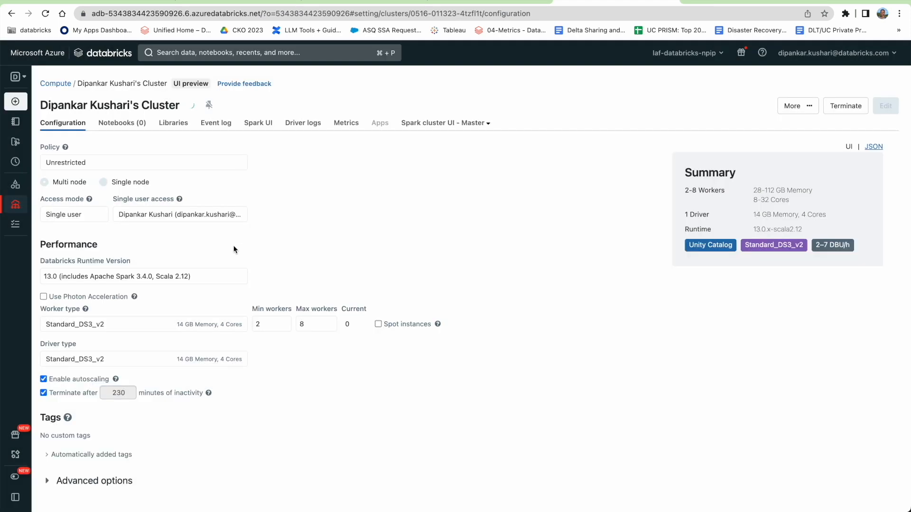
- Show the cluster's JDBC/ODBC connection details in its advanced options
left_click(47, 481)
scroll(162, 262, "down", 5)
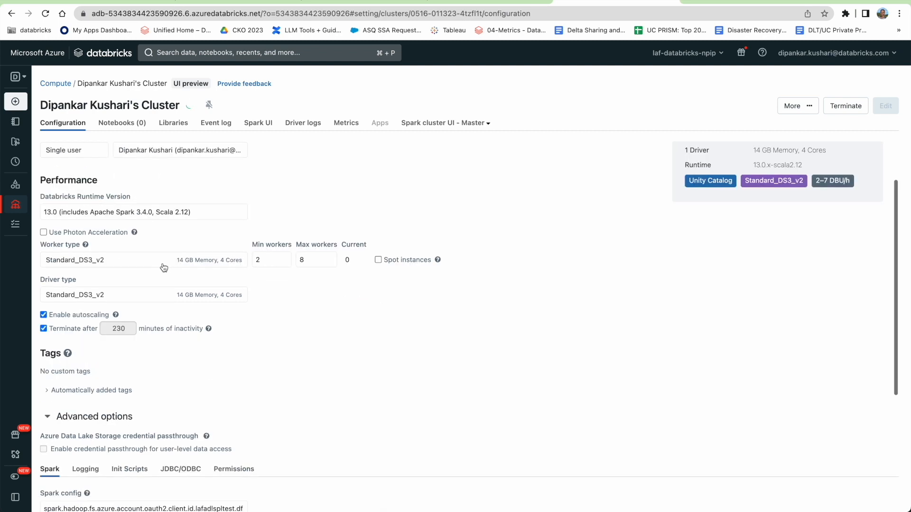
left_click(167, 273)
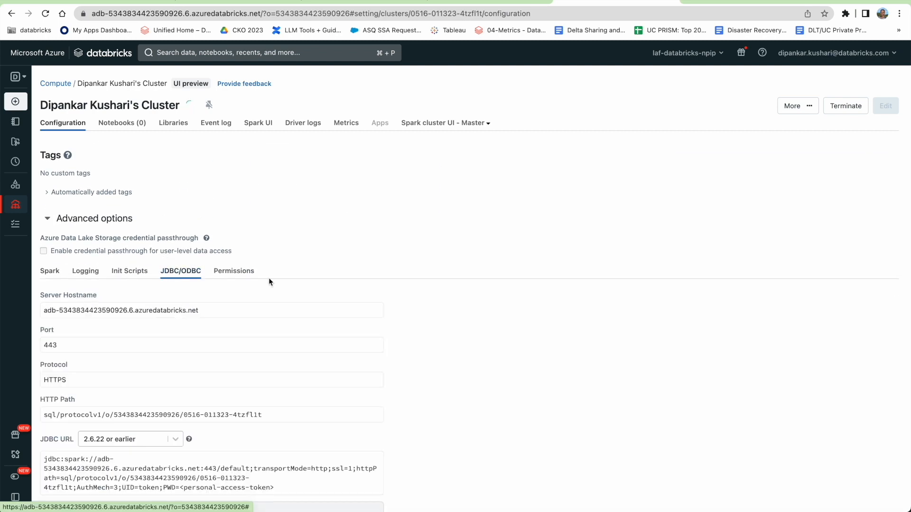
scroll(331, 269, "down", 1)
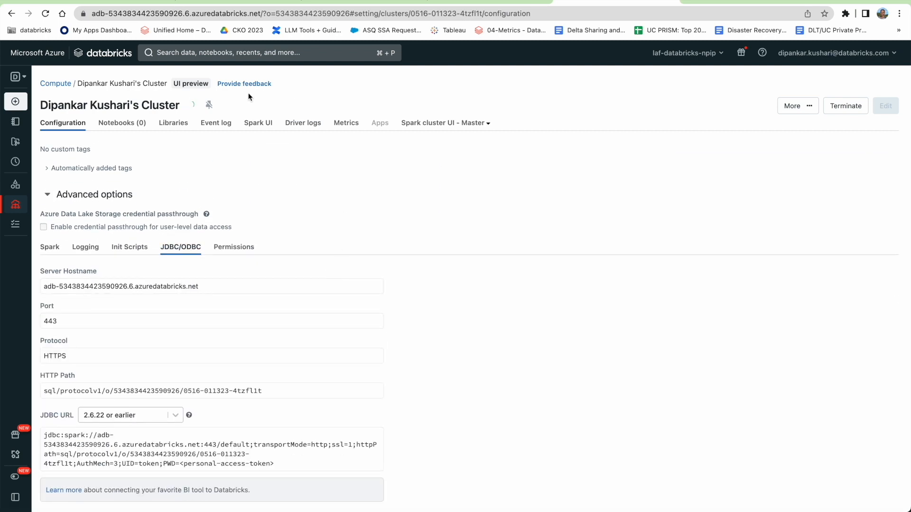
- Highlight the workspace's base URL as the Hive Cluster URL, and cancel the new source registration in Purview
left_click(91, 14)
left_click_drag(92, 13, 287, 12)
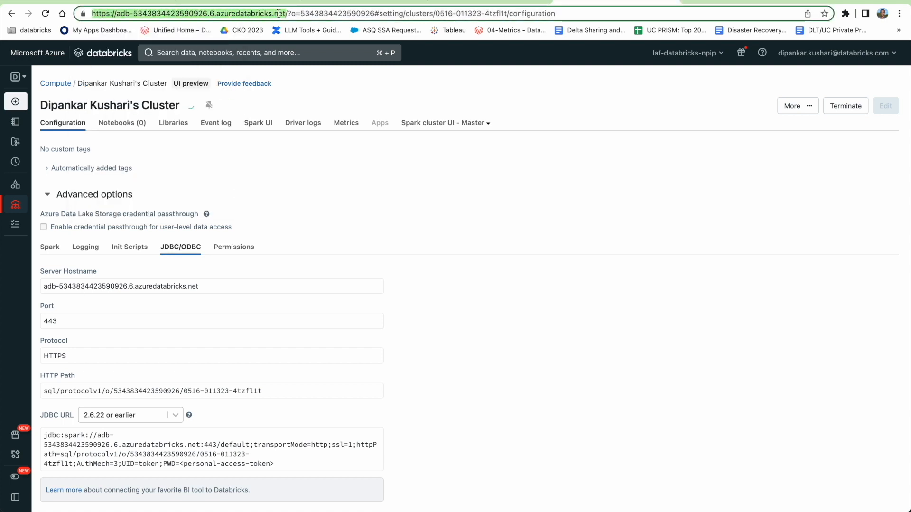
left_click(142, 2)
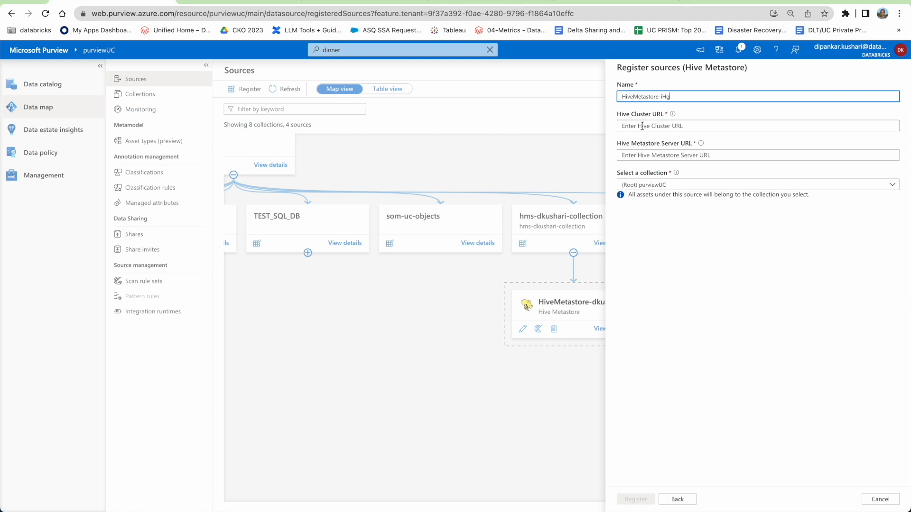
left_click(878, 499)
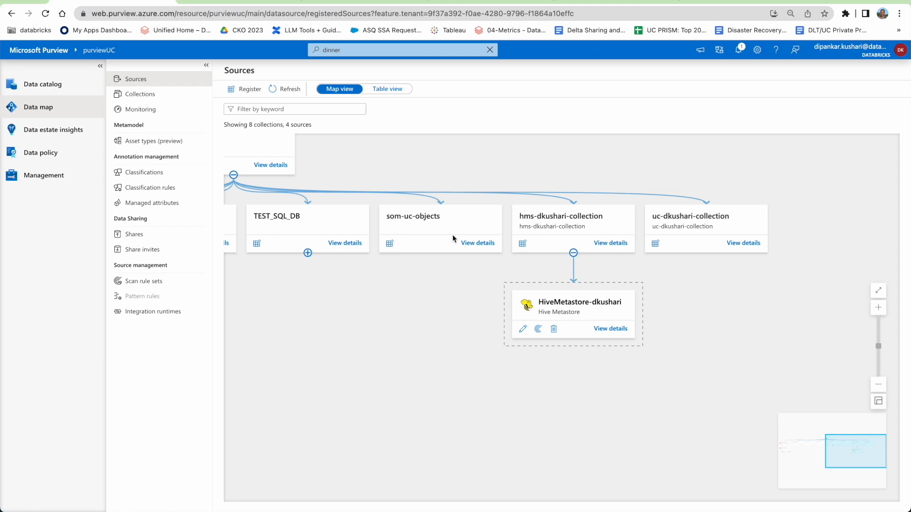
- Compare the Hive Cluster URL in the existing Hive Metastore source's settings with the Databricks workspace address
left_click_drag(609, 336, 602, 313)
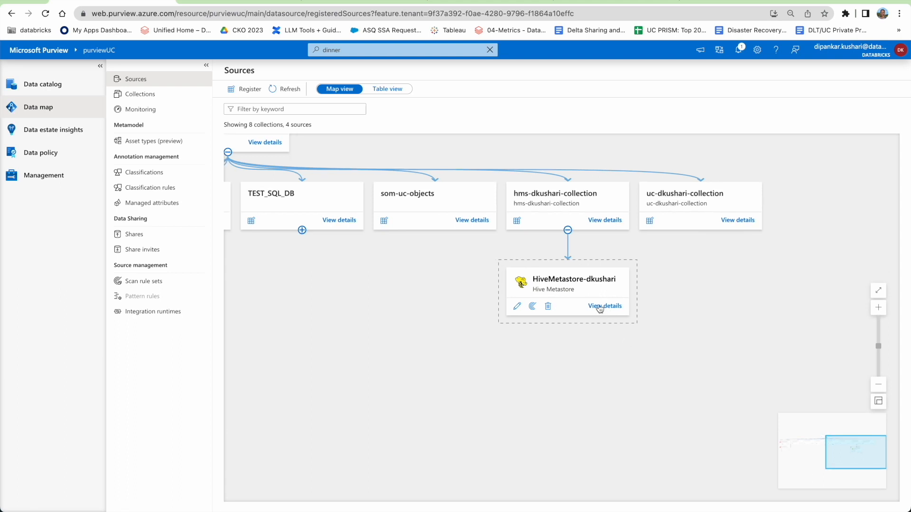
left_click(600, 308)
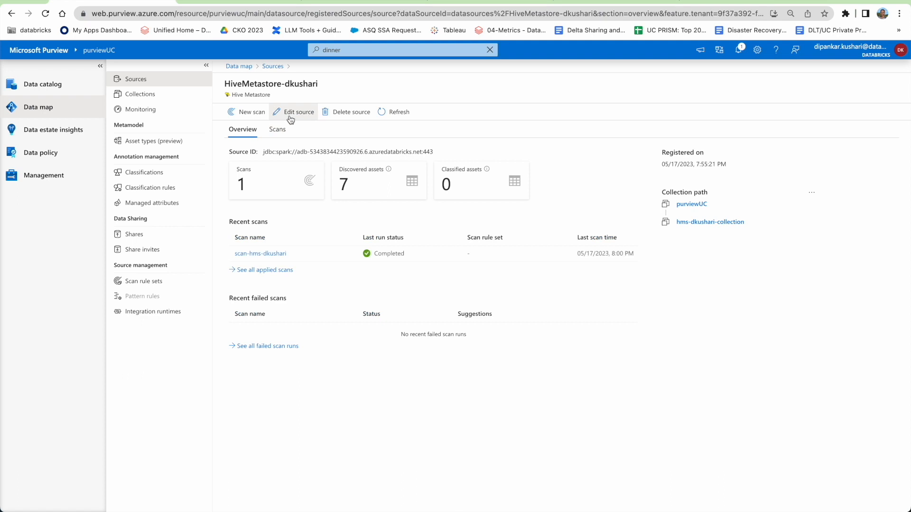
left_click(293, 112)
left_click(791, 127)
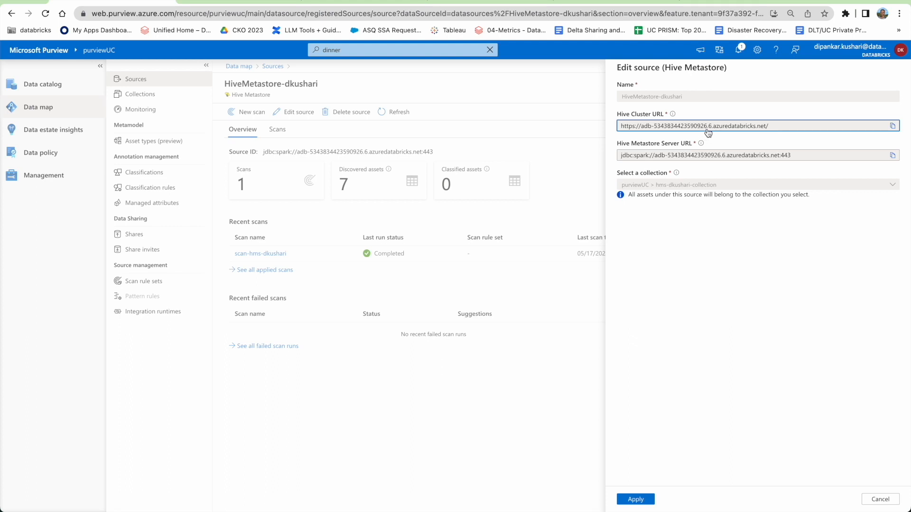
left_click(564, 2)
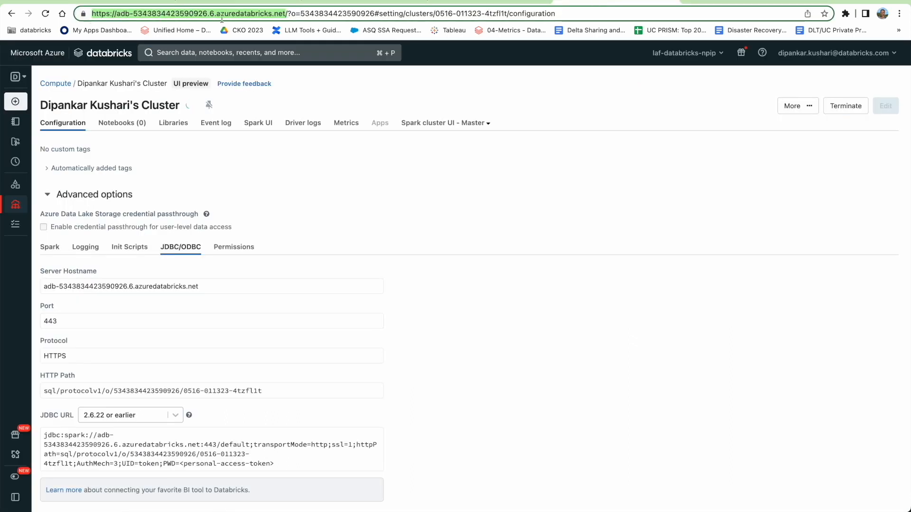
left_click_drag(288, 17, 286, 17)
left_click(167, 2)
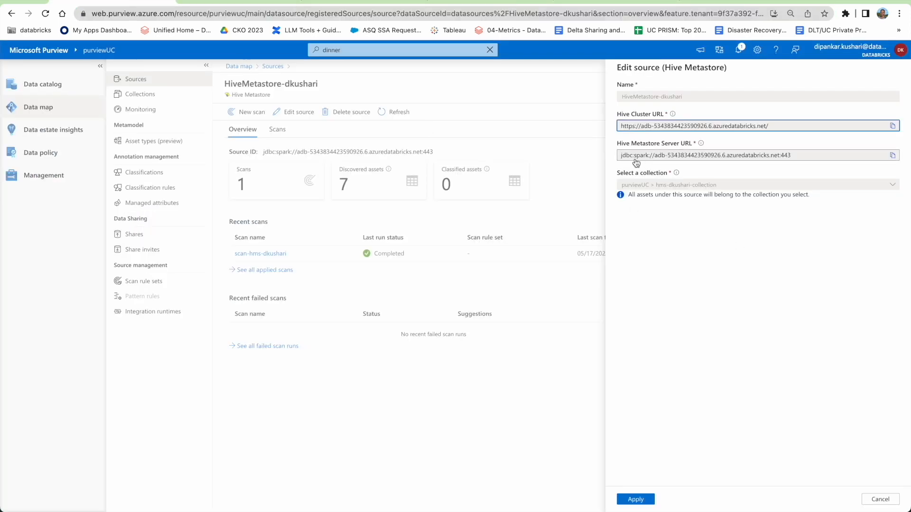
- Highlight the cluster's JDBC URL through port 443 and compare it with the source's Hive Metastore Server URL
left_click(587, 2)
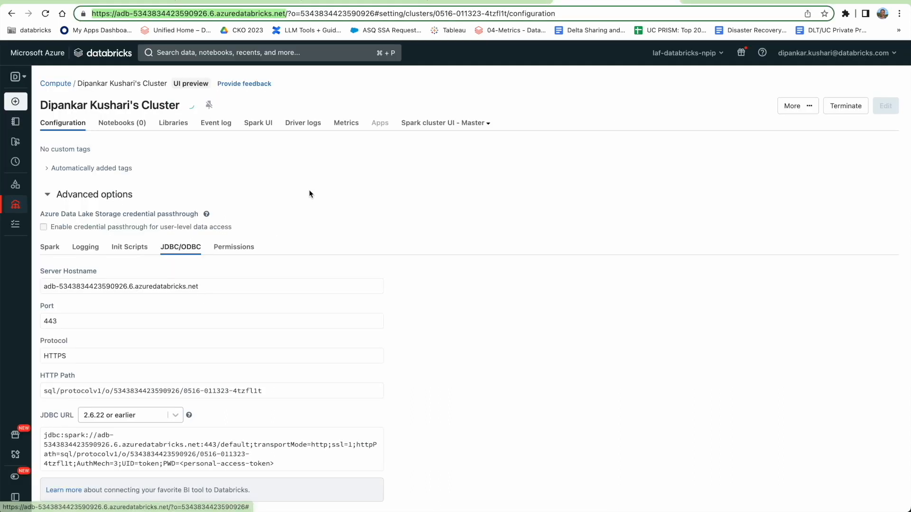
scroll(309, 193, "up", 2)
scroll(341, 305, "down", 2)
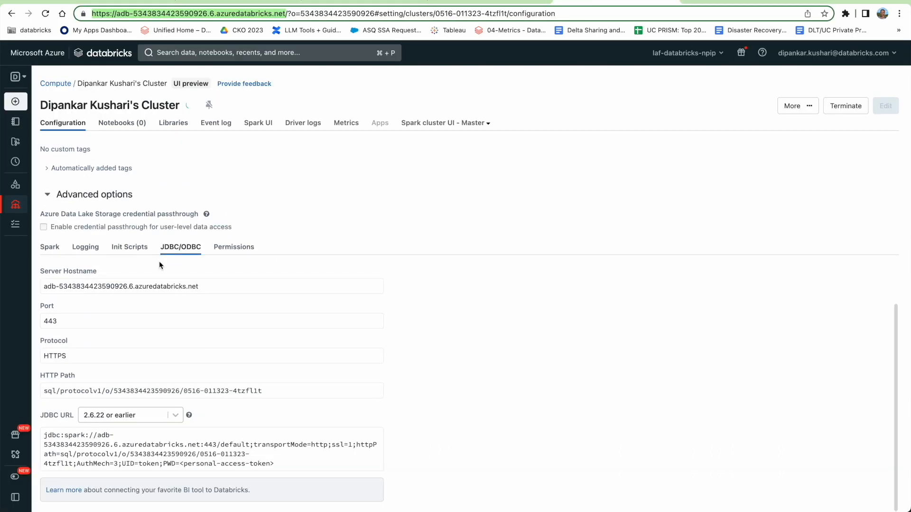
left_click_drag(44, 436, 218, 446)
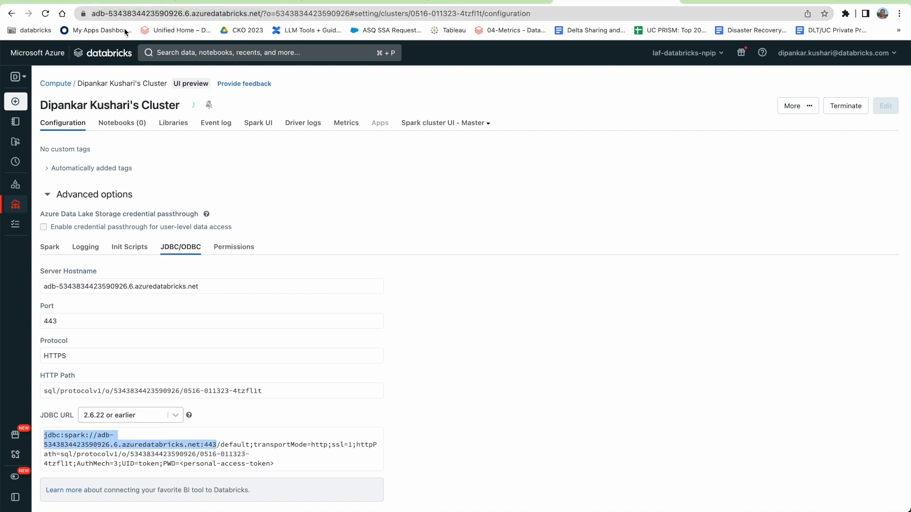
left_click(124, 4)
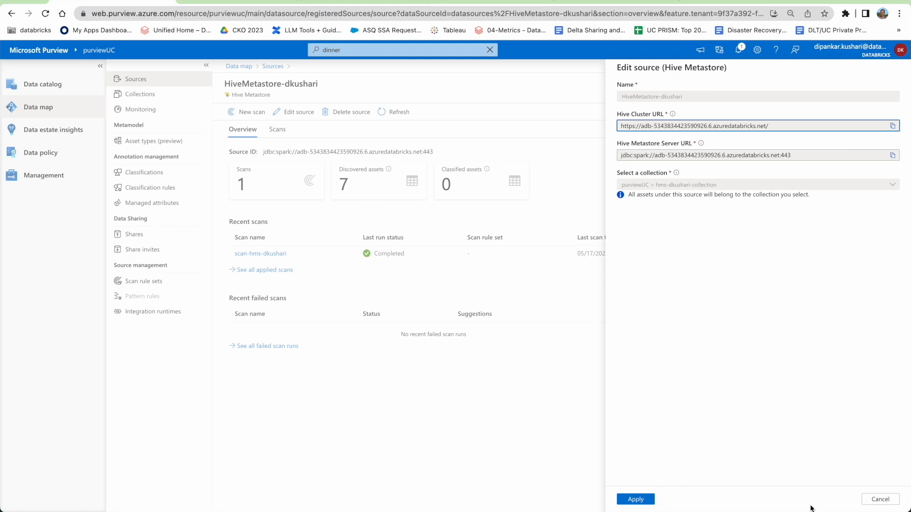
- Close the source settings, show the new collection form under the purviewUC root collection, and cancel it
left_click(879, 499)
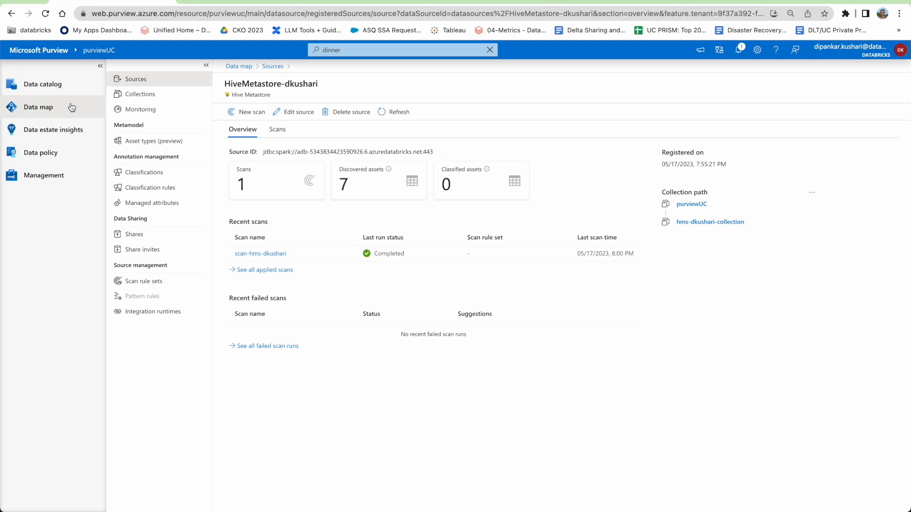
left_click(136, 96)
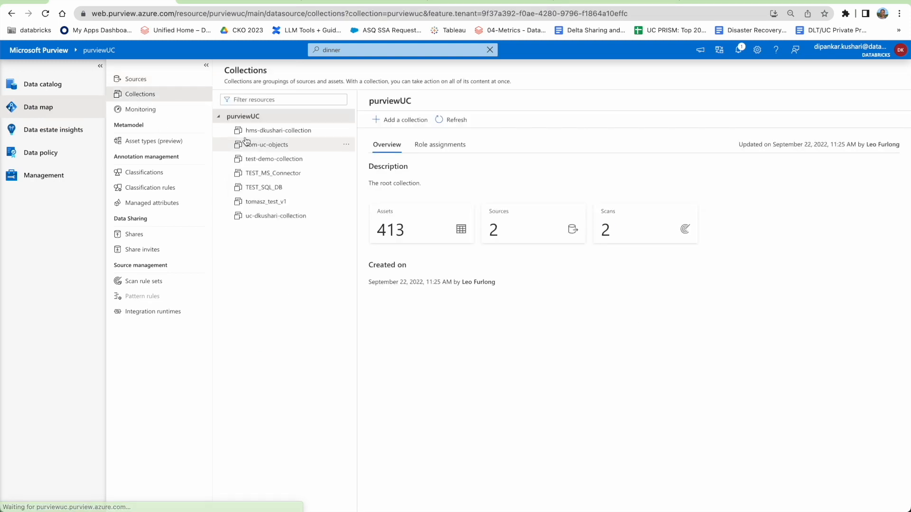
left_click(387, 122)
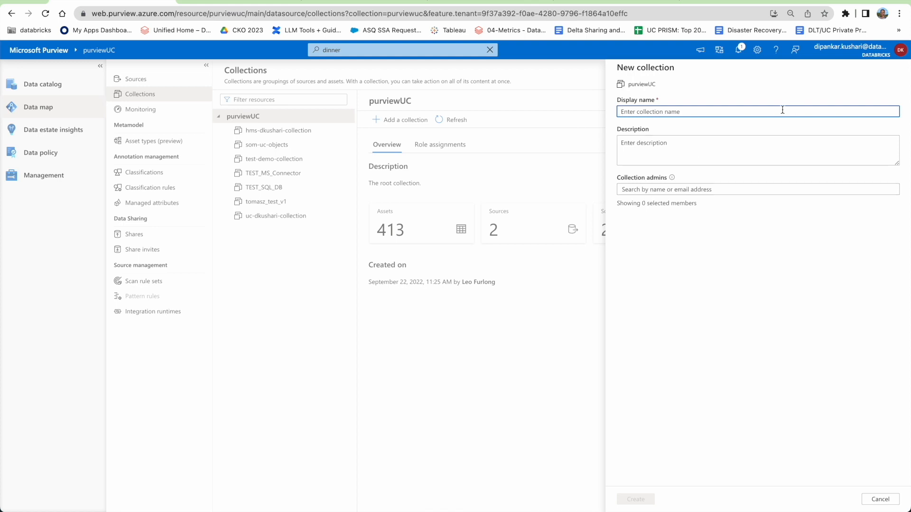
left_click(880, 500)
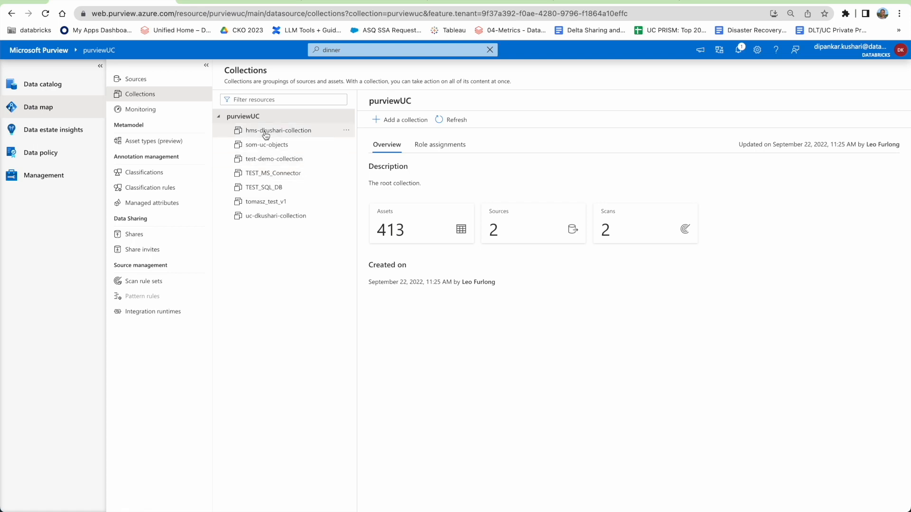
- Review the collection assignment in the existing Hive Metastore source's settings, and close them without applying changes
left_click(135, 79)
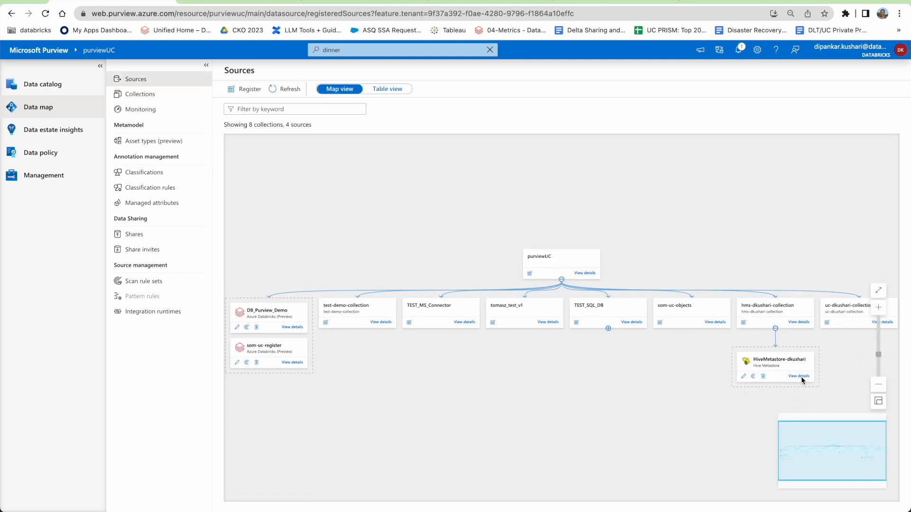
left_click(799, 388)
left_click(297, 112)
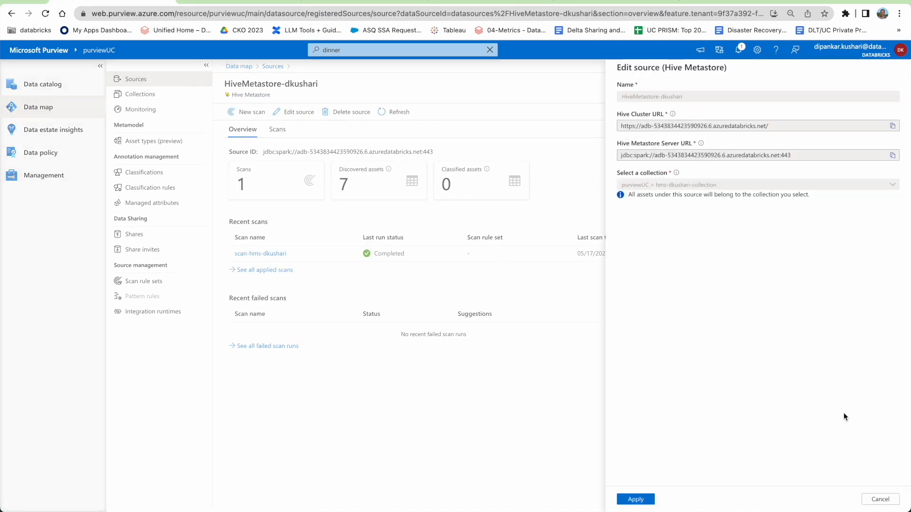
left_click(880, 500)
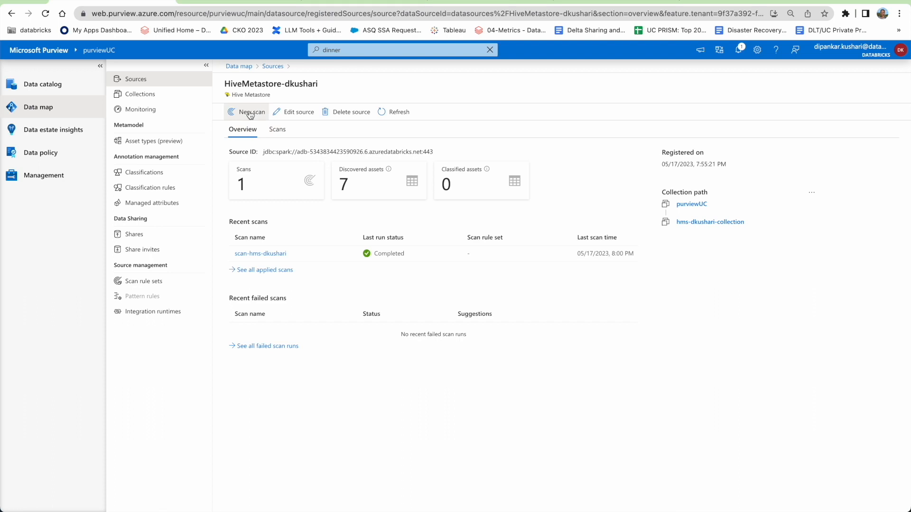
- Look through the connection settings of the Hive Metastore source's existing scan, and close them unchanged
left_click(273, 257)
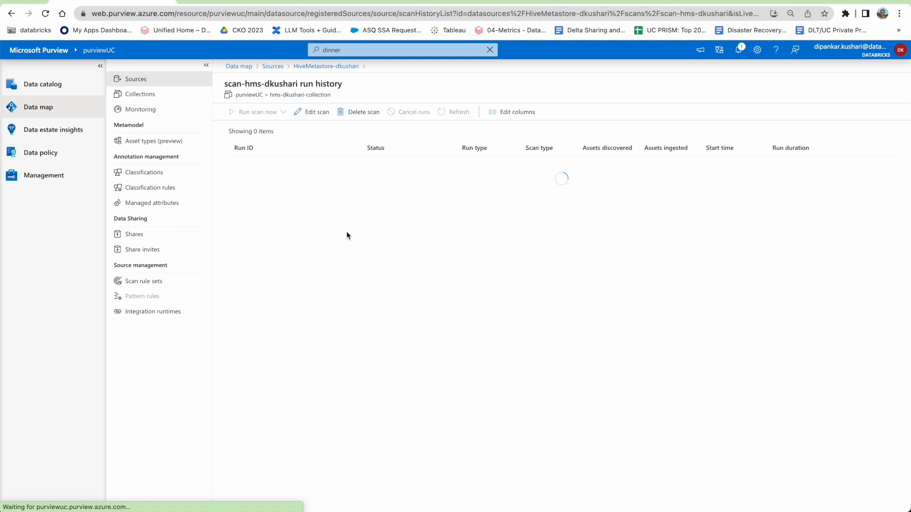
left_click(307, 114)
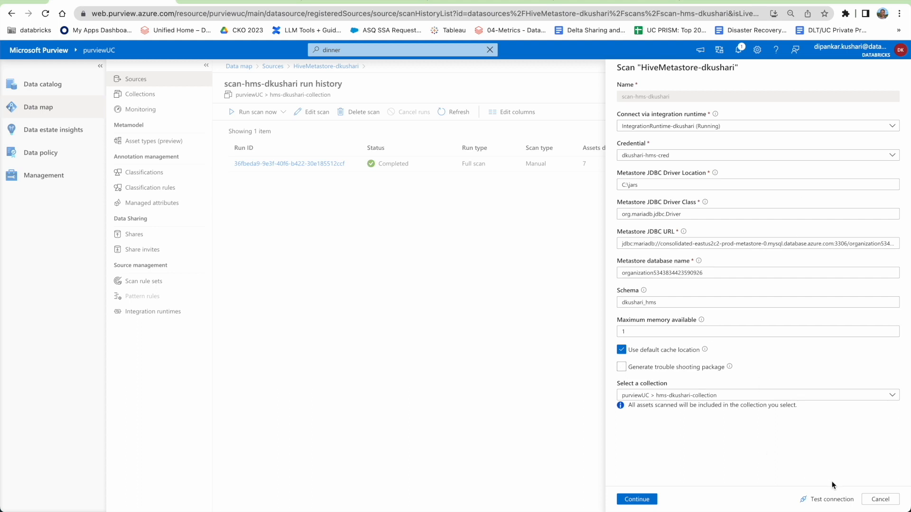
left_click(880, 499)
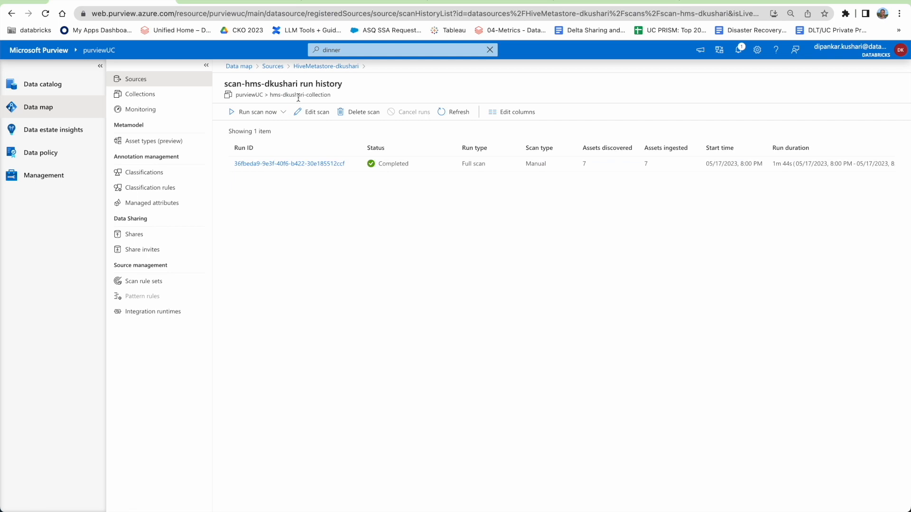
- Return to the Hive Metastore source, show its blank new scan form, and cancel it
left_click(326, 66)
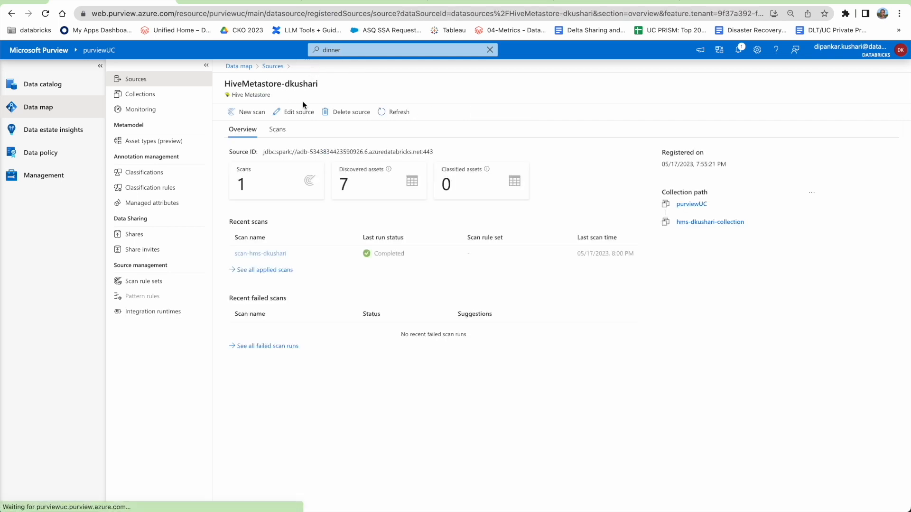
left_click(246, 112)
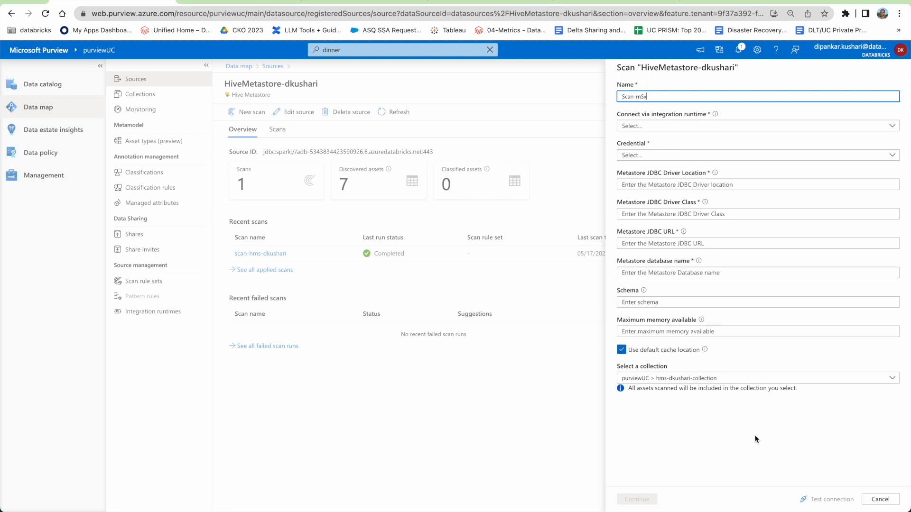
left_click(881, 499)
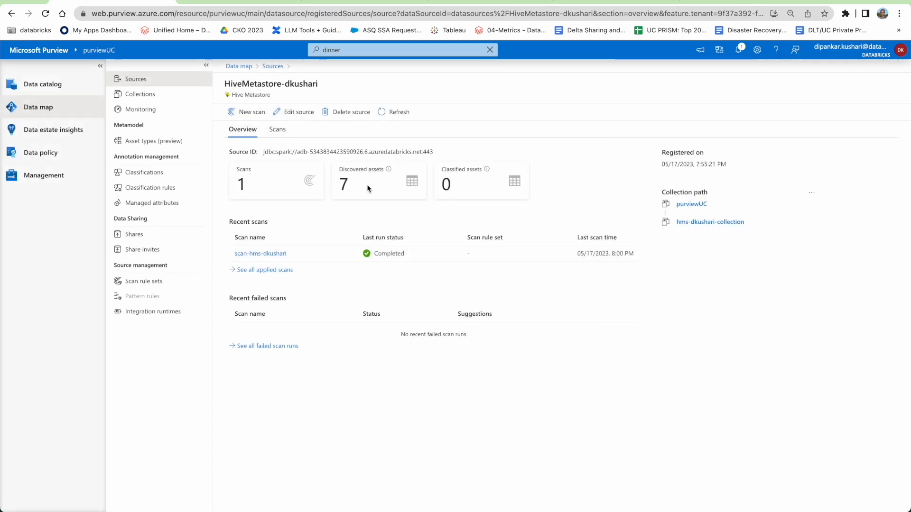
- Reopen the existing Hive Metastore scan's settings and show the integration runtimes available for its connection
left_click(279, 254)
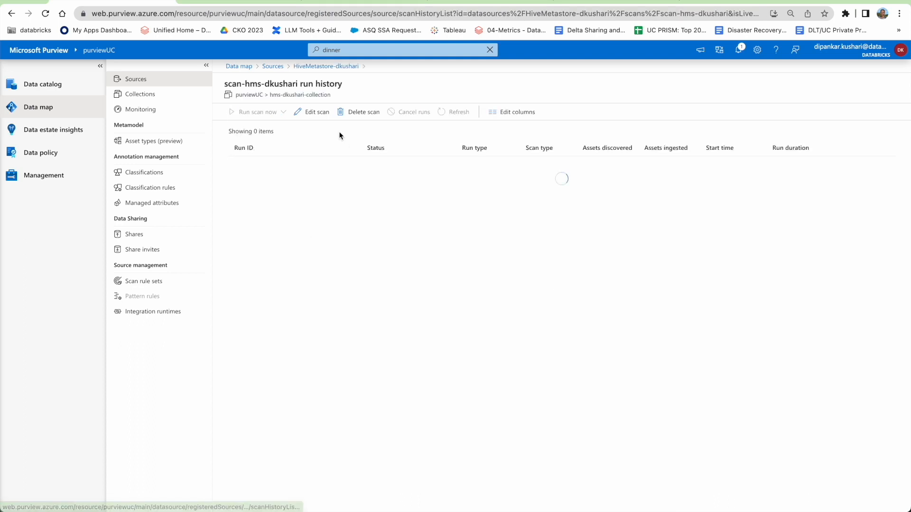
left_click(294, 112)
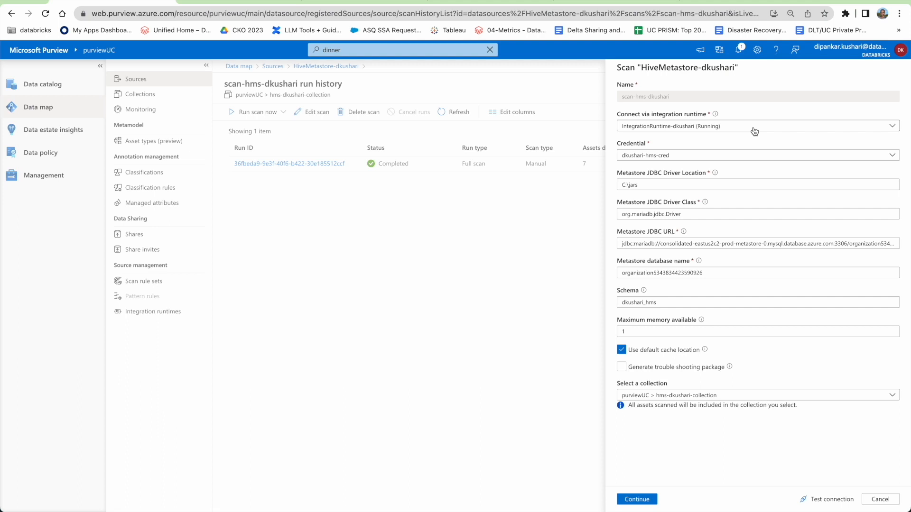
left_click(754, 129)
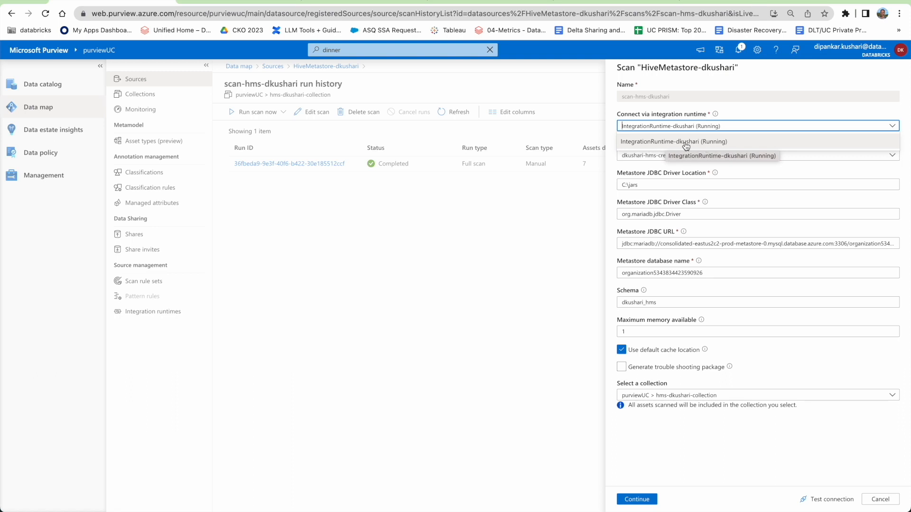
left_click(749, 109)
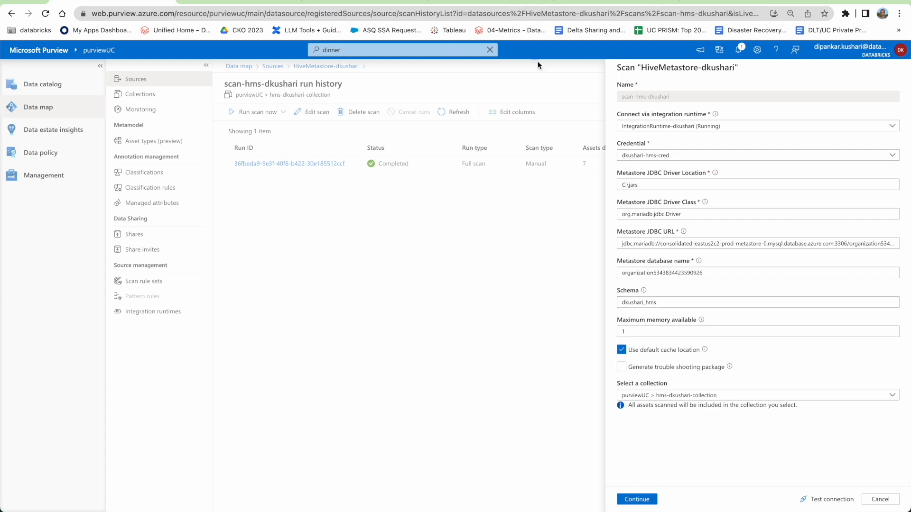
- Check the Databricks cluster, switch to the code editor, copy cat /databricks/hive/conf/hive-site.xml, and open hms-config-file.md
left_click(616, 2)
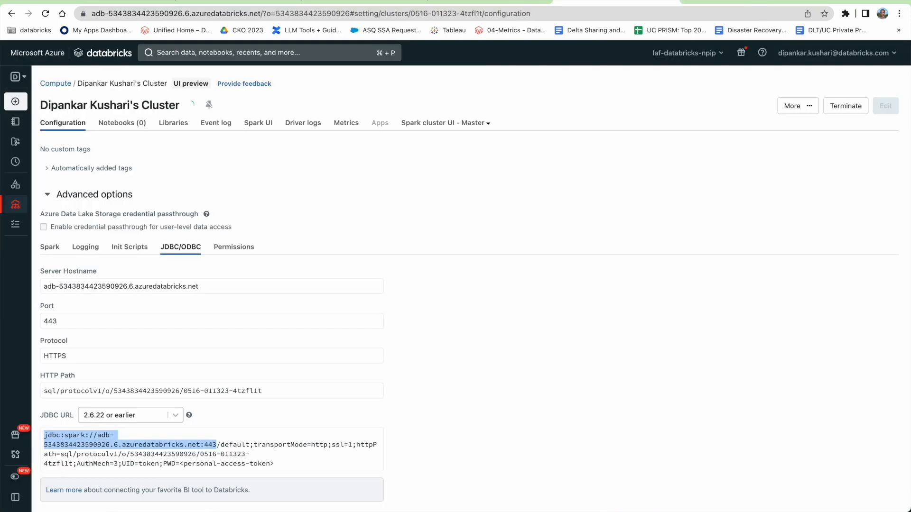
left_click(350, 169)
mouse_move(189, 105)
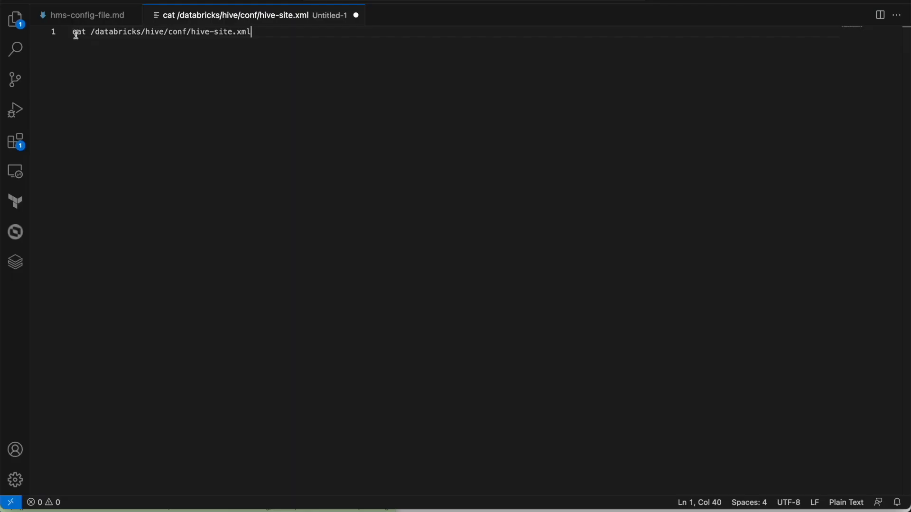
left_click_drag(74, 32, 265, 34)
left_click(64, 15)
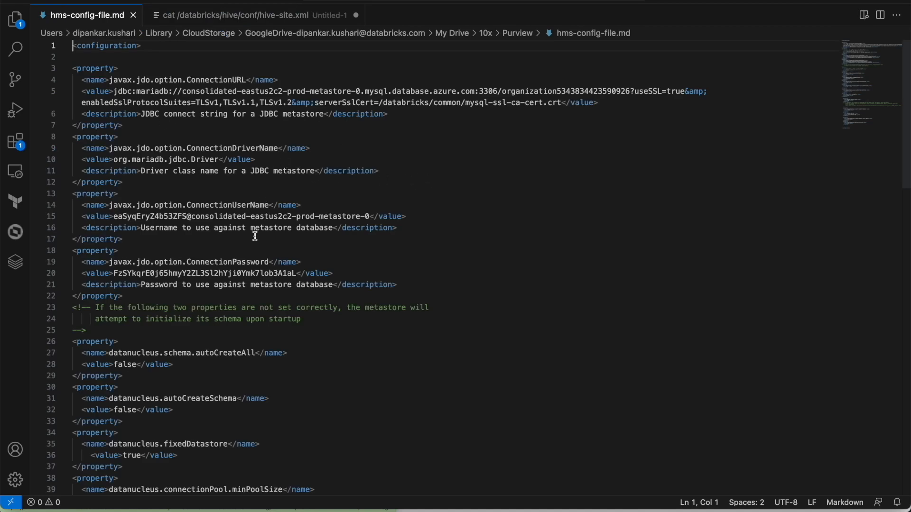
- Switch to Databricks and run cat /databricks/hive/conf/hive-site.xml in the cluster's web terminal to print the Hive metastore configuration
key("super+Tab")
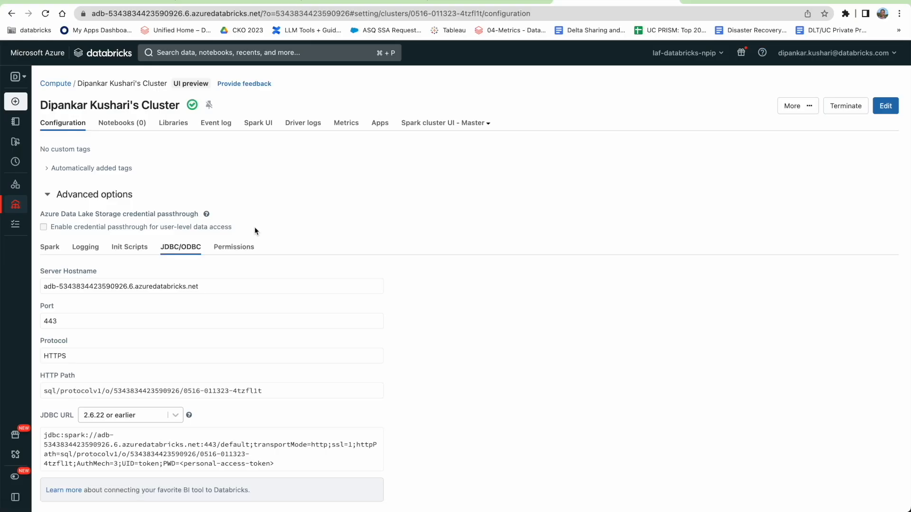
left_click(380, 123)
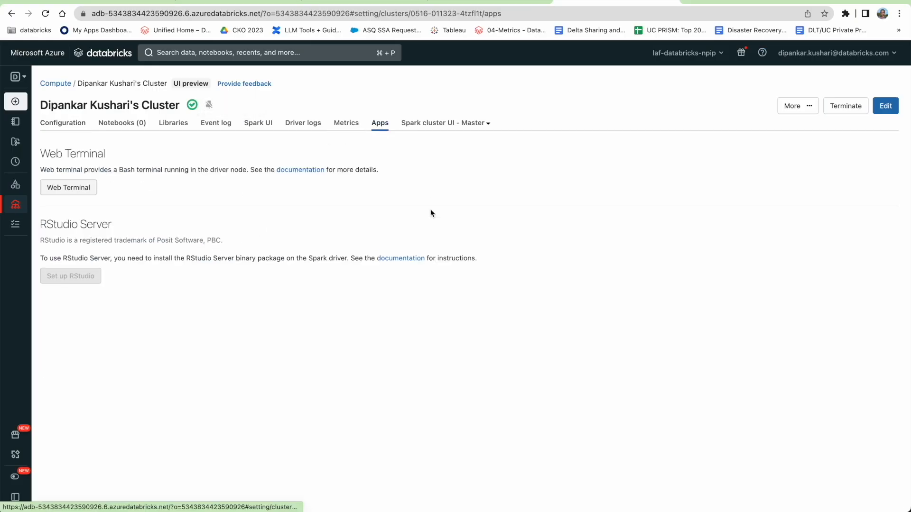
left_click(68, 187)
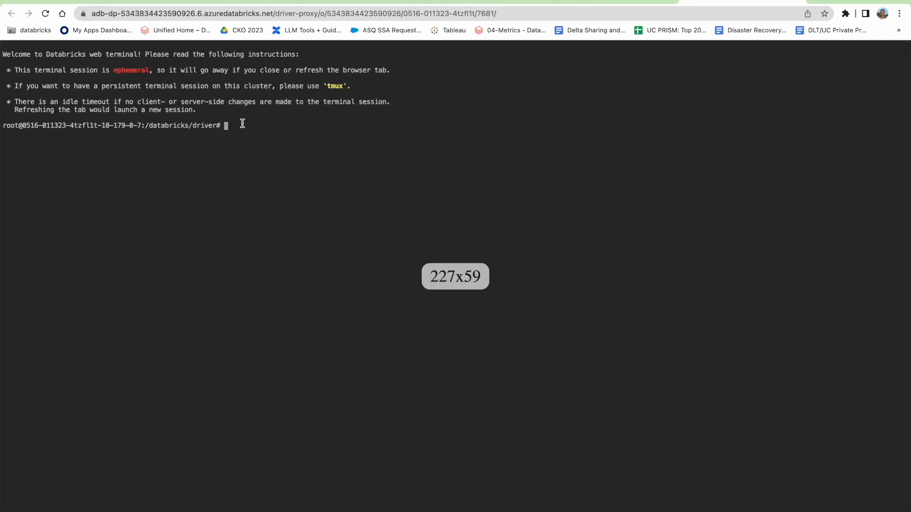
key("super+v")
key("Return")
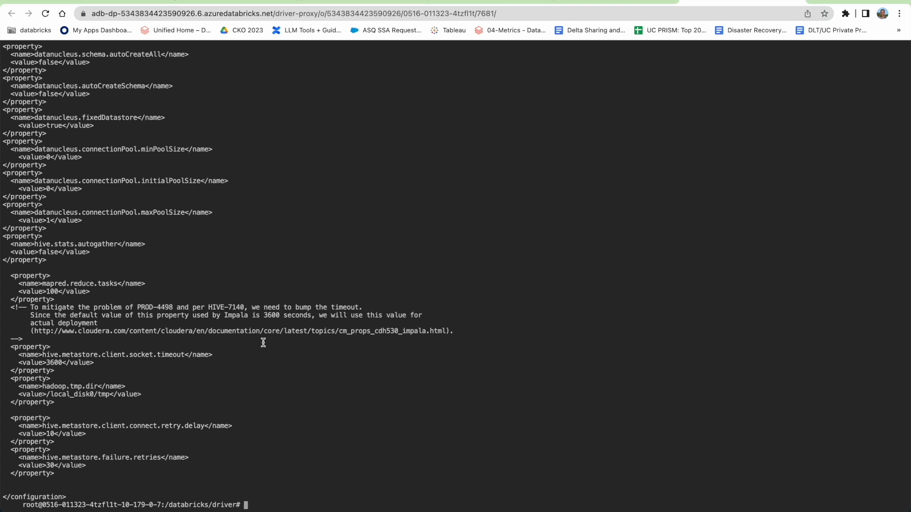
scroll(263, 343, "up", 10)
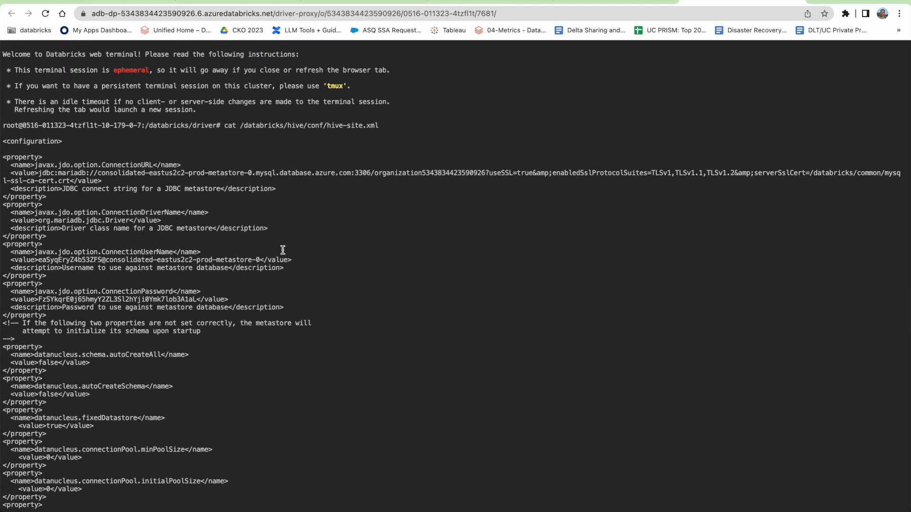
- Compare the saved hms-config-file.md with the terminal output, and return to the scan's credential setting in Purview
key("super+Tab")
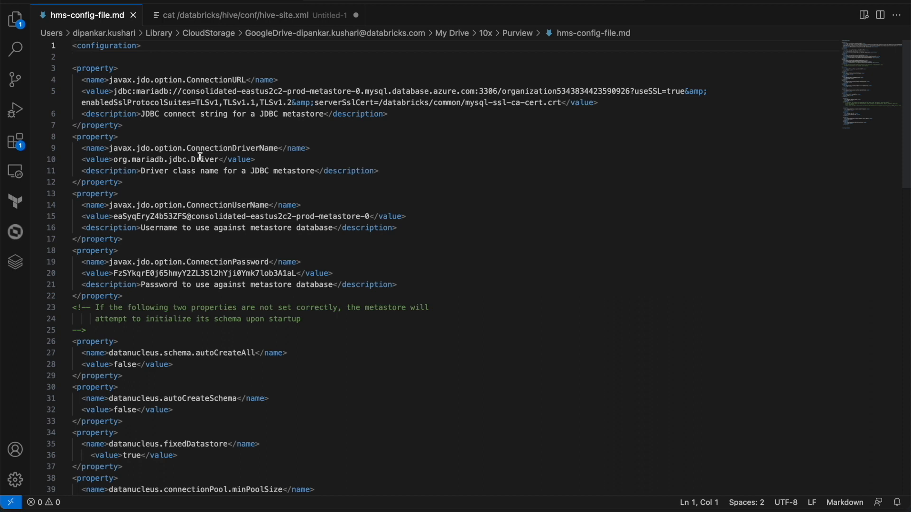
key("super+Tab")
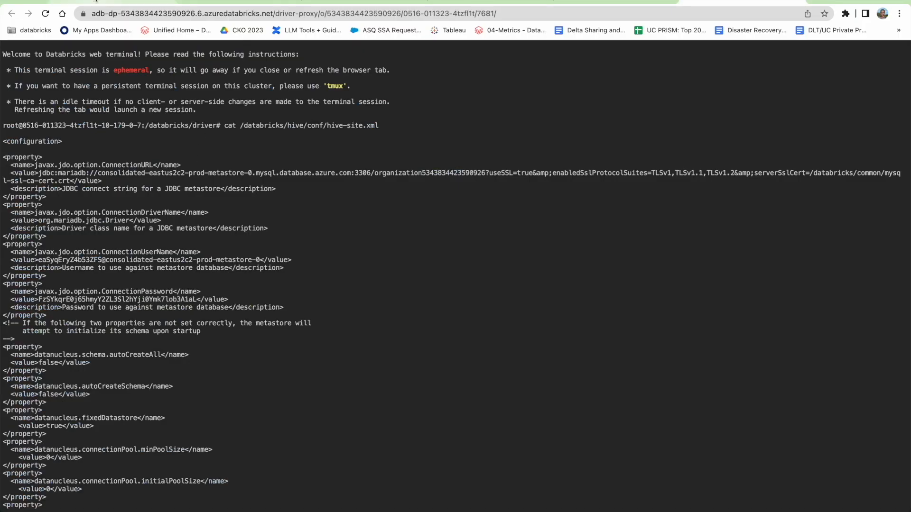
left_click(113, 1)
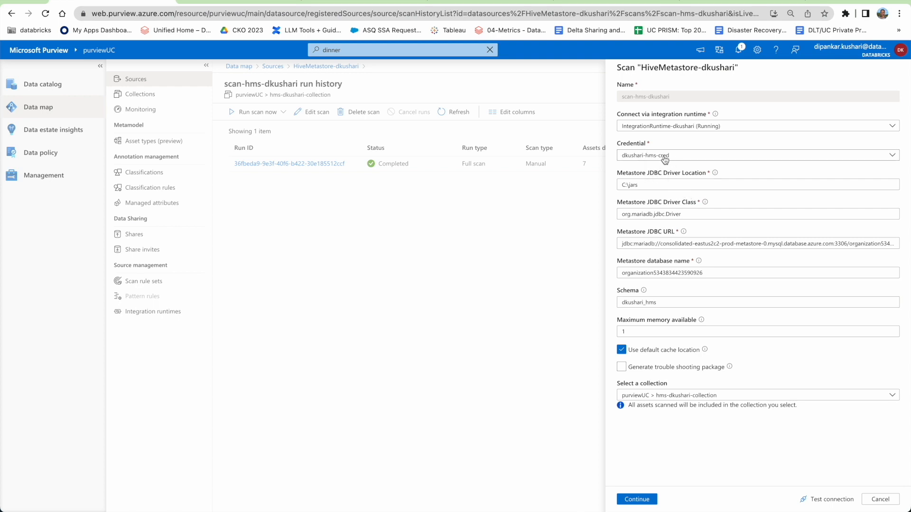
- Switch to the code editor and highlight the ConnectionUserName and ConnectionPassword properties with their values in hms-config-file.md
key("super+Tab")
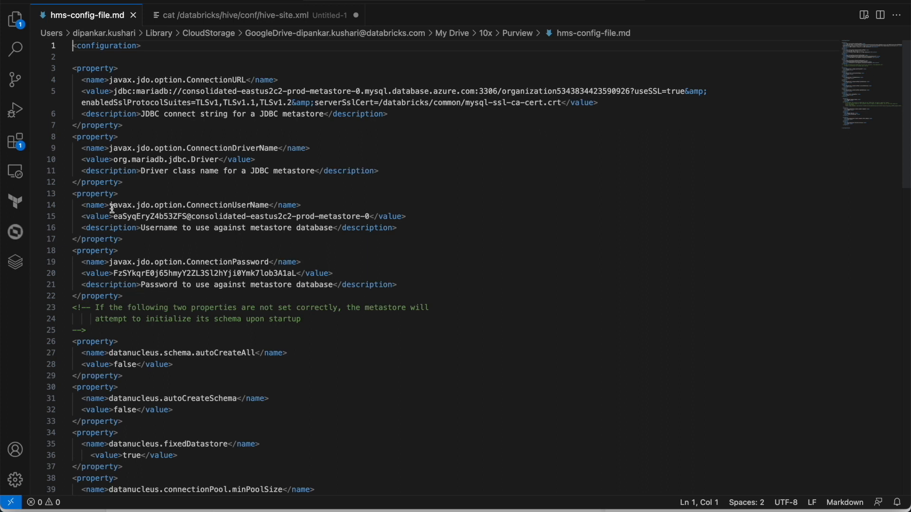
left_click_drag(110, 205, 268, 203)
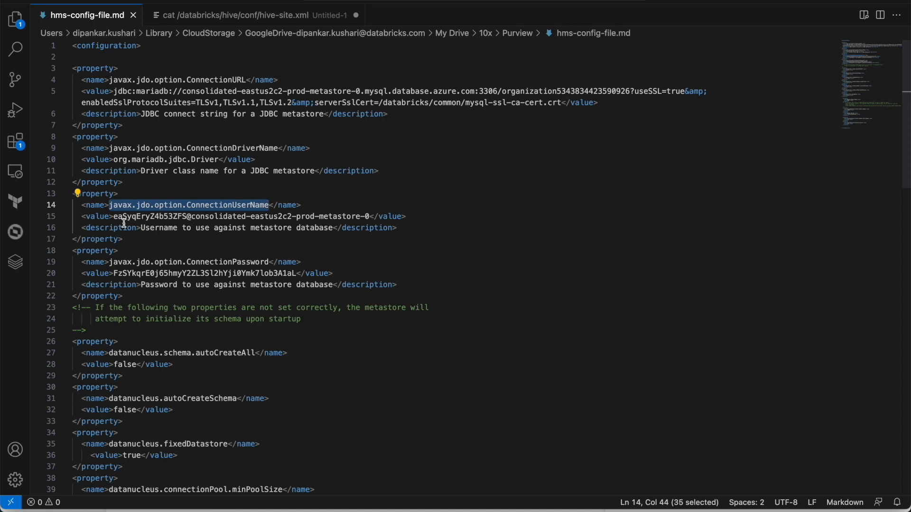
left_click_drag(113, 216, 372, 216)
left_click_drag(113, 262, 279, 262)
left_click_drag(114, 273, 298, 273)
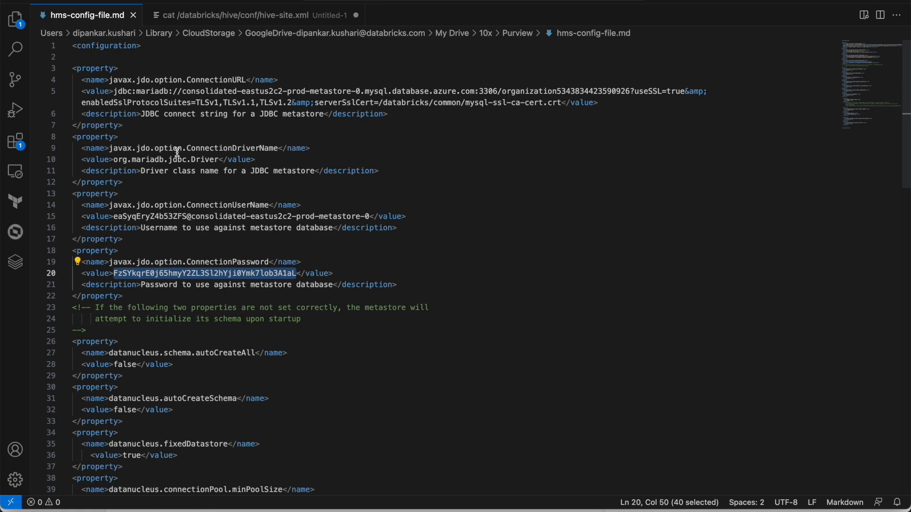
- Return to Purview, show the credential field in the Hive Metastore scan's settings, and cancel the scan edit
key("super+Tab")
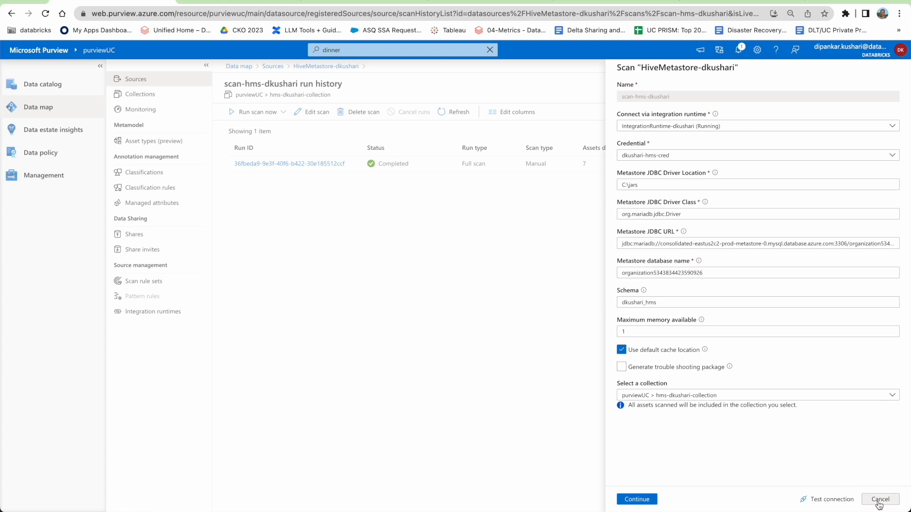
left_click(668, 155)
left_click(668, 157)
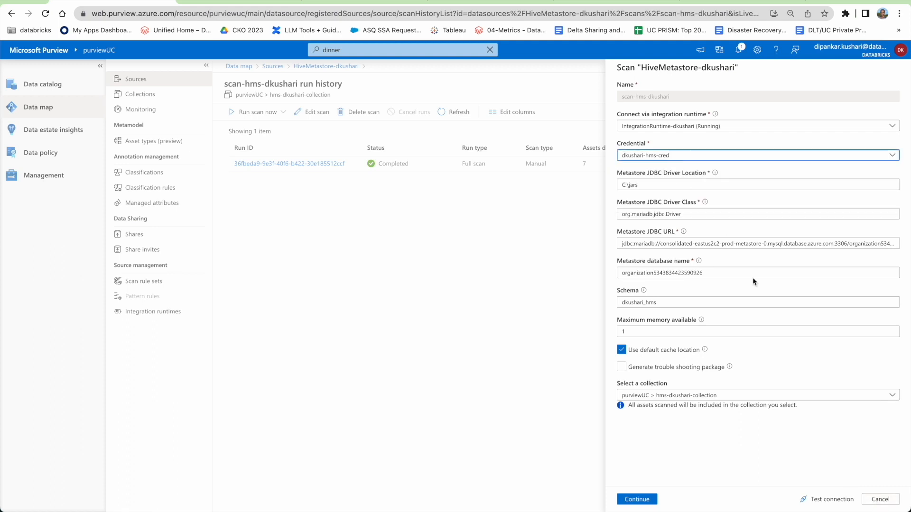
left_click(865, 502)
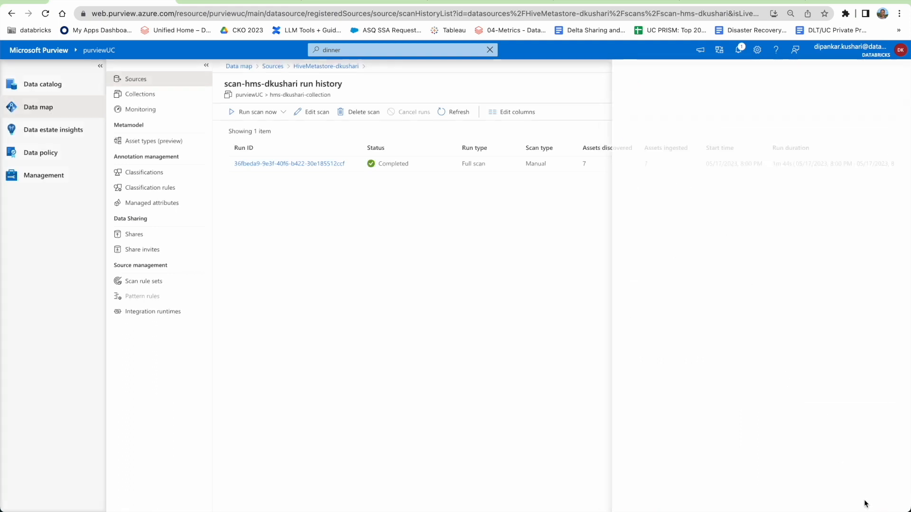
- Open Purview's credentials list, inspect the Hive Metastore secret's current version in the Azure portal key vault, and return to the credentials list
left_click(45, 178)
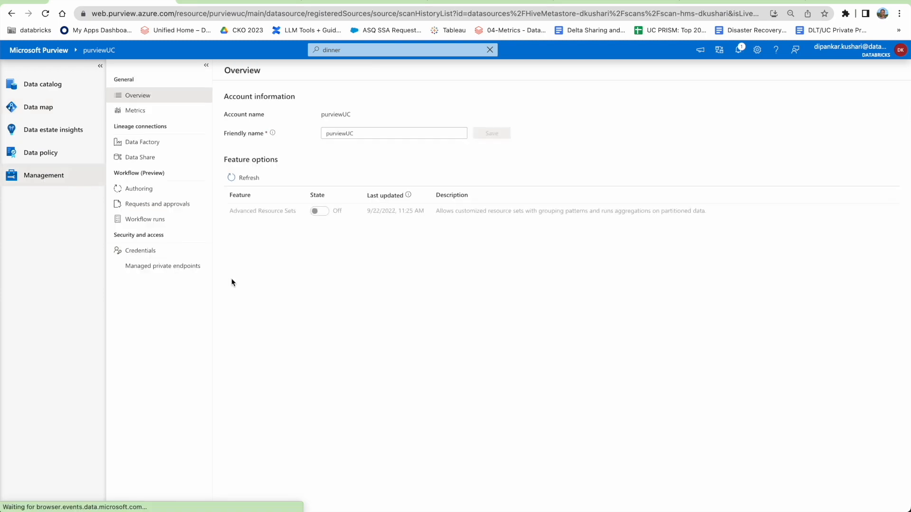
left_click(154, 253)
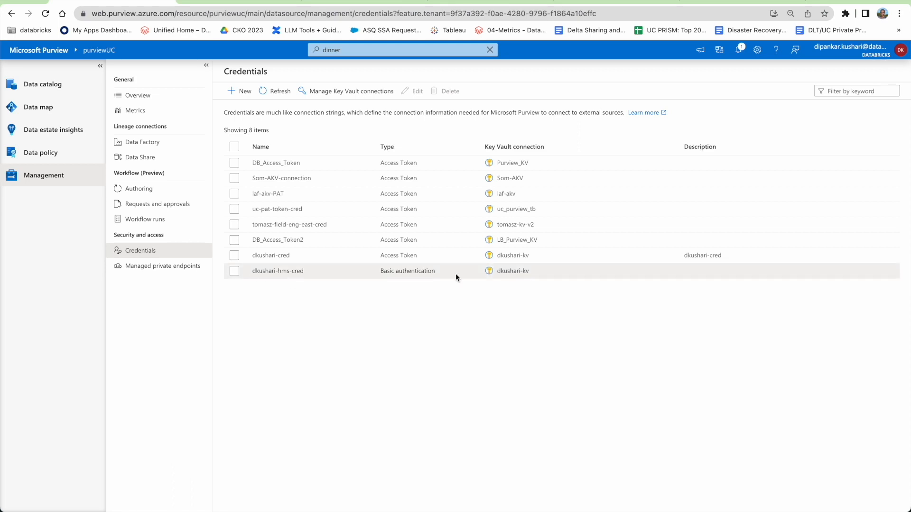
left_click(483, 2)
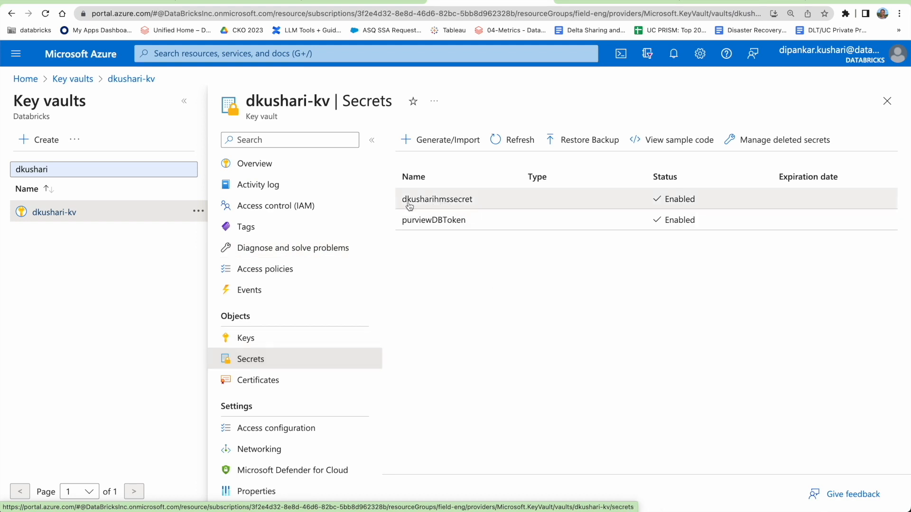
left_click(435, 200)
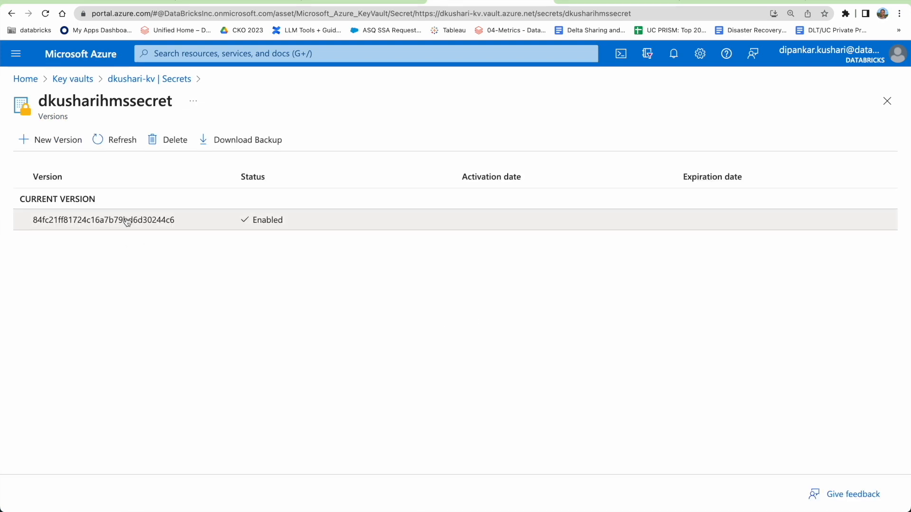
left_click(127, 221)
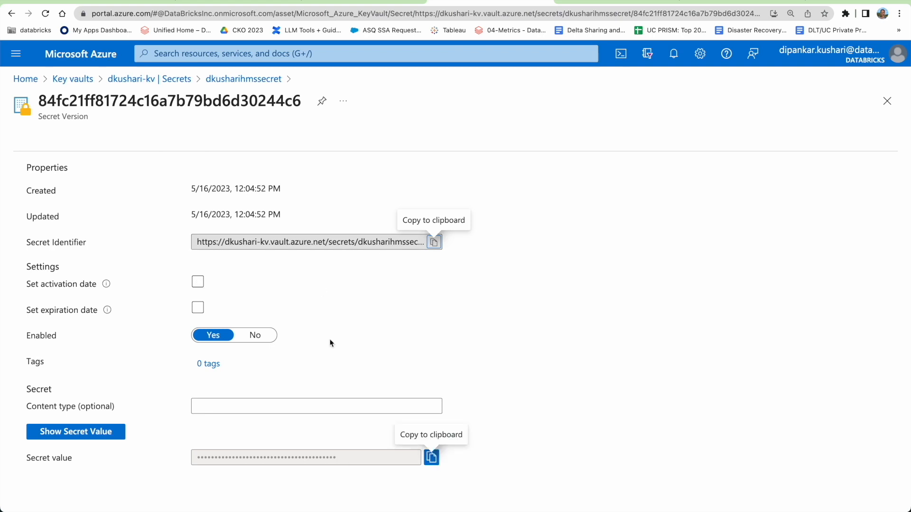
left_click(146, 1)
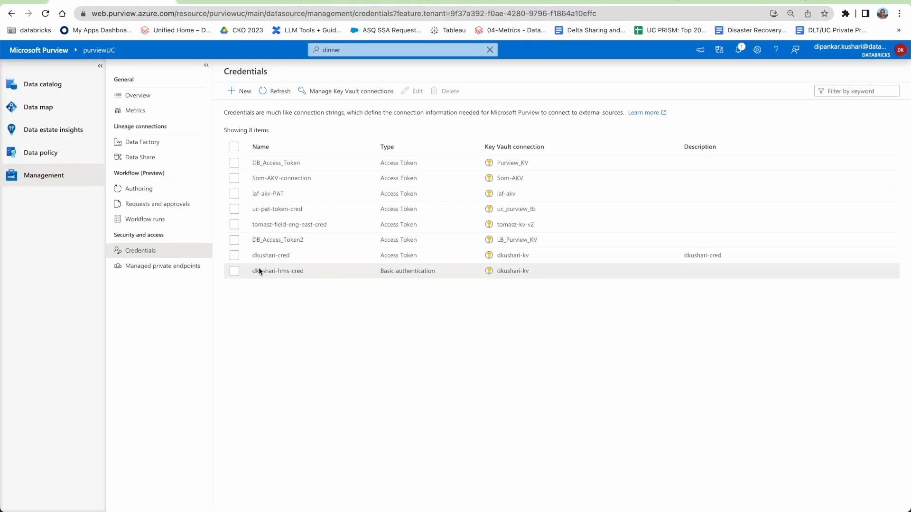
- Start a new credential named test and set its authentication method to Basic authentication
left_click(233, 91)
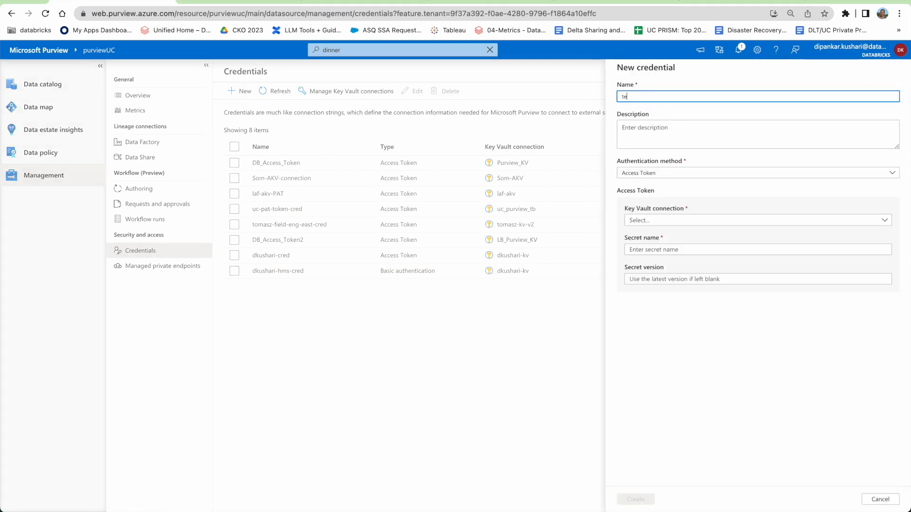
left_click(674, 176)
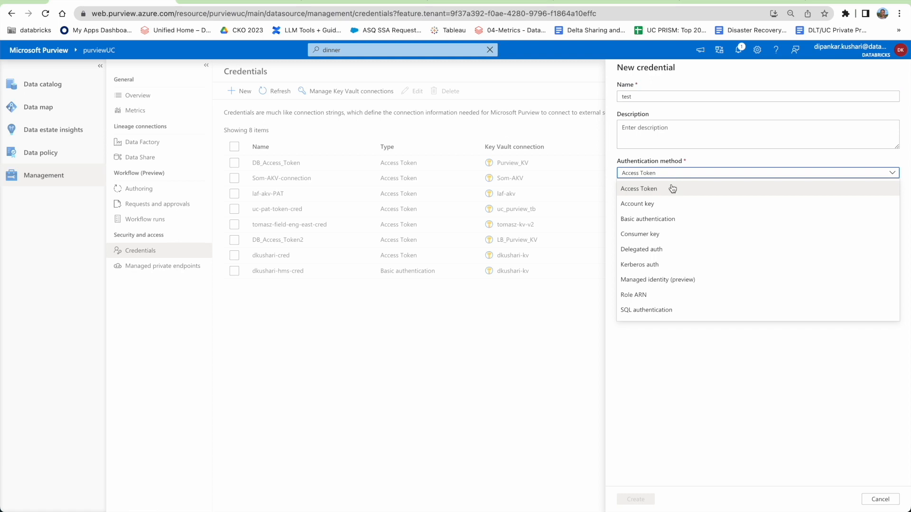
left_click(665, 218)
- Copy the ConnectionUserName value from hms-config-file.md in the code editor into the new Purview credential's user name
left_click(635, 202)
key("super+Tab")
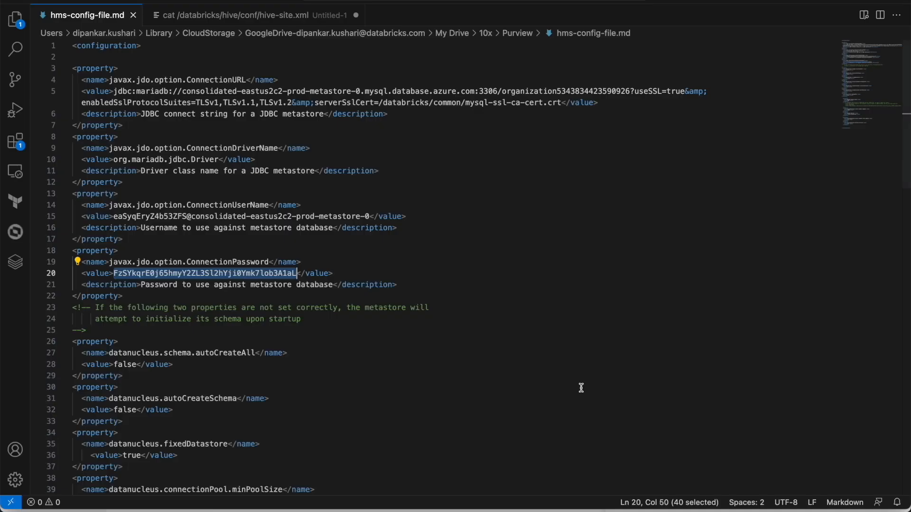
left_click_drag(114, 217, 375, 217)
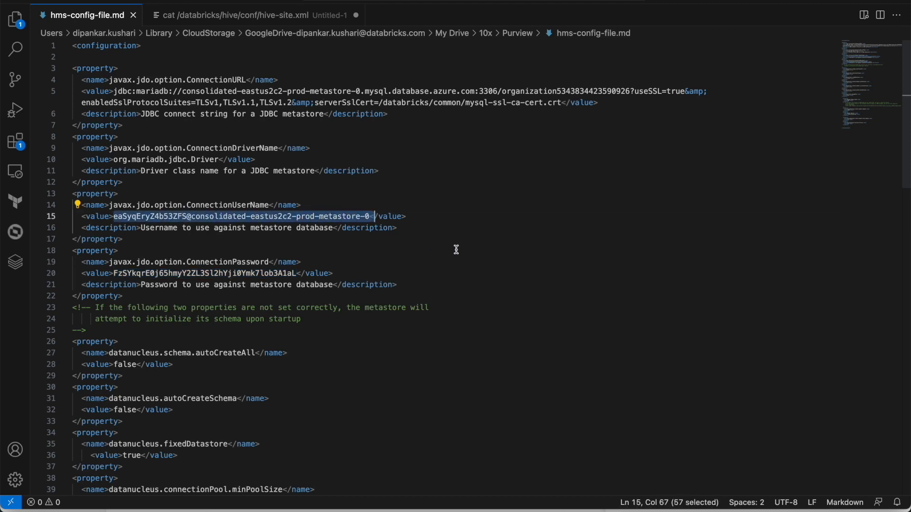
key("shift+Left")
key("super+c")
key("super+Tab")
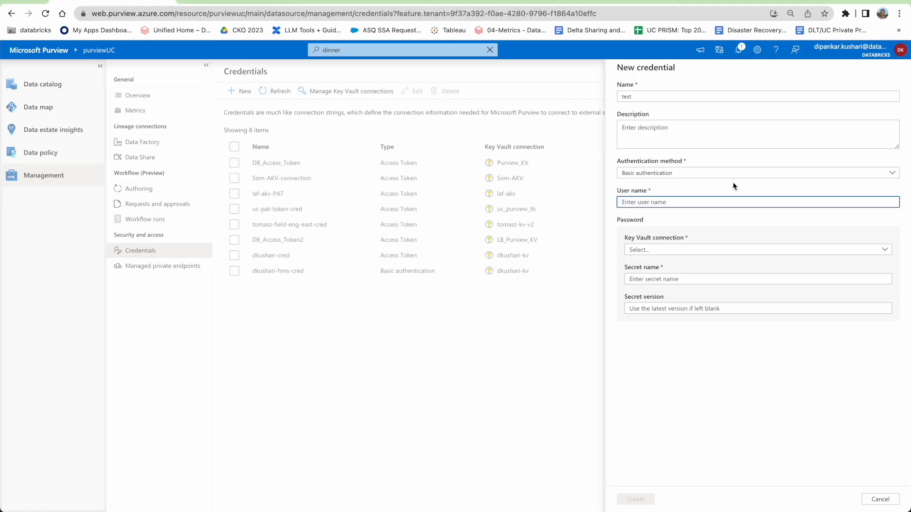
left_click(637, 202)
key("super+v")
- Choose the key vault connection for the test credential's password and enter the Hive Metastore secret's name copied from the Azure portal
left_click(662, 250)
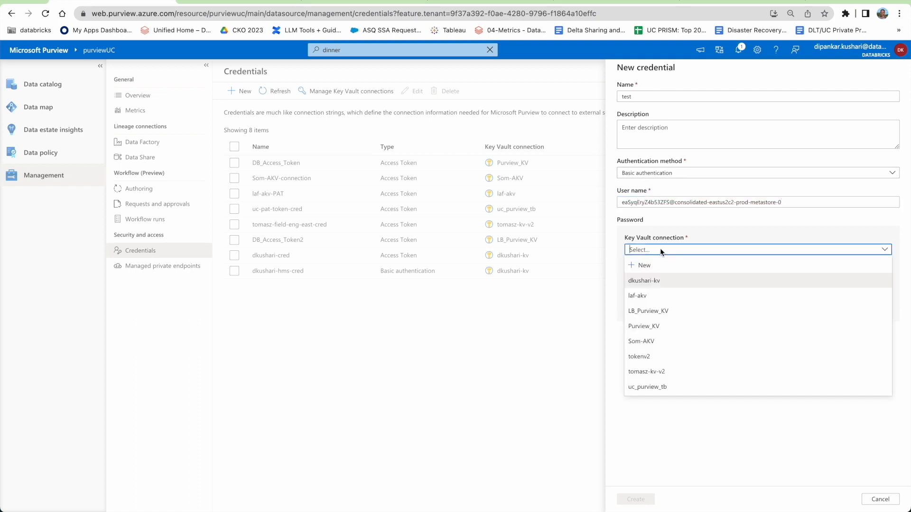
left_click(666, 281)
left_click(657, 280)
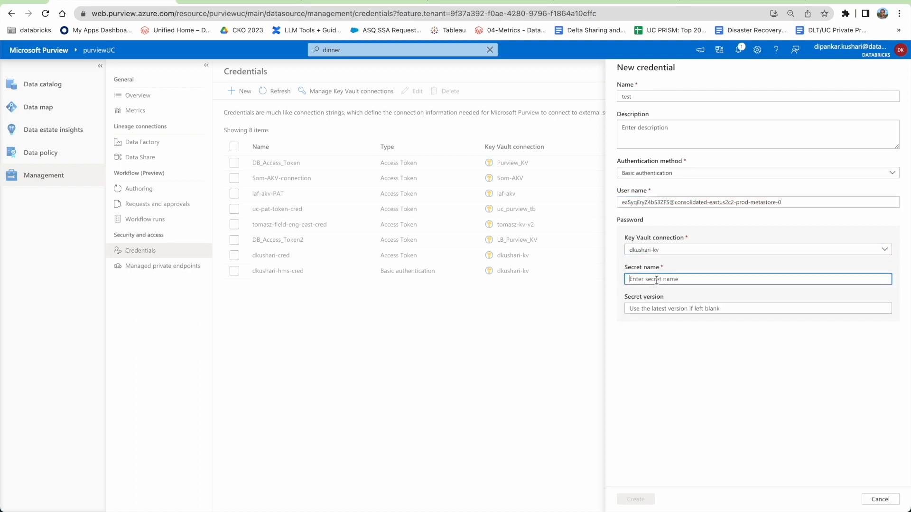
left_click(452, 2)
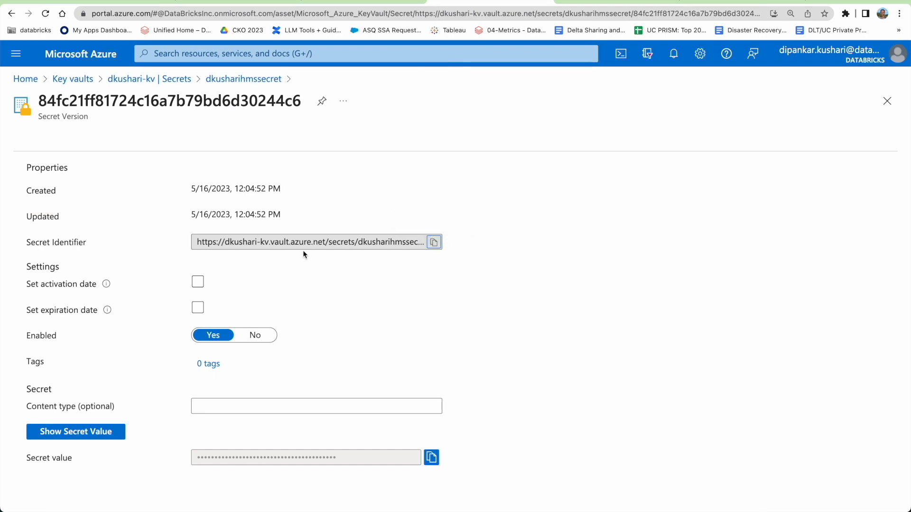
left_click(152, 80)
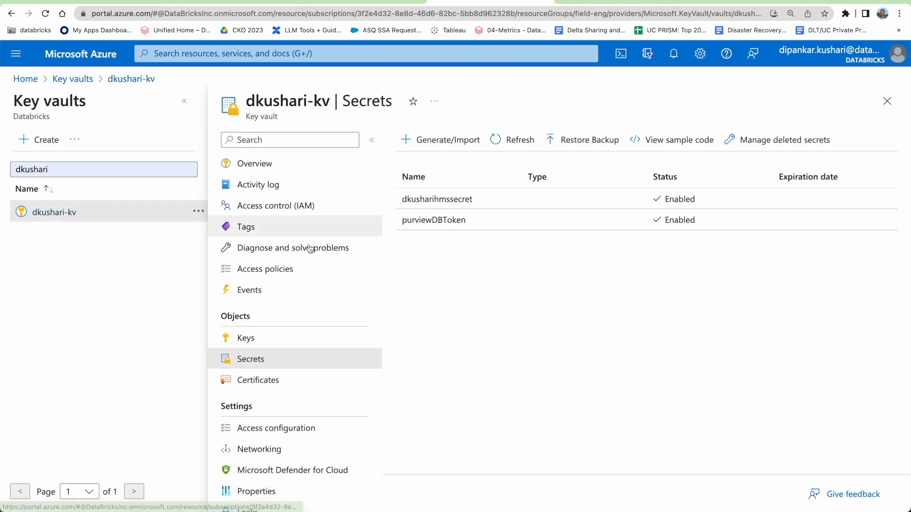
left_click_drag(400, 199, 487, 202)
key("super+c")
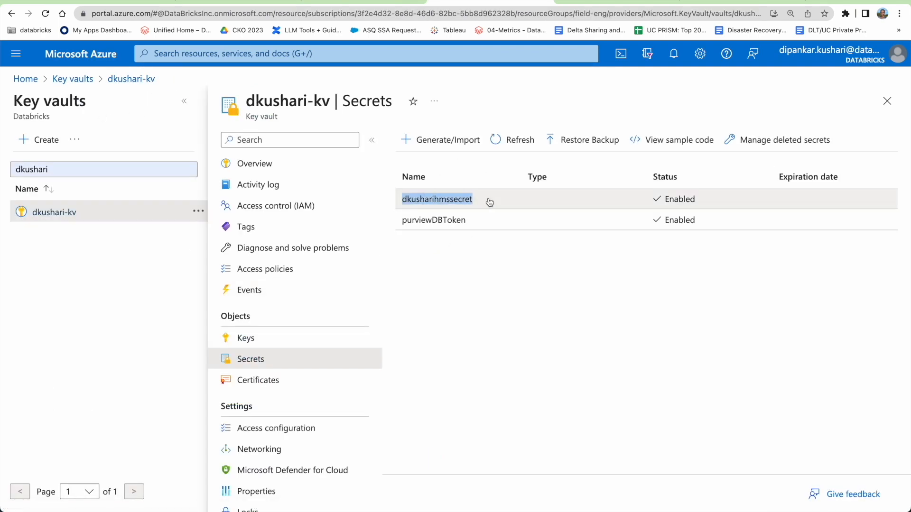
left_click(112, 2)
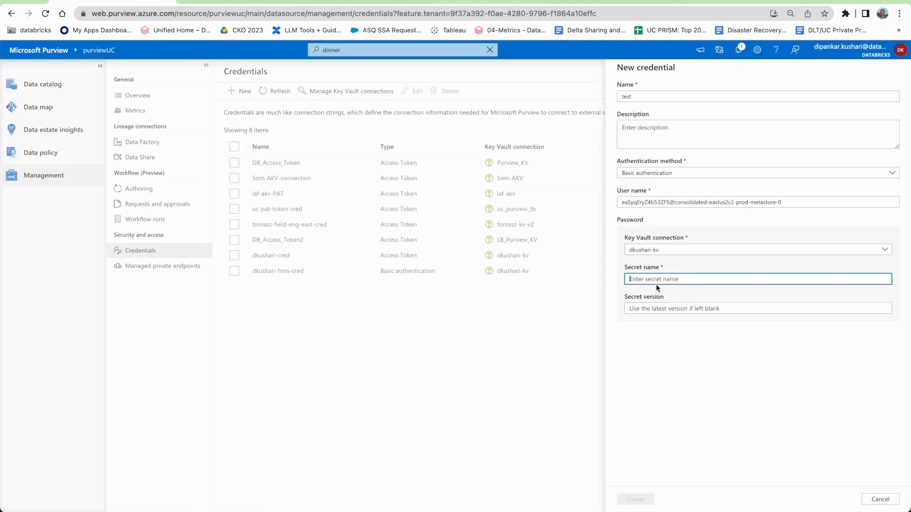
key("super+v")
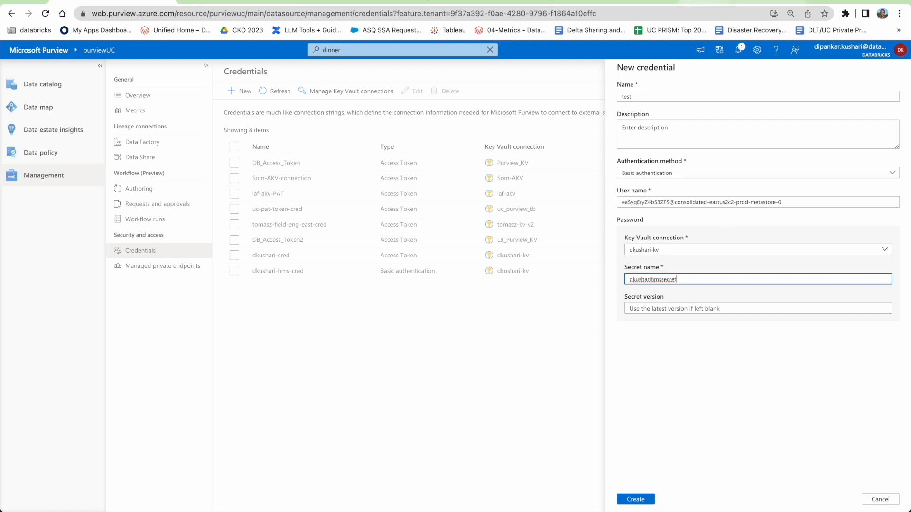
- Highlight cat /databricks/hive/conf/hive-site.xml in the Databricks web terminal, check hms-config-file.md in the code editor, and return to the Purview credential form
left_click(702, 1)
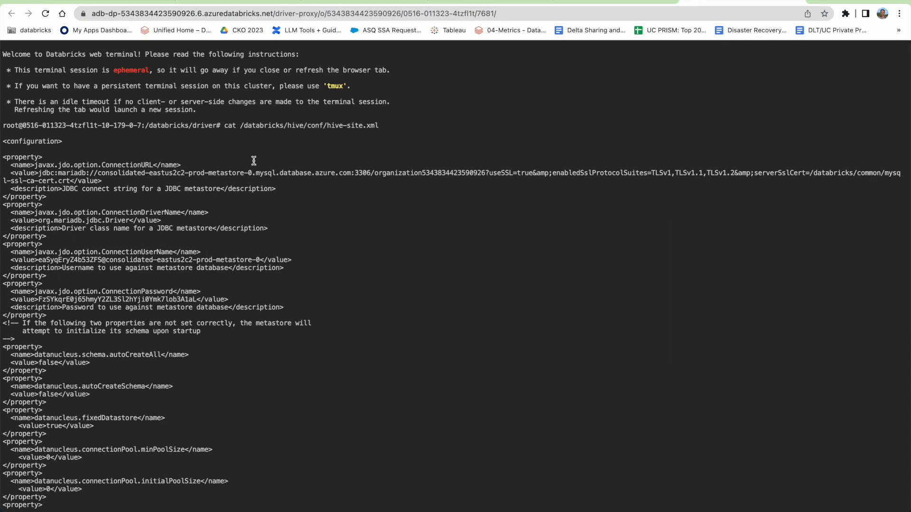
left_click_drag(227, 125, 379, 124)
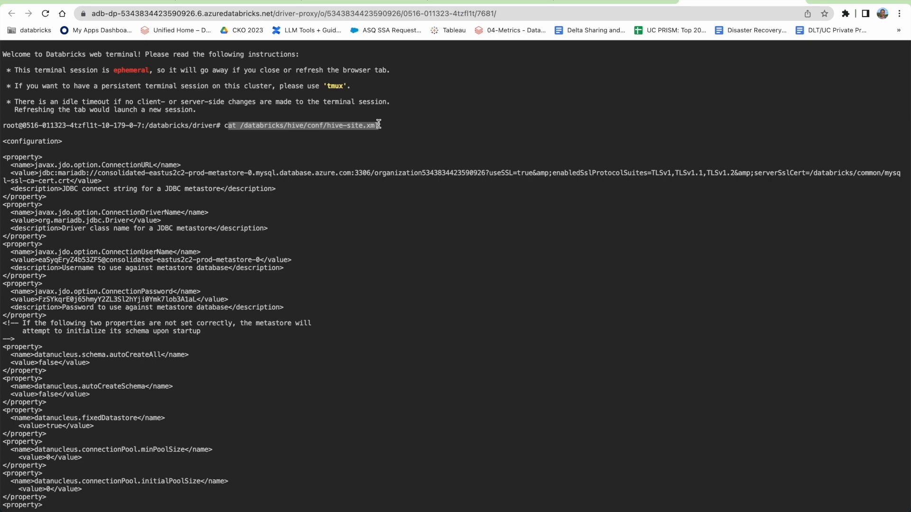
key("super+Tab")
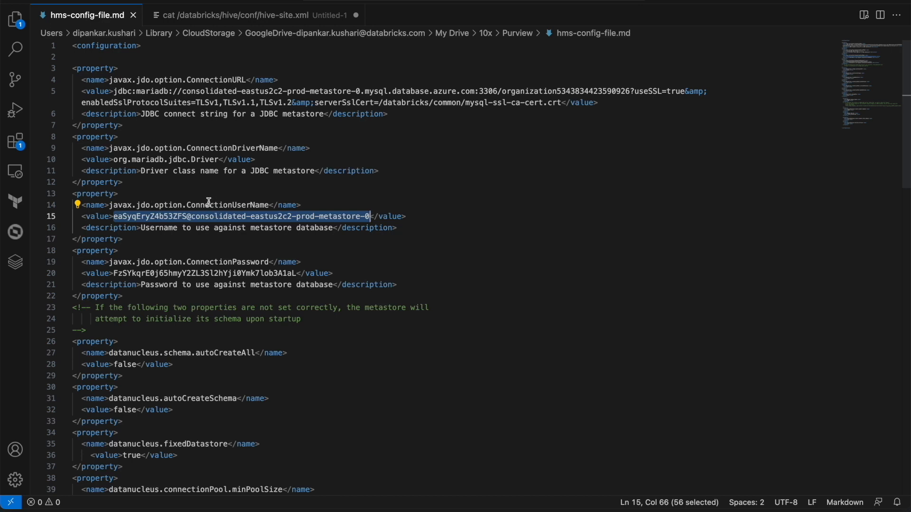
key("super+Tab")
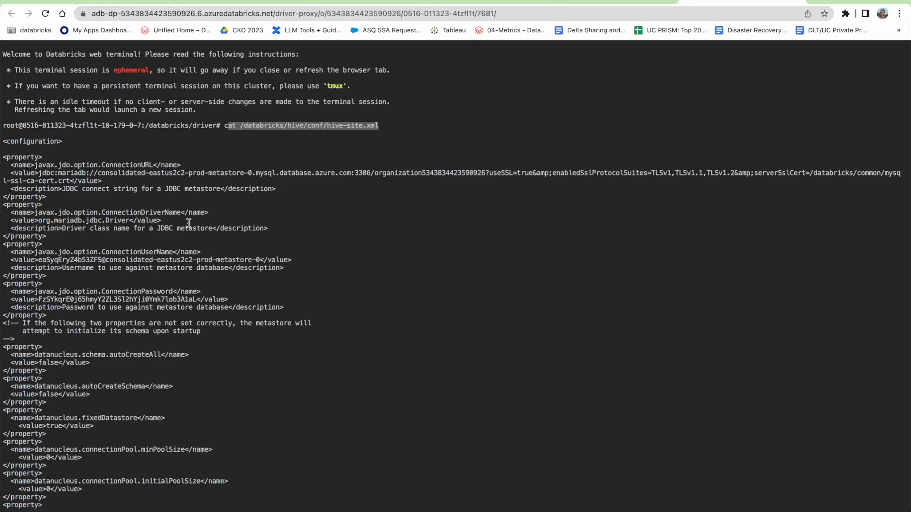
left_click(130, 2)
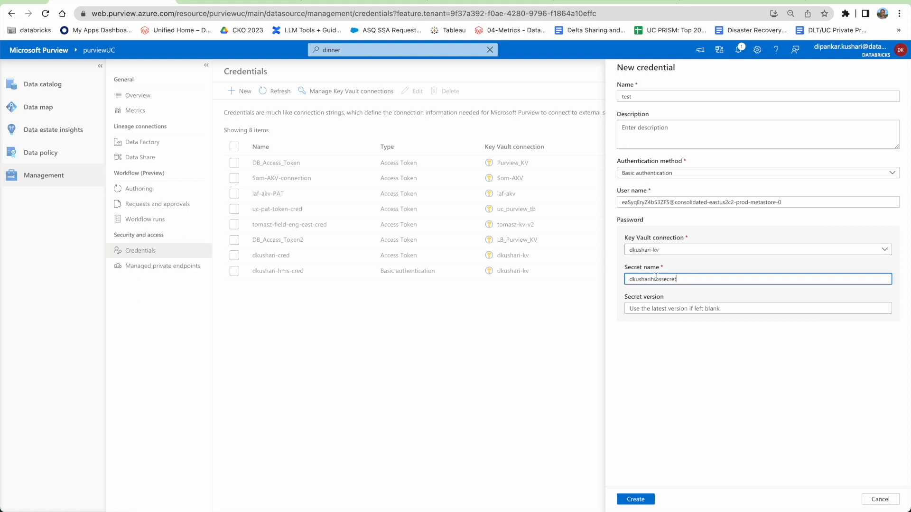
- Switch to the code editor, highlight the ConnectionPassword value in hms-config-file.md, and return to the new credential in Purview
key("super+Tab")
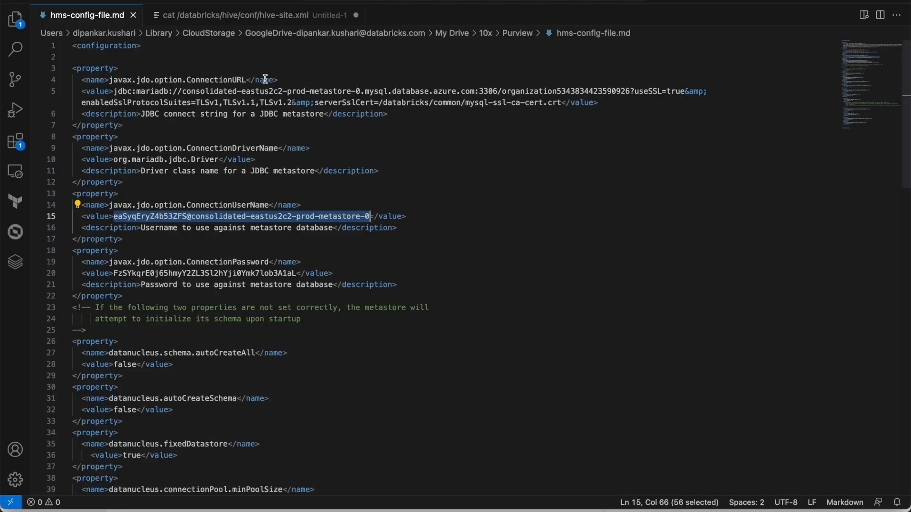
left_click_drag(114, 274, 293, 274)
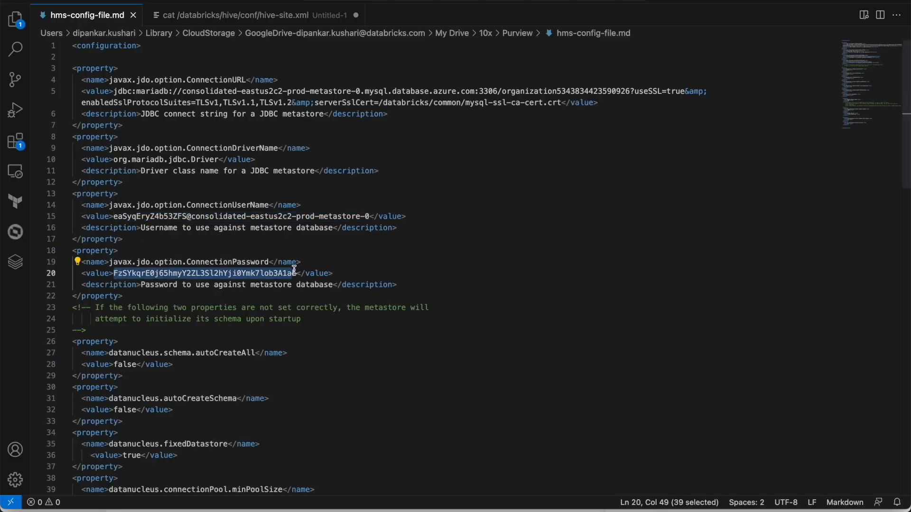
left_click(294, 273)
key("super+Tab")
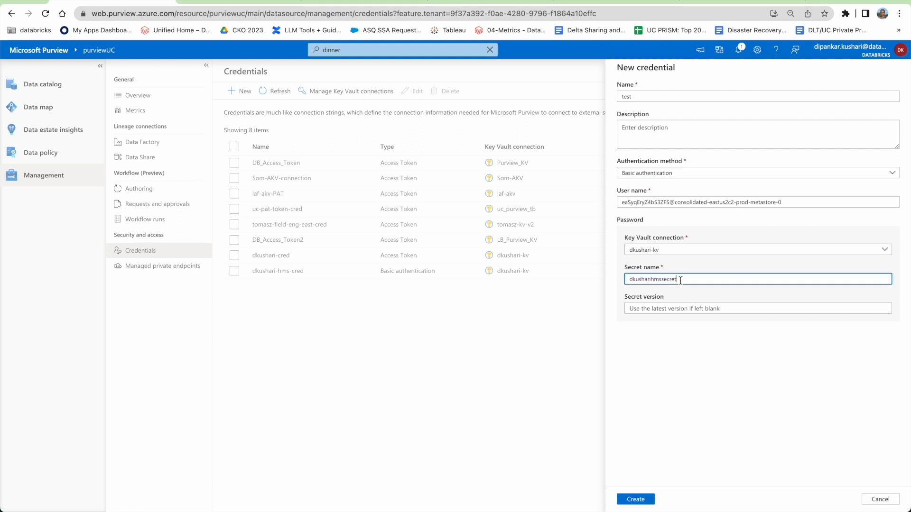
- Cancel the new credential and highlight the Basic authentication type of the existing Hive Metastore credential
left_click(891, 501)
left_click_drag(380, 272, 434, 273)
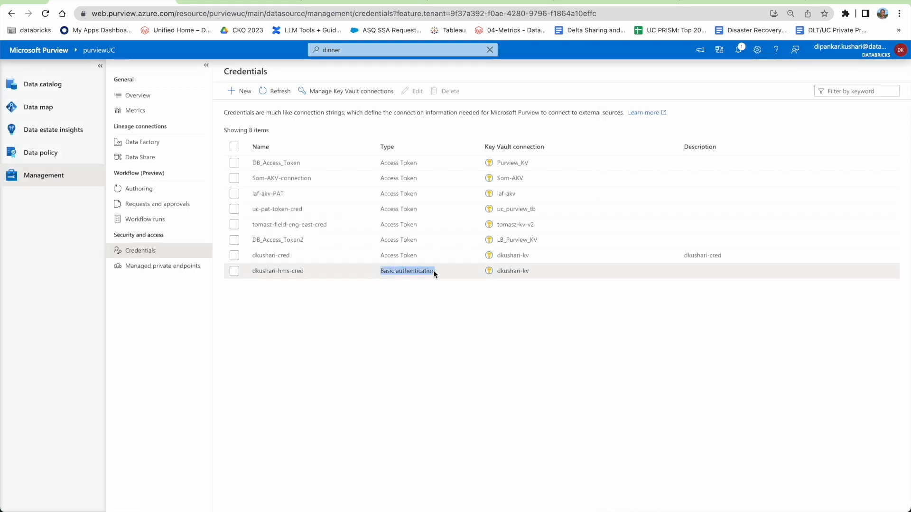
left_click(414, 306)
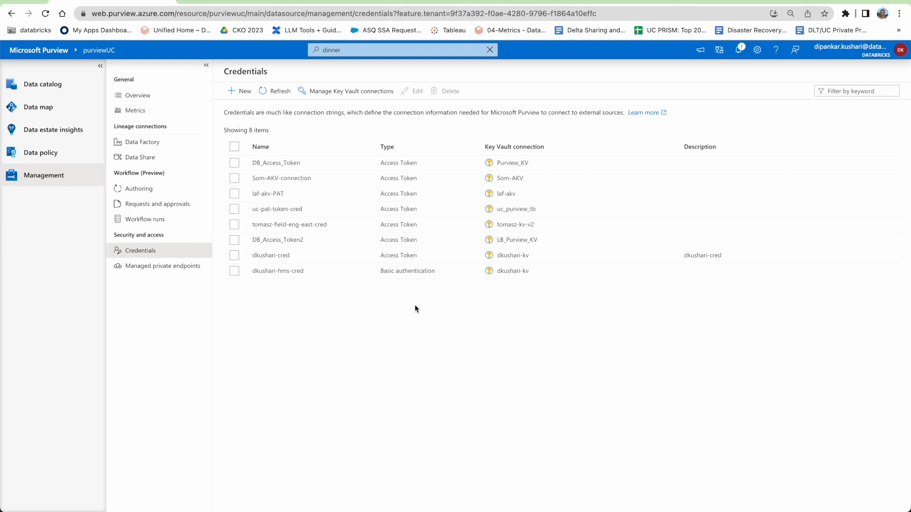
- Open the Hive Metastore source from the data map and open its existing scan for editing
left_click(45, 107)
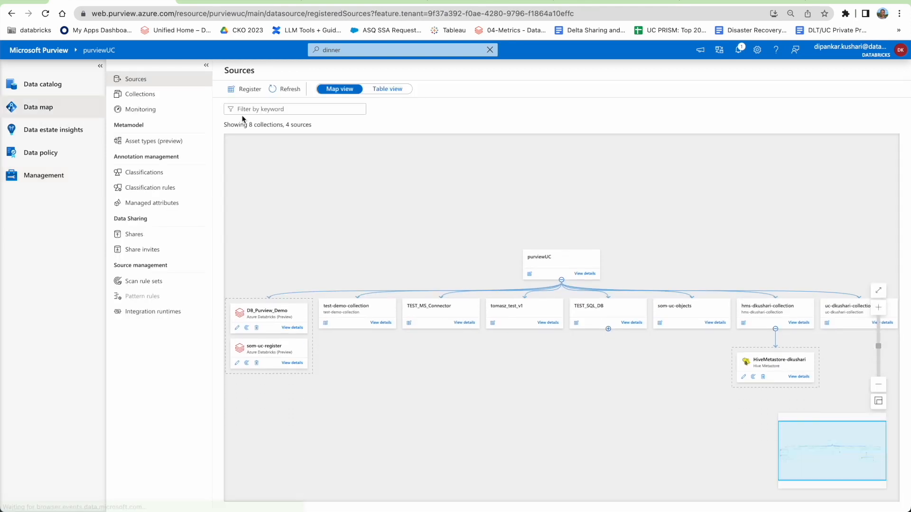
left_click(802, 377)
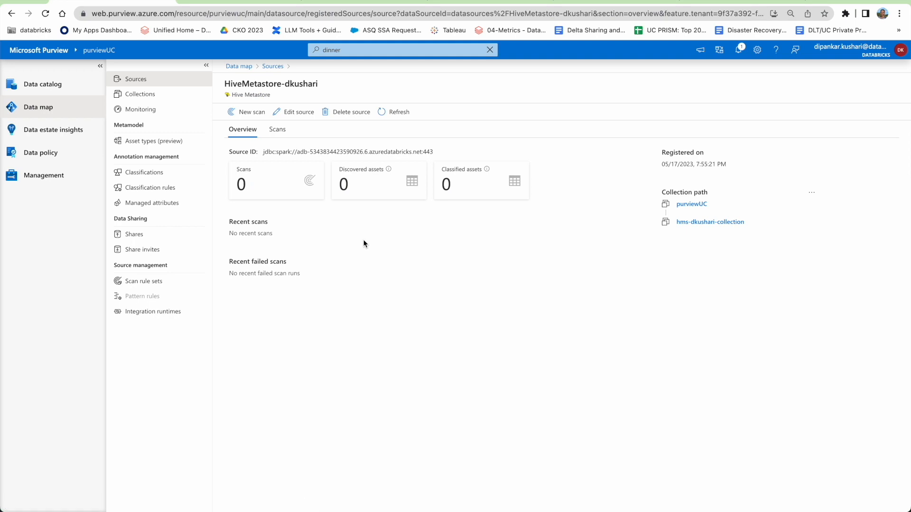
left_click(278, 254)
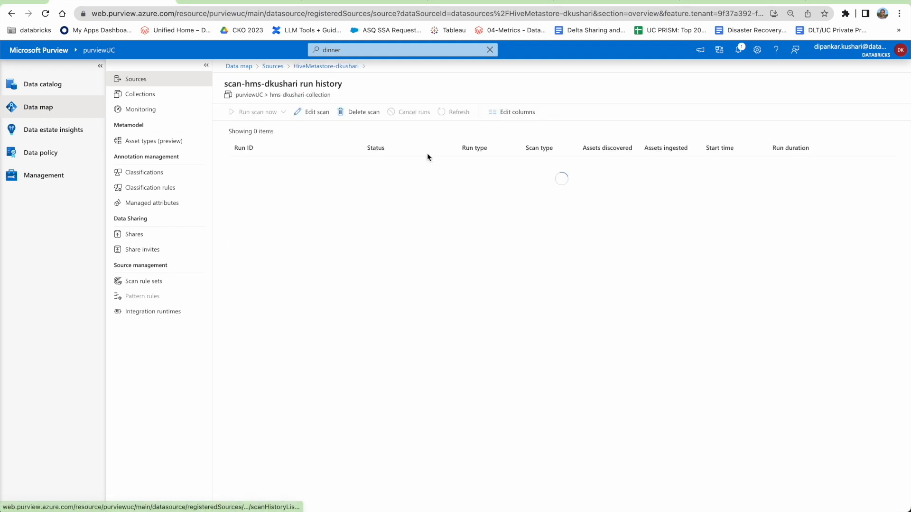
left_click(318, 112)
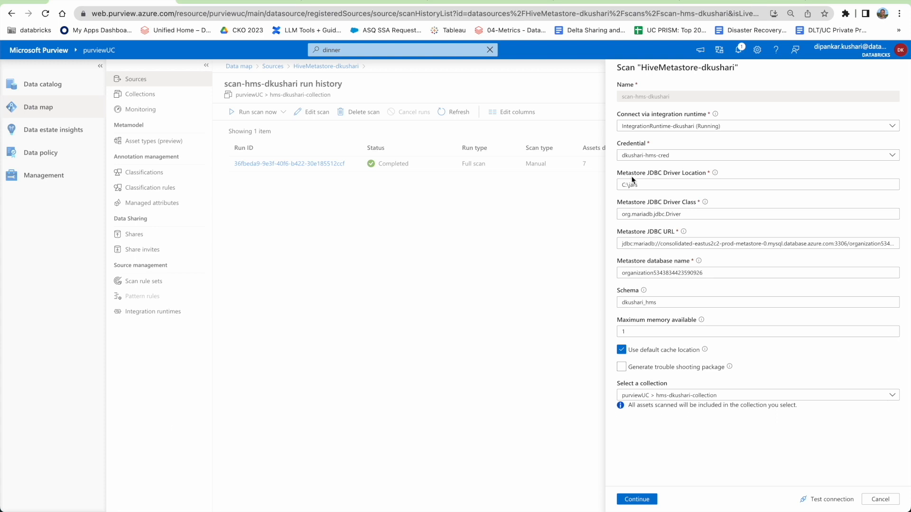
- Switch to the remote integration runtime machine and open the Windows (C:) drive in File Explorer
left_click(910, 264)
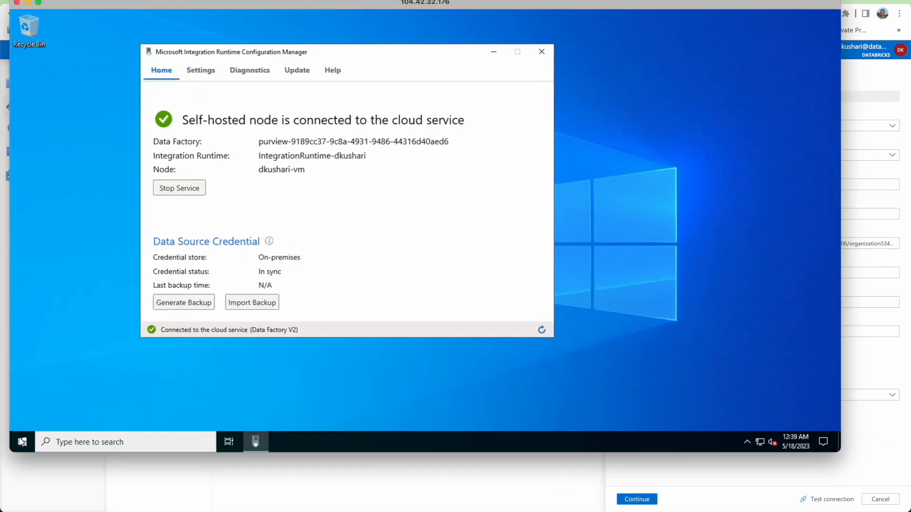
left_click(22, 443)
left_click(319, 257)
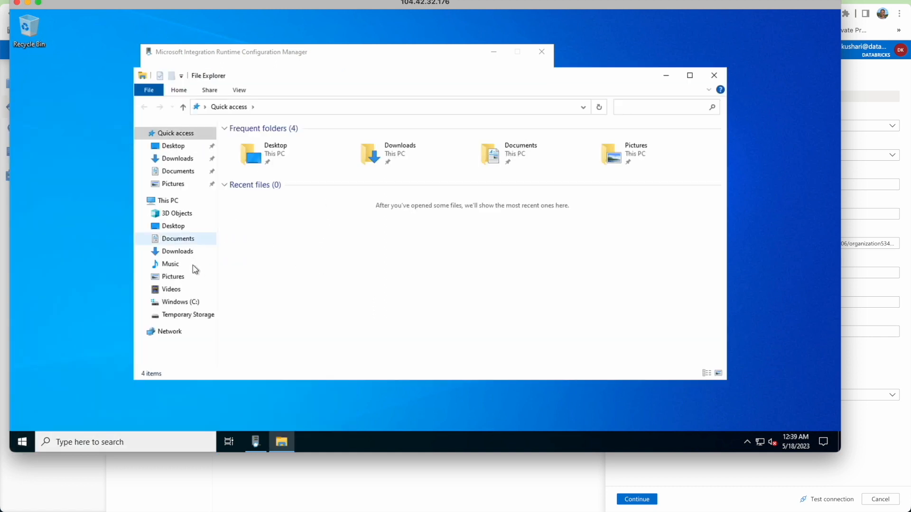
left_click(177, 304)
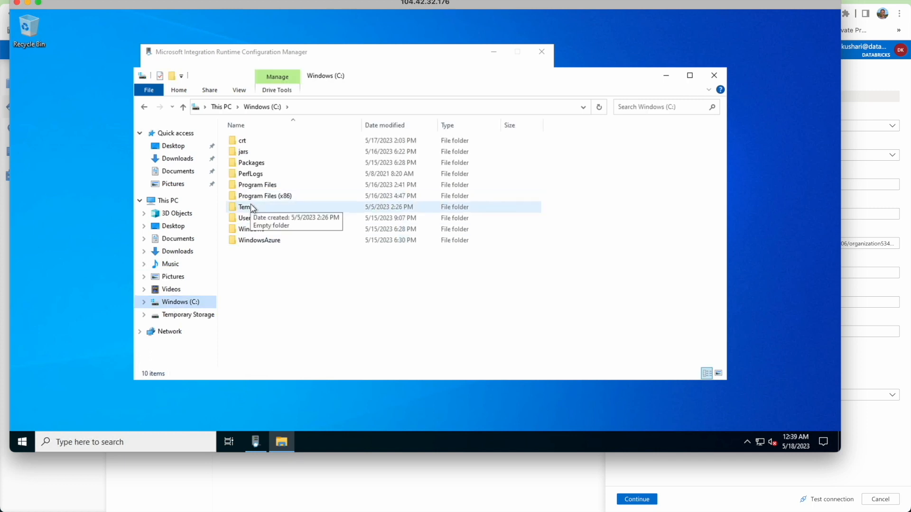
- Look inside Program Files on the runtime machine's C: drive, return to the drive root and open the jars folder
double_click(256, 186)
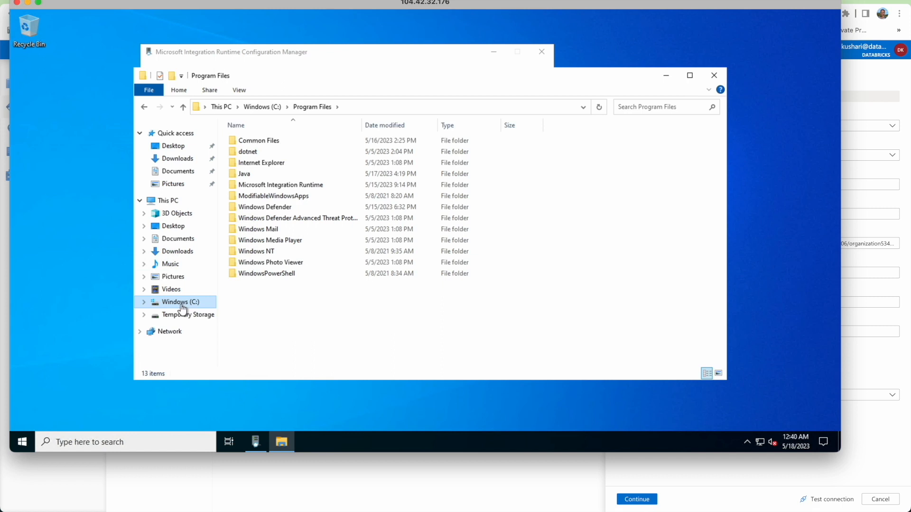
left_click(251, 108)
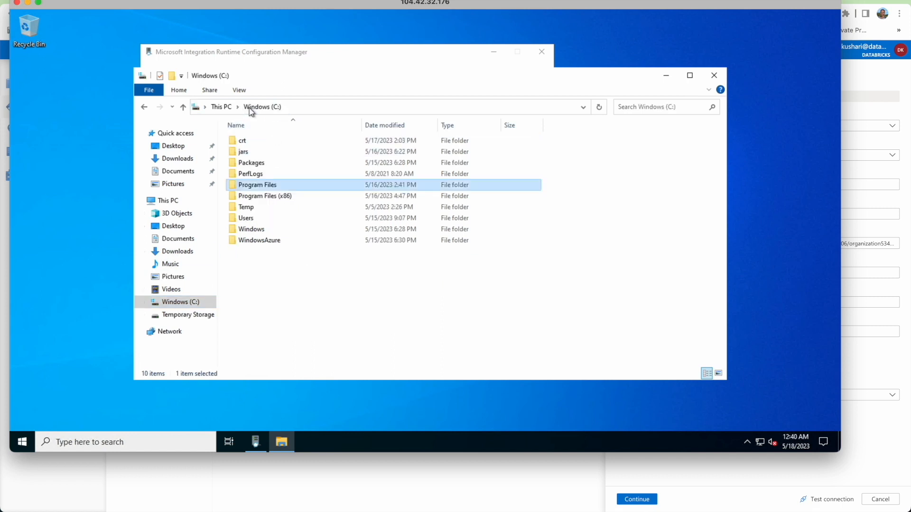
double_click(243, 152)
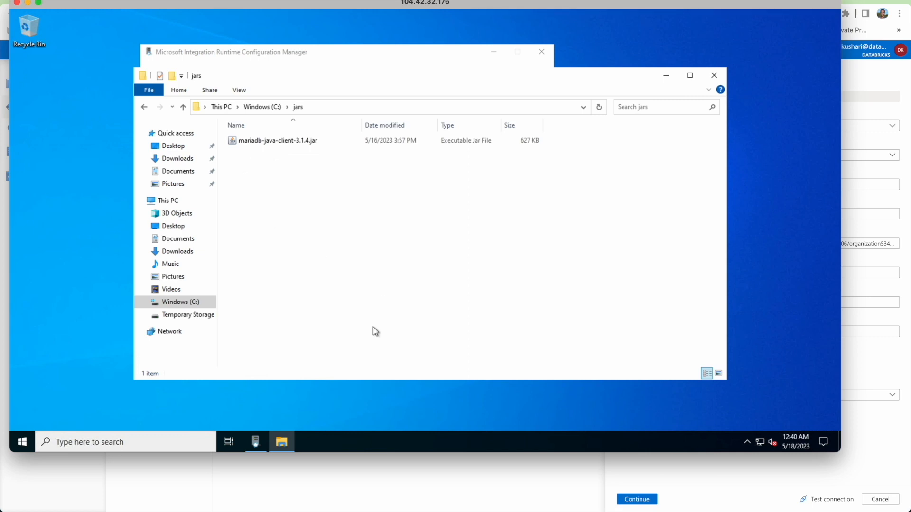
- Highlight the ConnectionDriverName value in hms-config-file.md in the code editor, and highlight the Metastore JDBC Driver Location in the Purview scan
key("super+Tab")
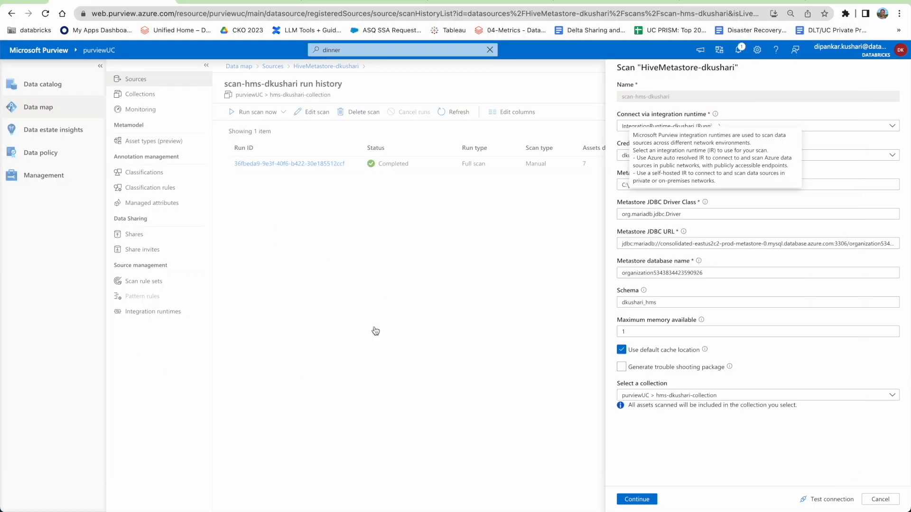
key("super+Tab")
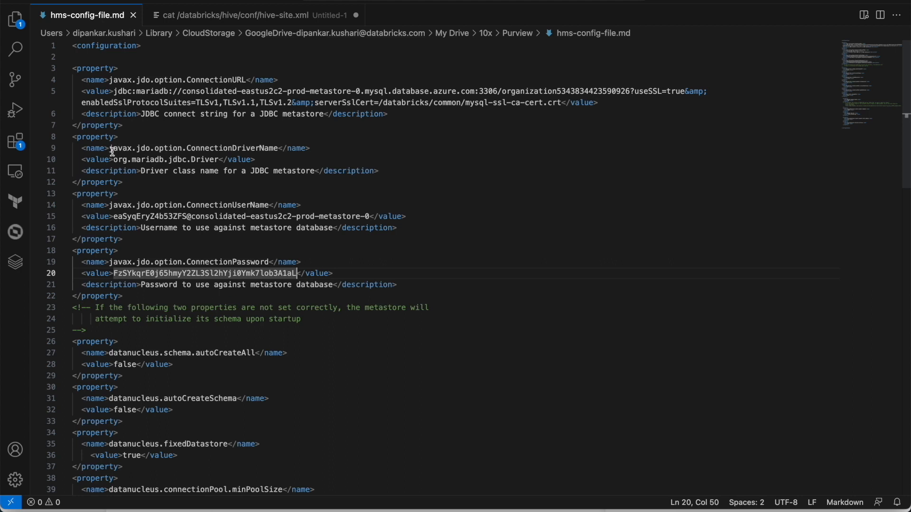
left_click_drag(113, 159, 230, 161)
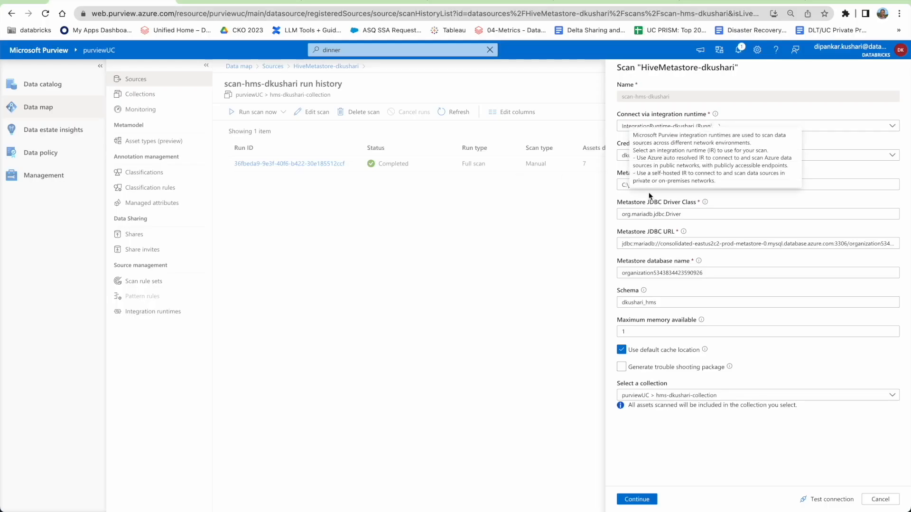
left_click_drag(642, 184, 615, 188)
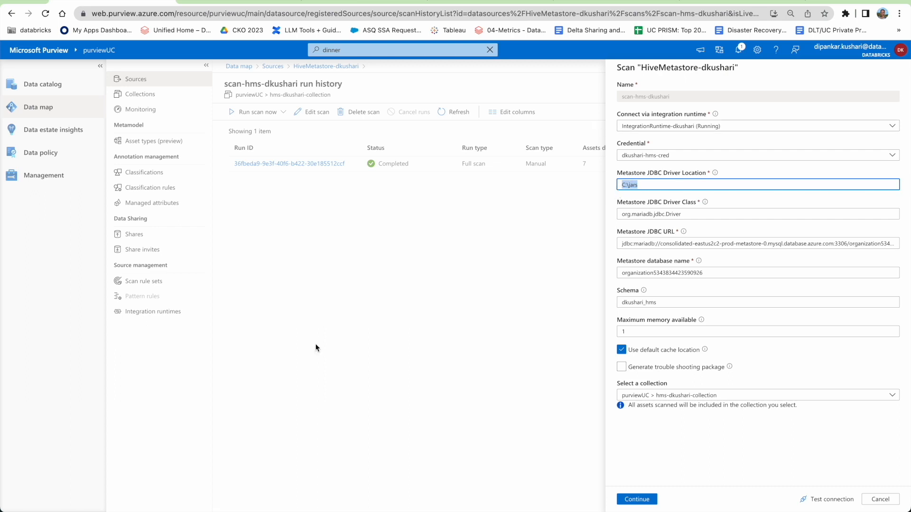
- Switch to the runtime machine, show the jars folder's full path, and return to the scan's Metastore JDBC Driver Location in Purview
key("super+Tab")
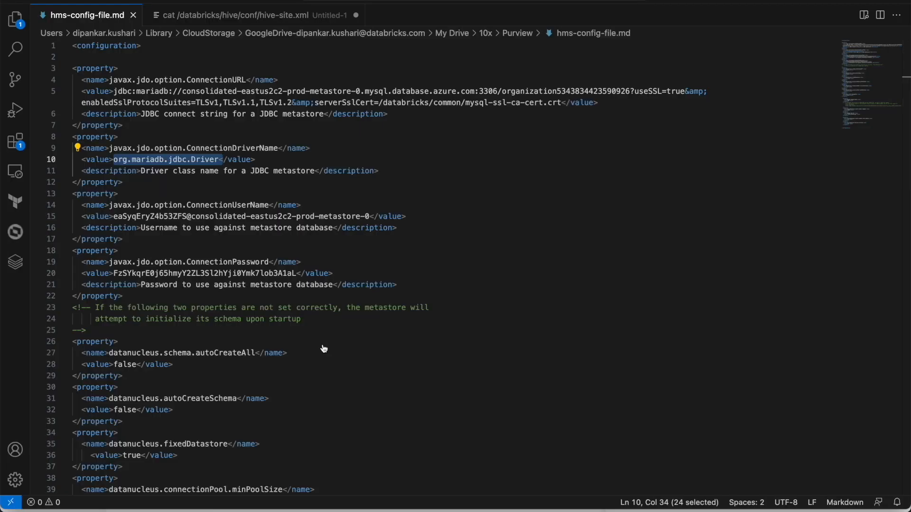
key("super+Tab")
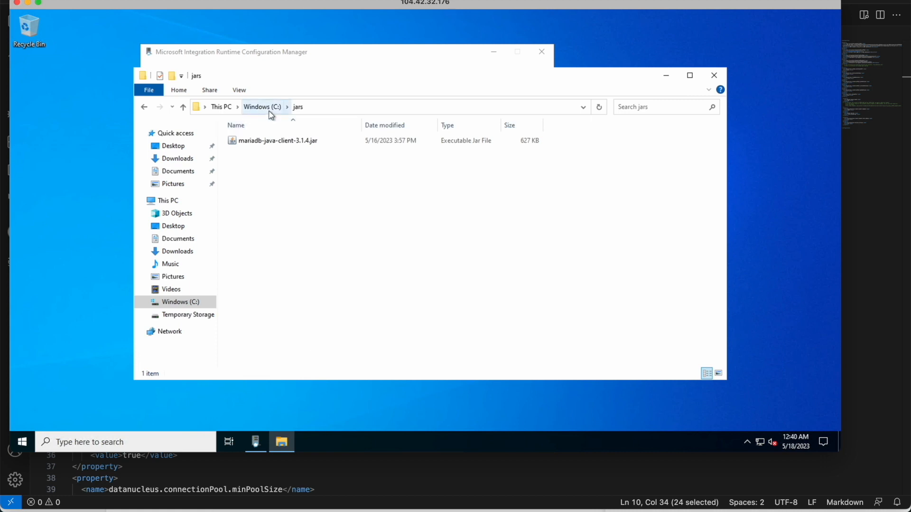
left_click(312, 112)
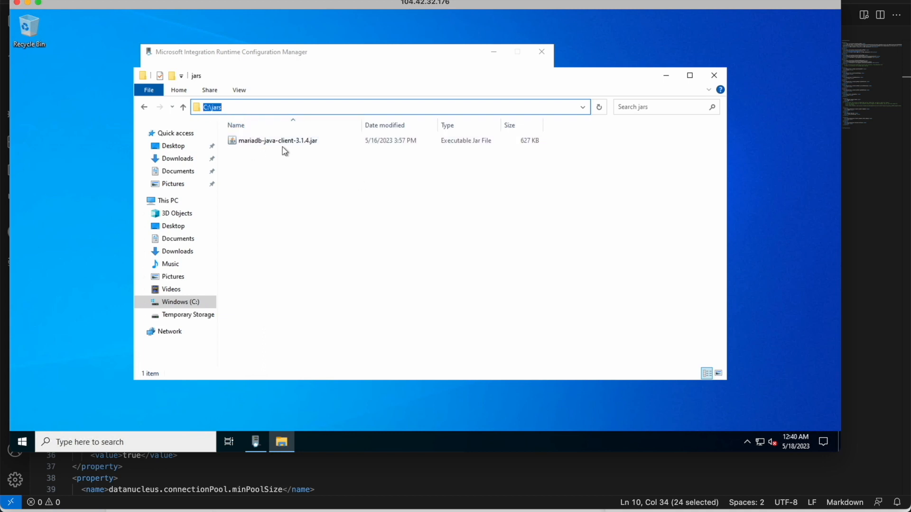
key("super+Tab")
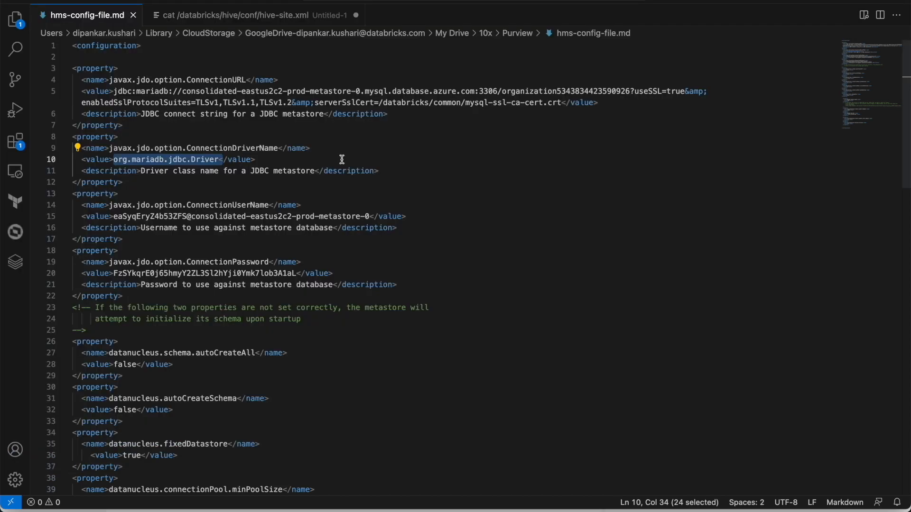
key("super+Tab")
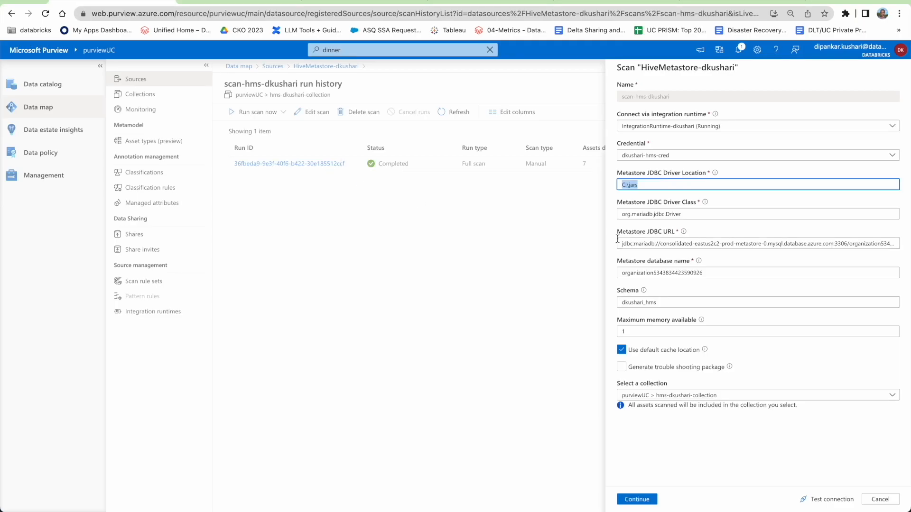
left_click(639, 188)
left_click_drag(617, 174, 706, 175)
left_click(693, 174)
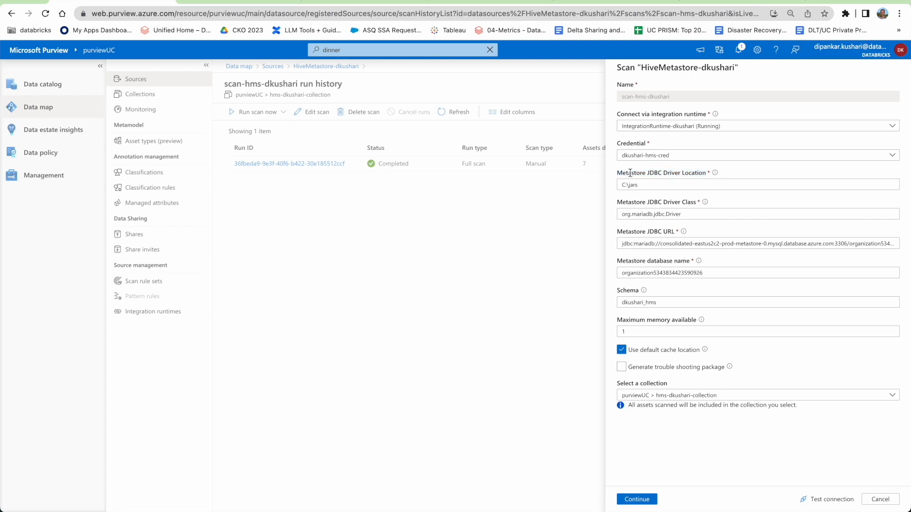
- Highlight the Metastore JDBC Driver Class in the scan and the matching org.mariadb.jdbc.Driver value in hms-config-file.md in the code editor
mouse_move(623, 186)
left_mouse_down()
mouse_move(653, 186)
mouse_move(621, 186)
left_mouse_up()
left_click_drag(693, 216, 619, 212)
key("super+Tab")
left_click_drag(114, 160, 221, 160)
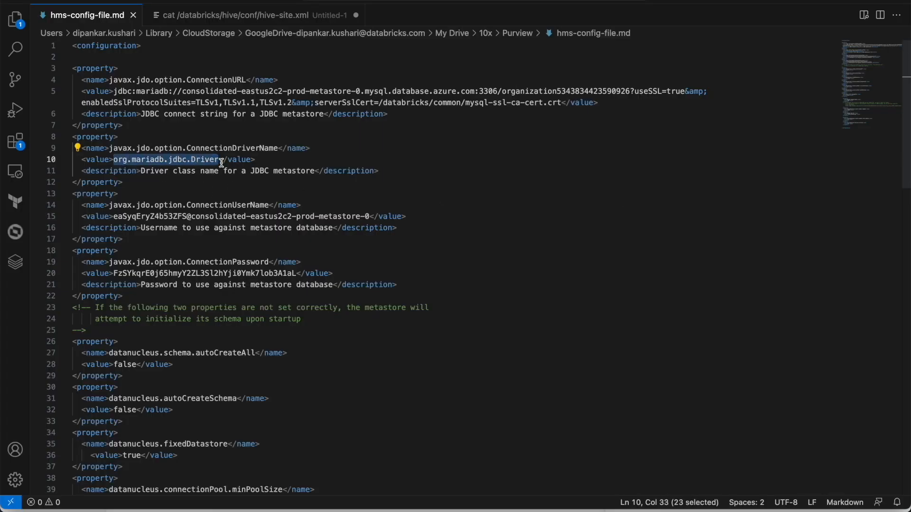
- Check the scan's Metastore JDBC URL in Purview and highlight the second &amp separator of the ConnectionURL value in hms-config-file.md
key("super+Tab")
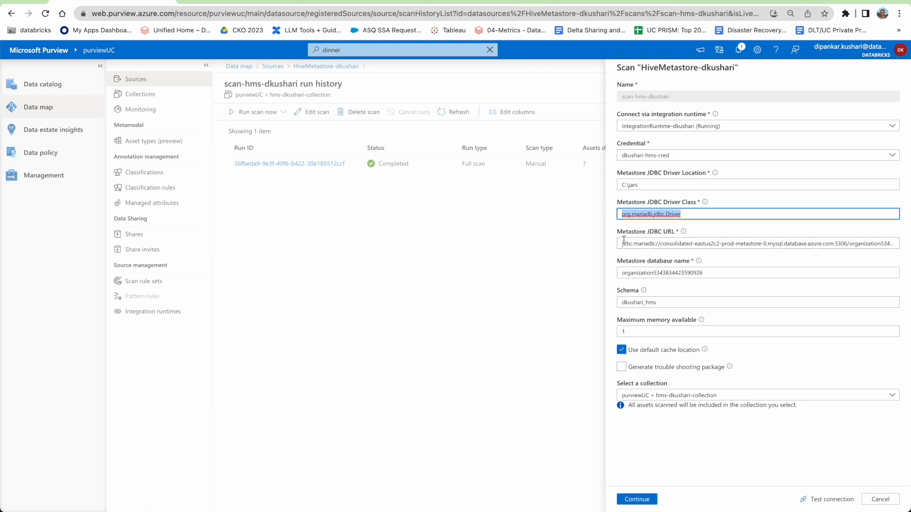
key("super+Tab")
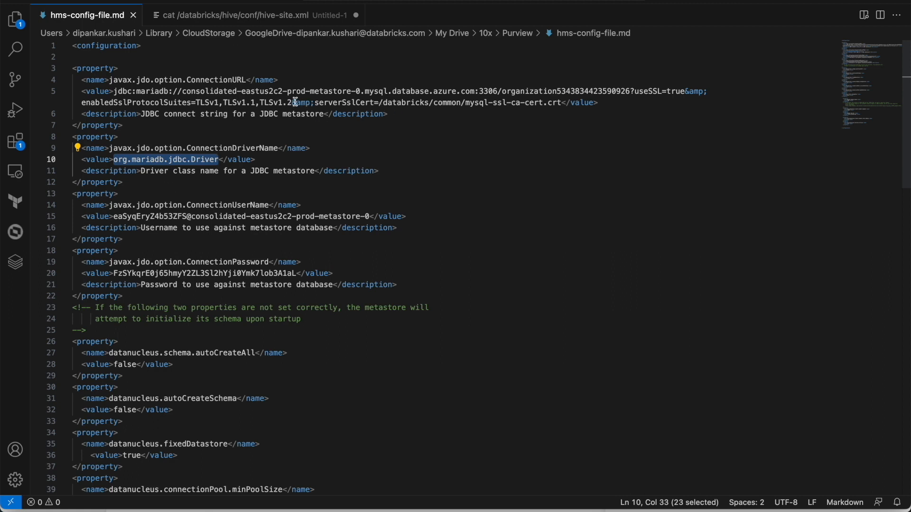
left_click_drag(292, 102, 310, 102)
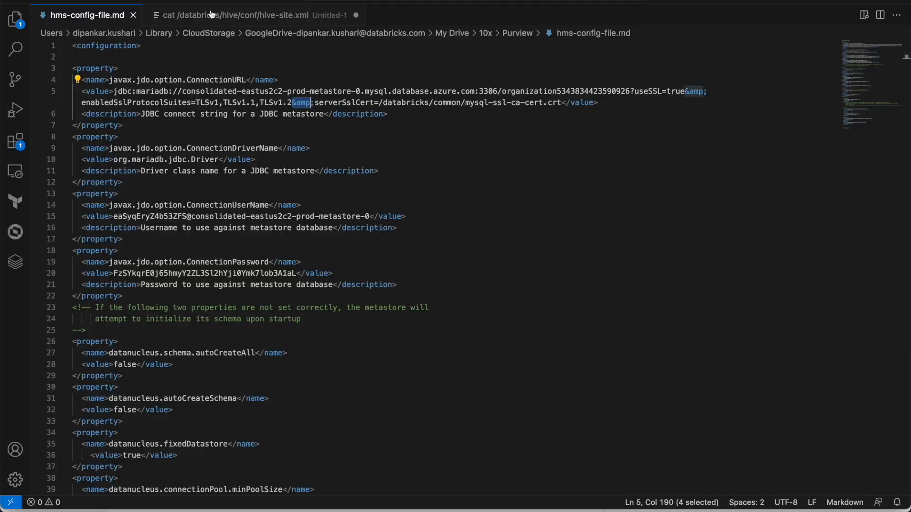
- Copy the scan's Metastore JDBC URL from Purview and paste it over the cat command in the code editor's untitled file
key("super+Tab")
triple_click(694, 243)
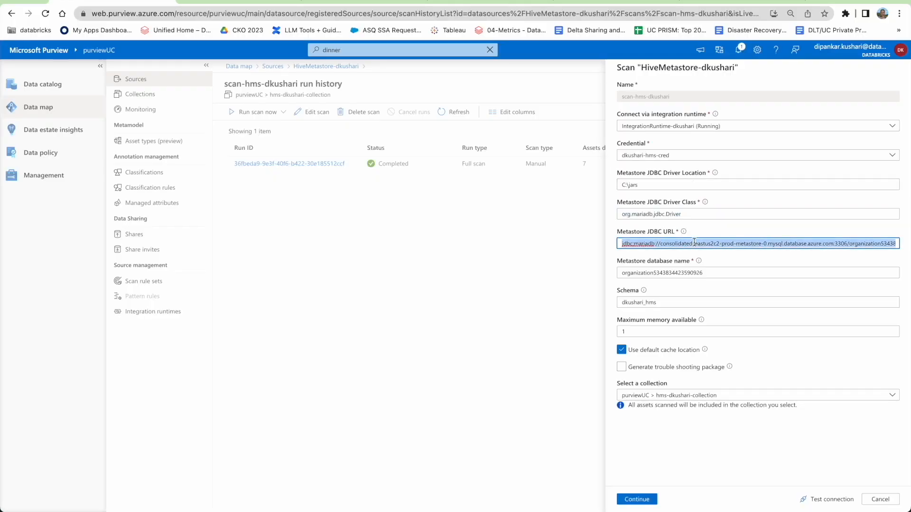
key("super+Tab")
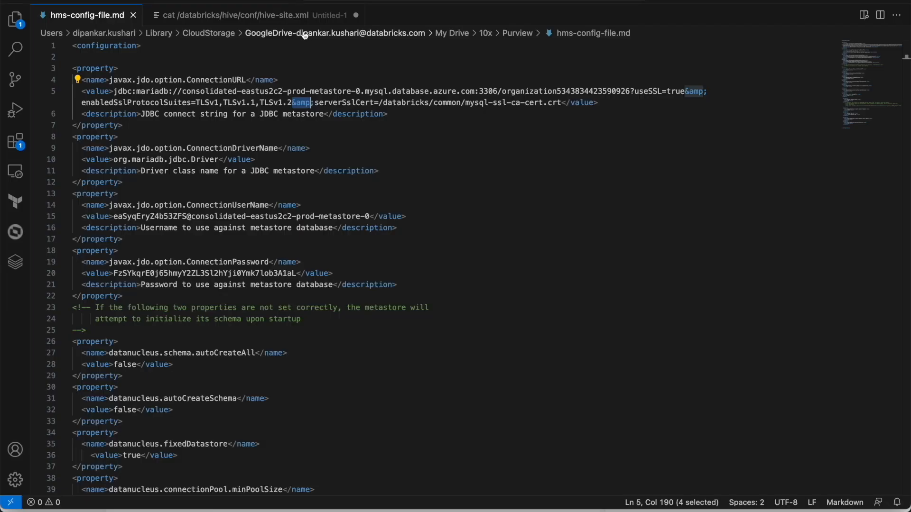
left_click(235, 11)
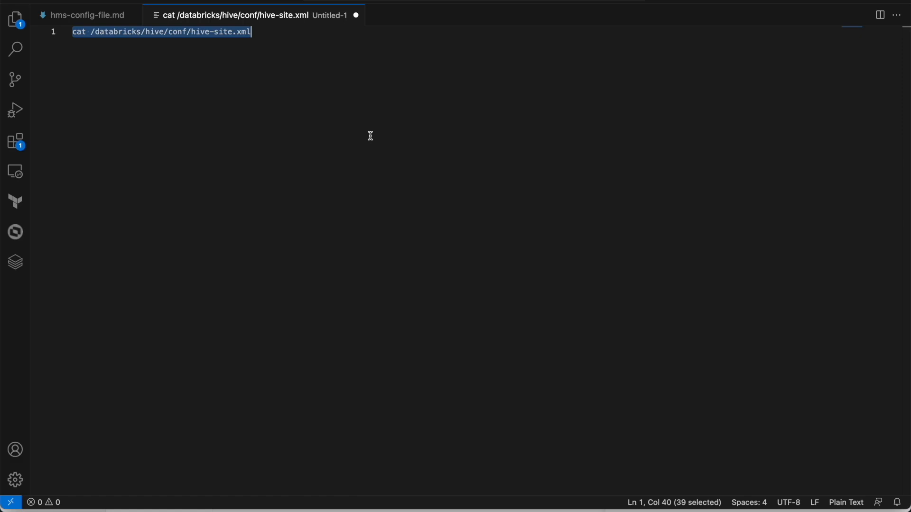
key("super+v")
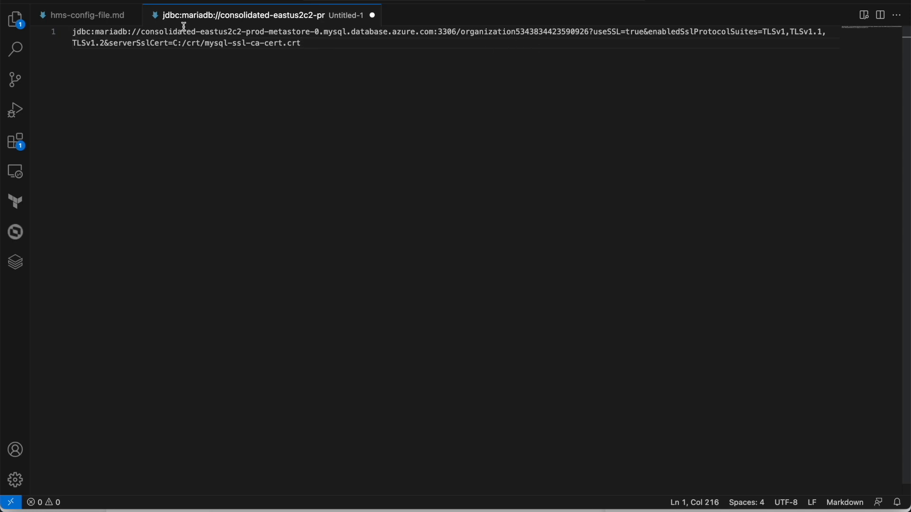
- Compare the pasted URL with hms-config-file.md, highlighting the serverSslCert certificate path in both files
left_click(90, 17)
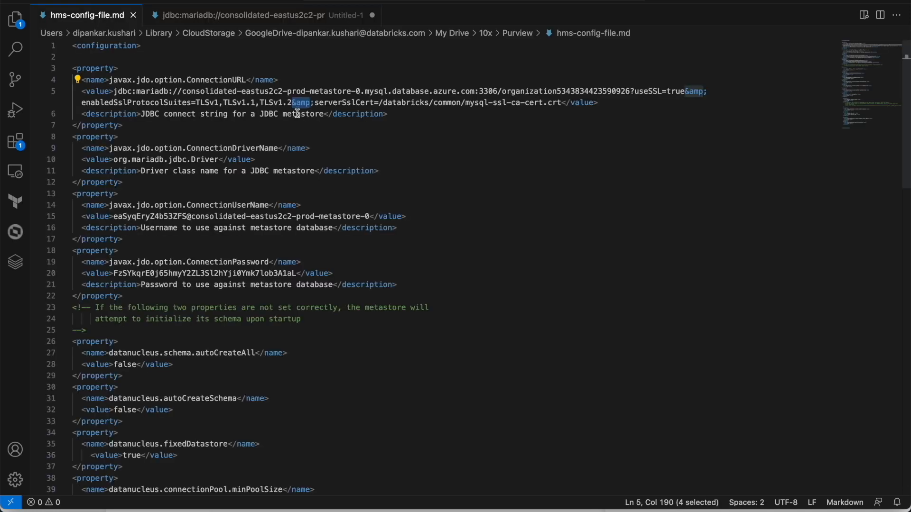
left_click(222, 16)
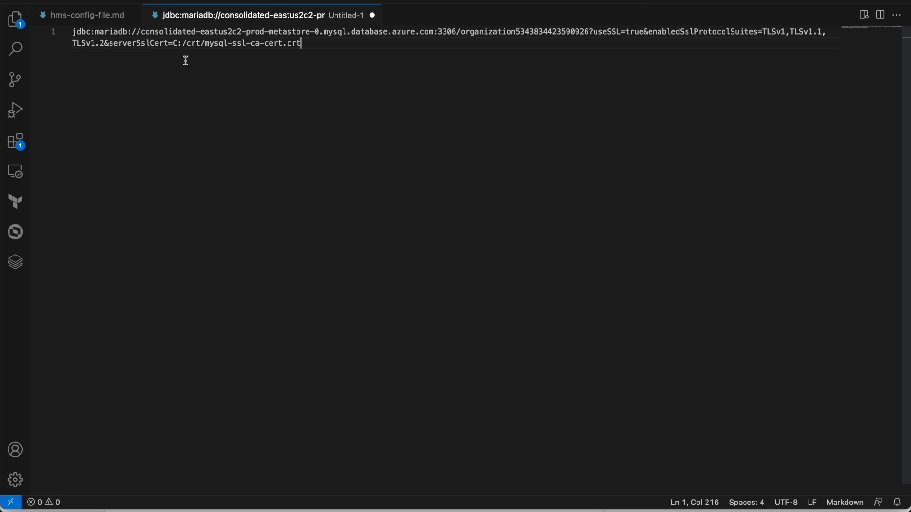
left_click_drag(173, 43, 303, 44)
left_click(67, 19)
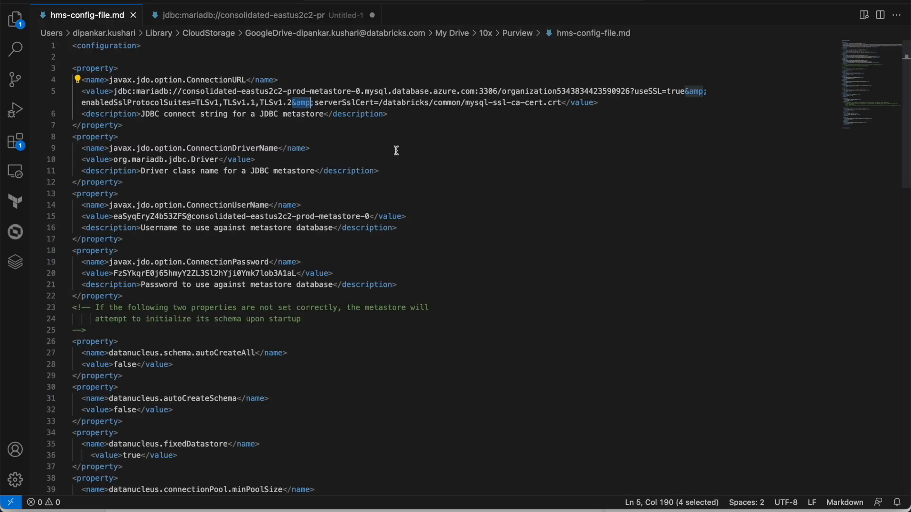
left_click_drag(379, 103, 567, 104)
left_click(321, 19)
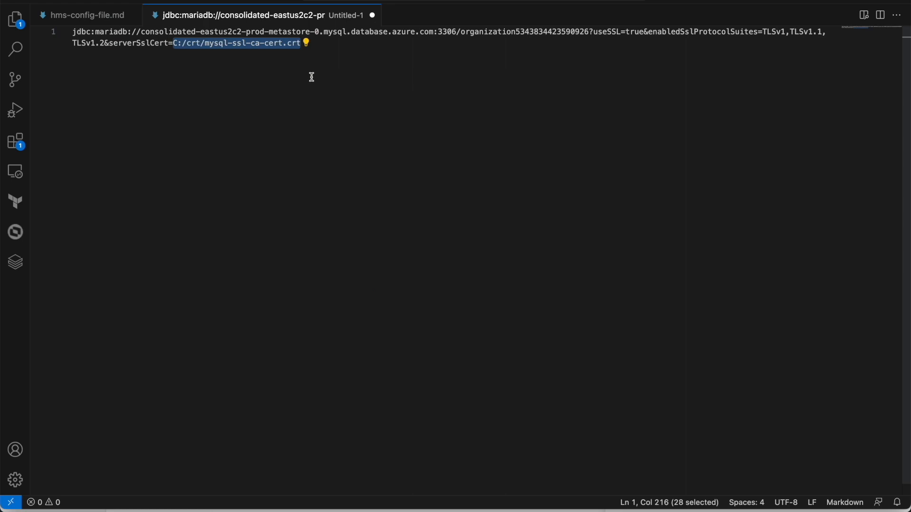
- Highlight C:/crt/mysql-ssl-ca-cert.crt in the pasted URL, then the forward slash following the crt folder name
left_click(177, 45)
left_click_drag(173, 44, 301, 44)
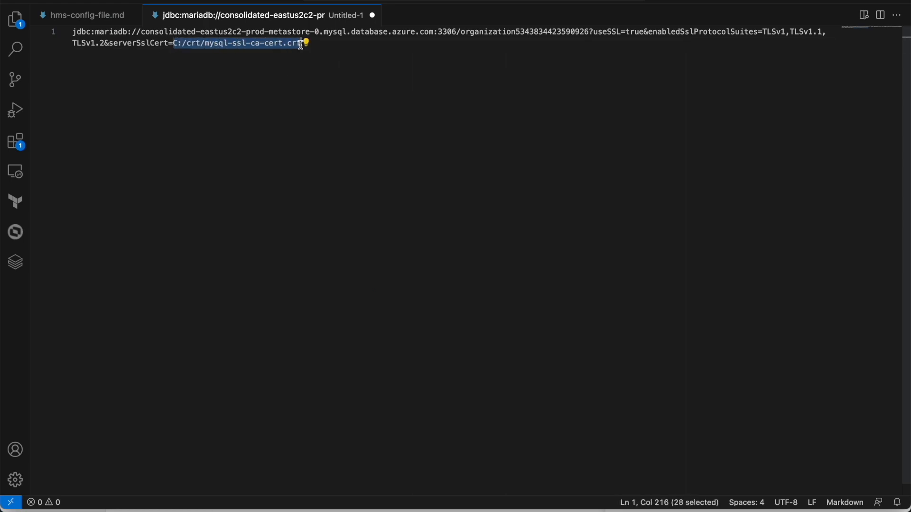
left_click(179, 44)
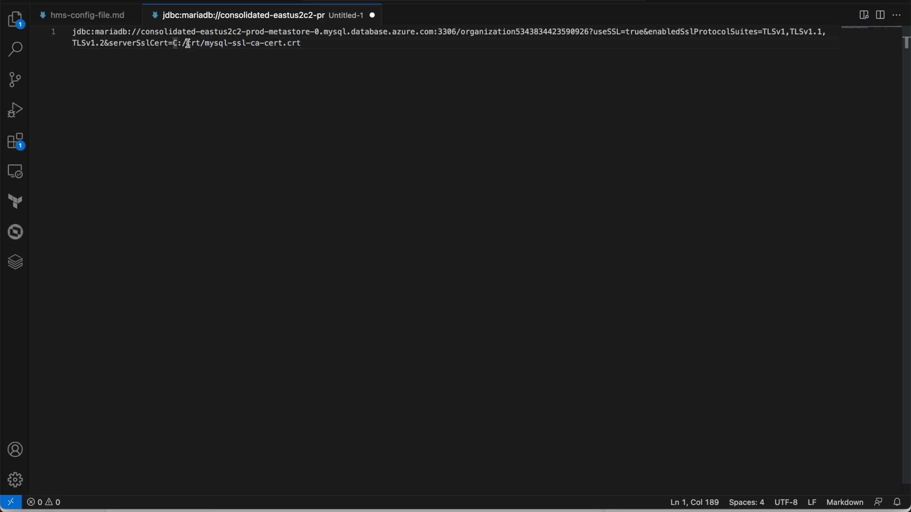
left_click_drag(182, 44, 206, 43)
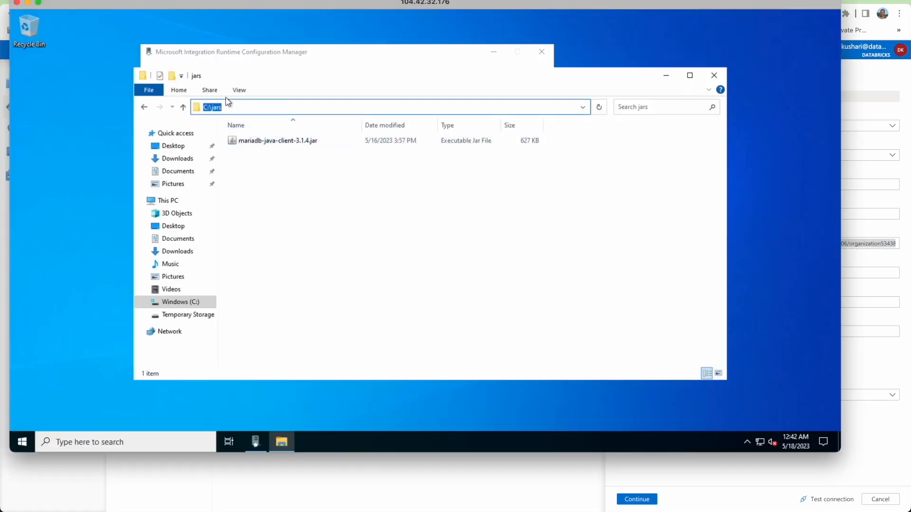
- Open the crt folder on the runtime machine's C: drive and show its full path
left_click(178, 90)
left_click(301, 187)
left_click(182, 301)
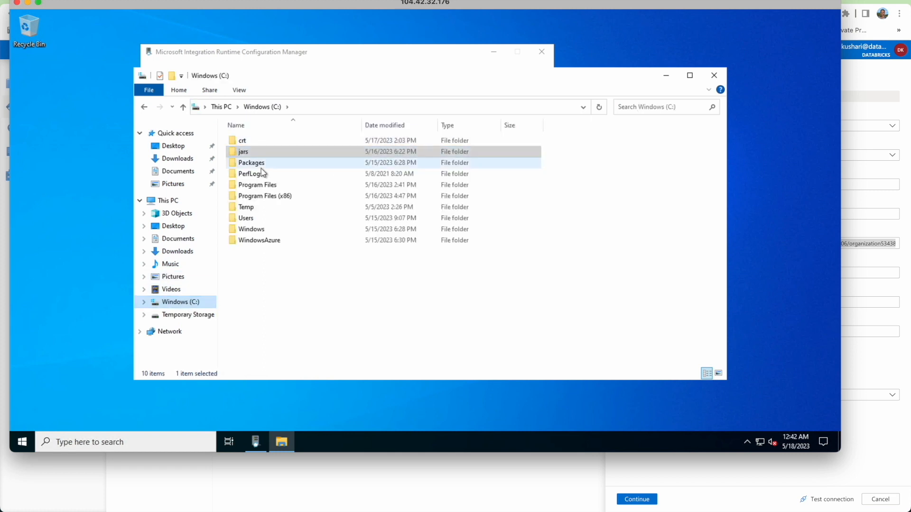
double_click(247, 140)
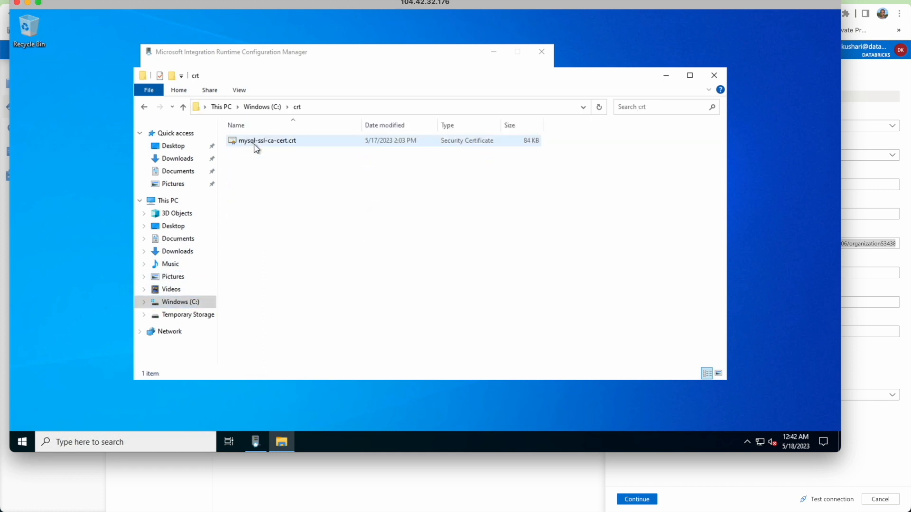
left_click(313, 113)
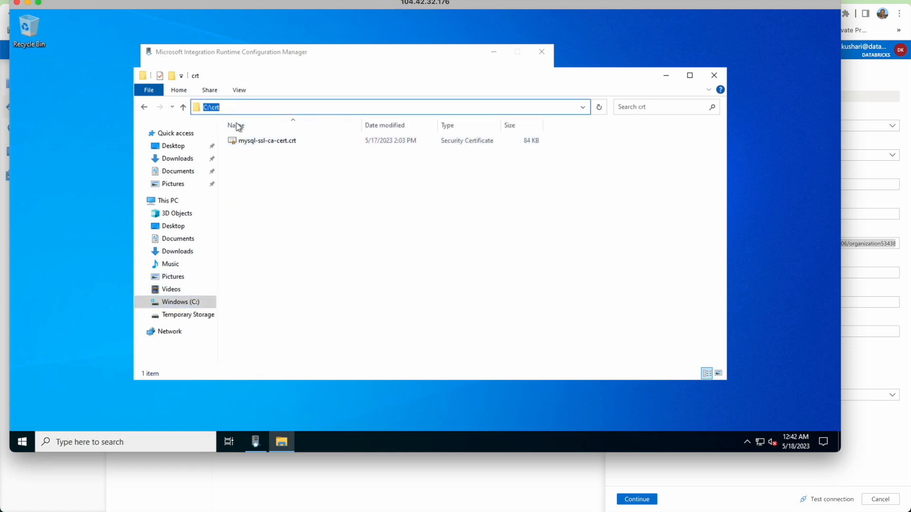
- Compare the pasted URL's certificate path with the Purview scan and the runtime machine's crt folder, and return to the code editor
key("super+Tab")
key("super+Tab")
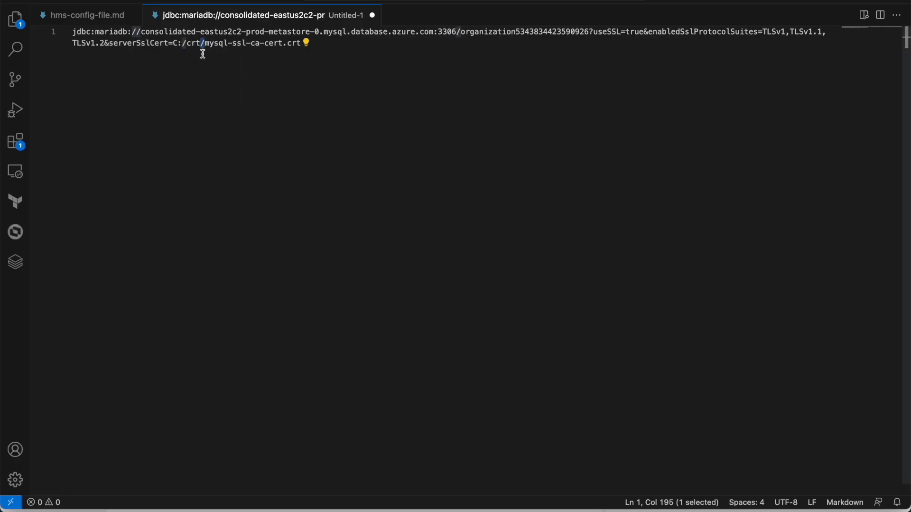
key("super+Tab")
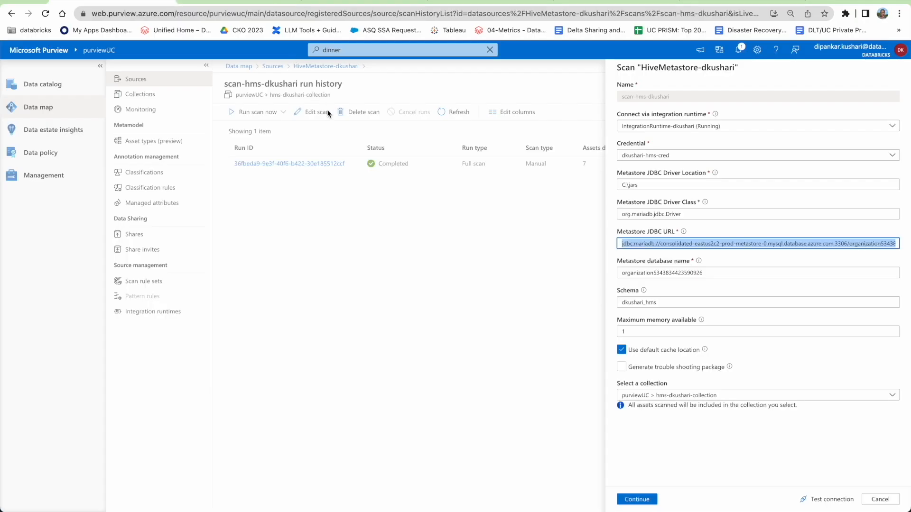
key("super+Tab")
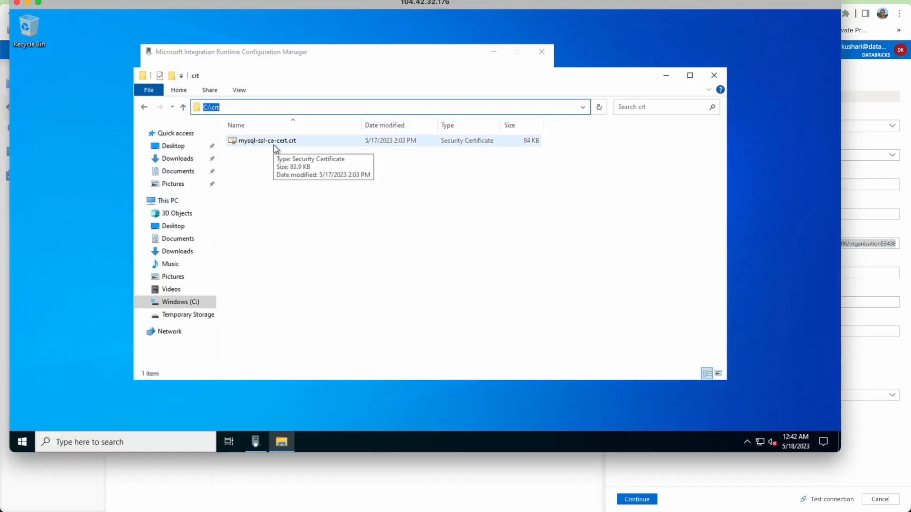
key("super+Tab")
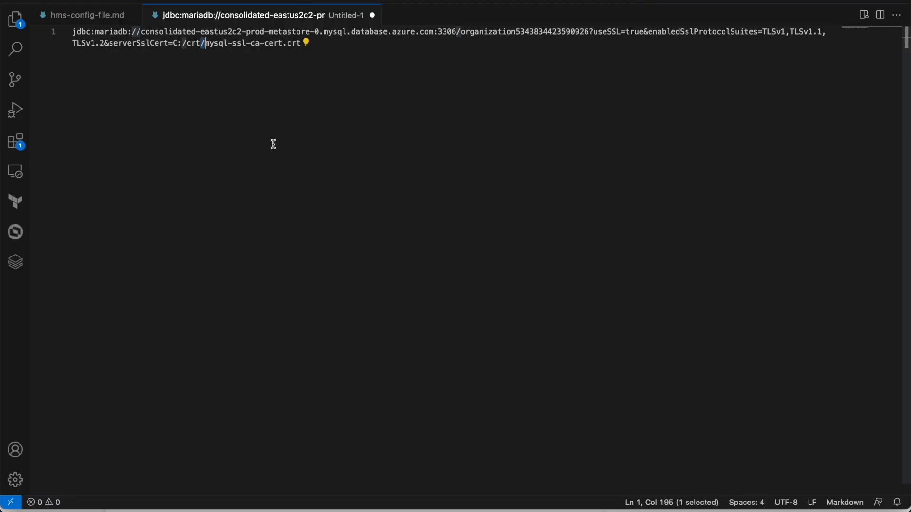
- Compare the scan's metastore database name with hms-config-file.md, highlighting the organization database name in its ConnectionURL, and return to Purview
key("super+Tab")
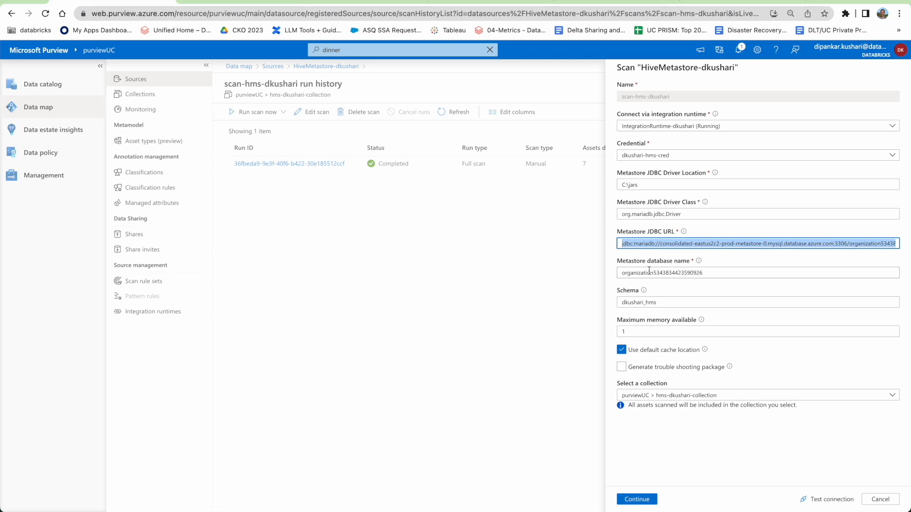
key("super+Tab")
key("super+Tab")
key("super+Tab")
left_click(89, 18)
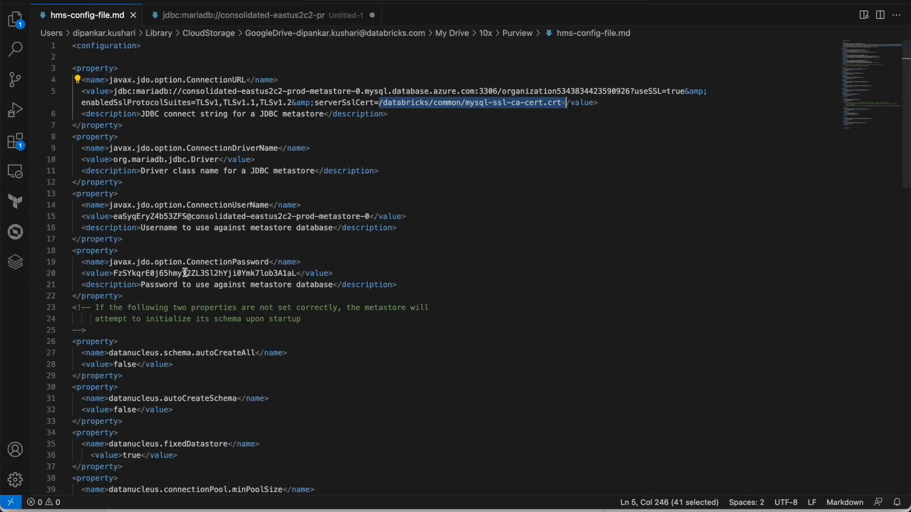
left_click_drag(504, 87, 629, 87)
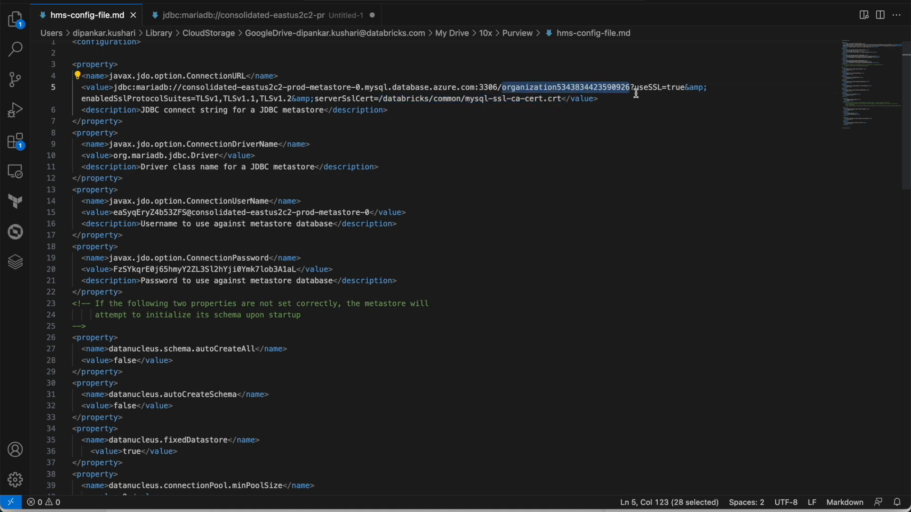
key("super+Tab")
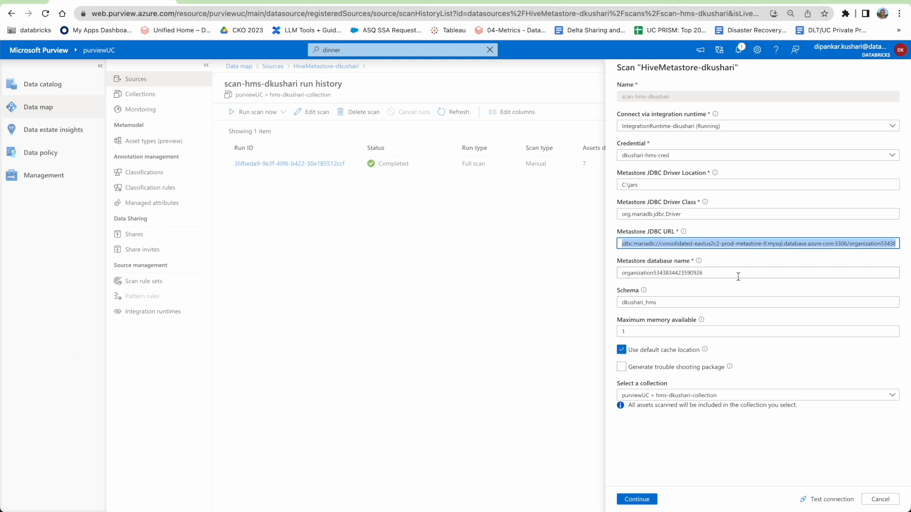
- Check the scan's schema name against Databricks Data Explorer in a duplicated workspace page, expanding hive_metastore and its dkushari_hms schema
left_click(657, 302)
left_click(583, 1)
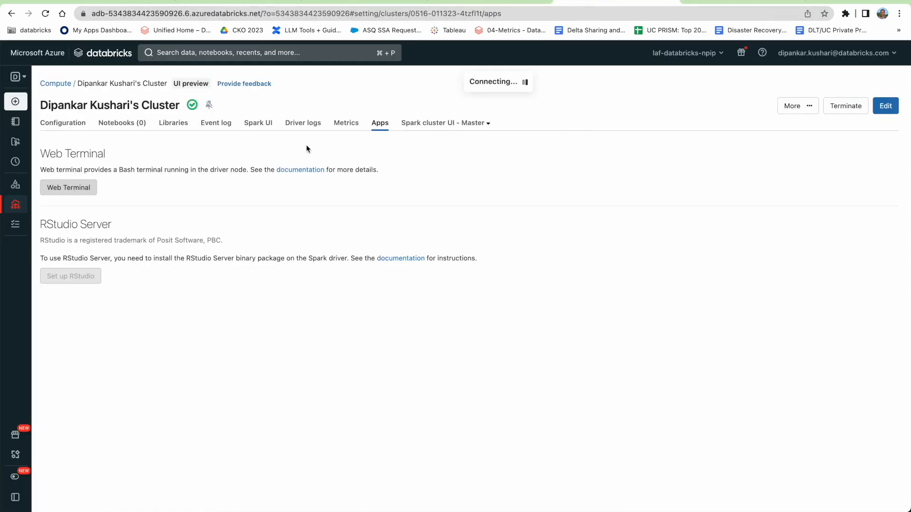
right_click(586, 2)
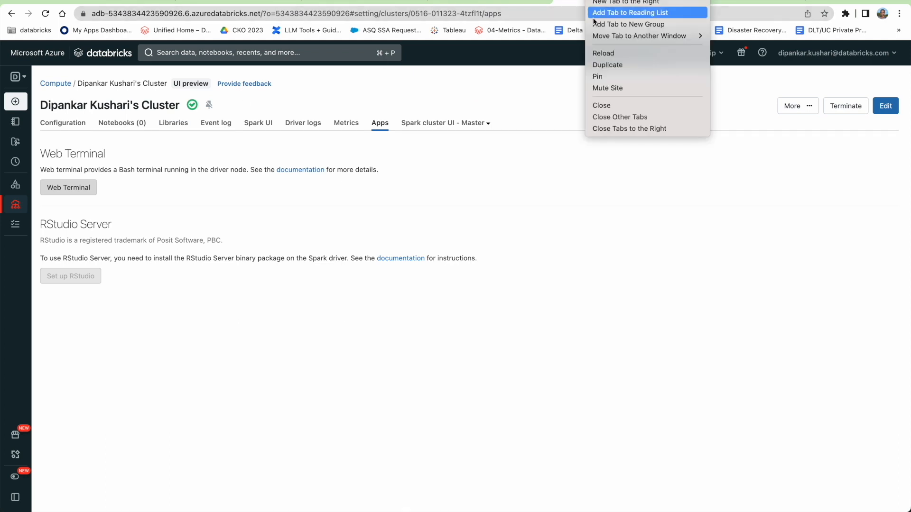
left_click(612, 63)
left_click(53, 190)
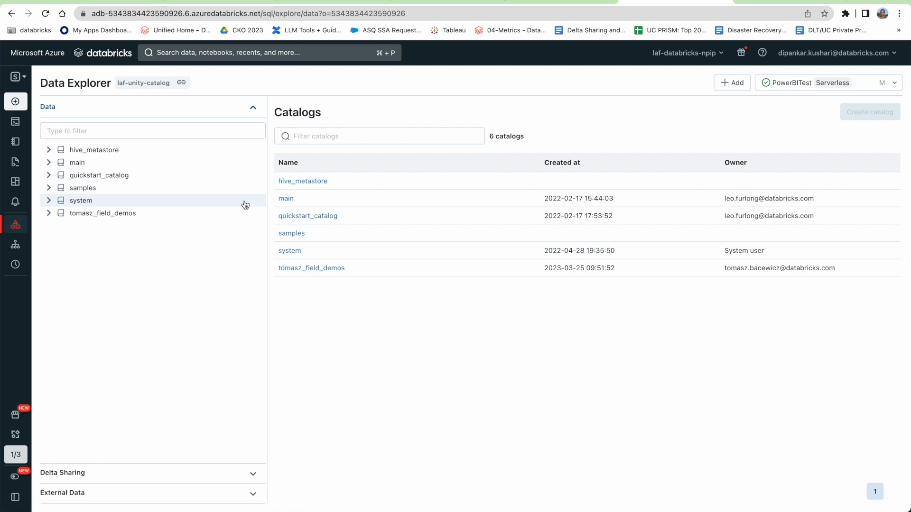
left_click(47, 150)
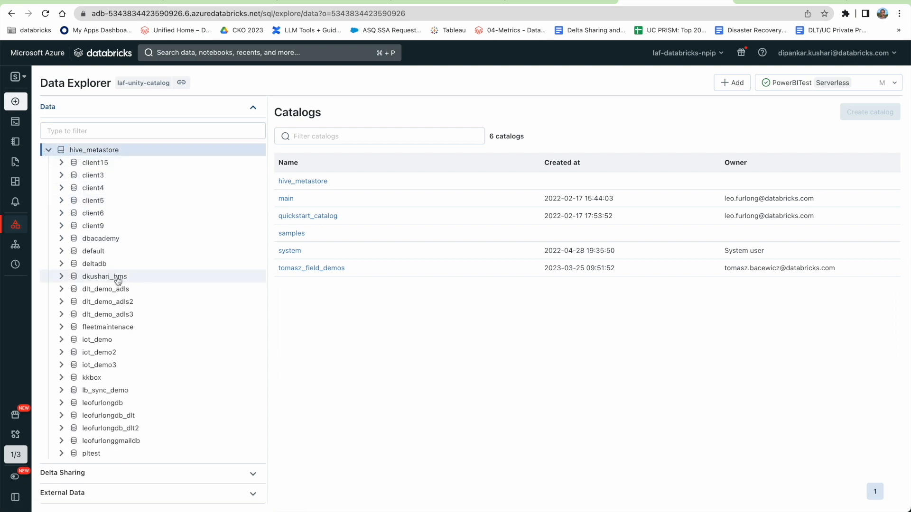
left_click(62, 278)
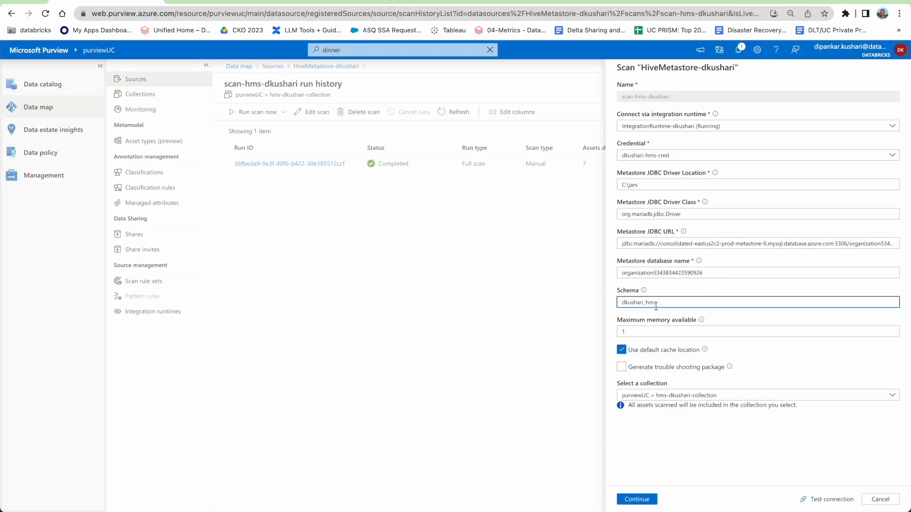
- Check the Purview scan's maximum memory and collection settings, and test the Hive Metastore connection
left_click(636, 332)
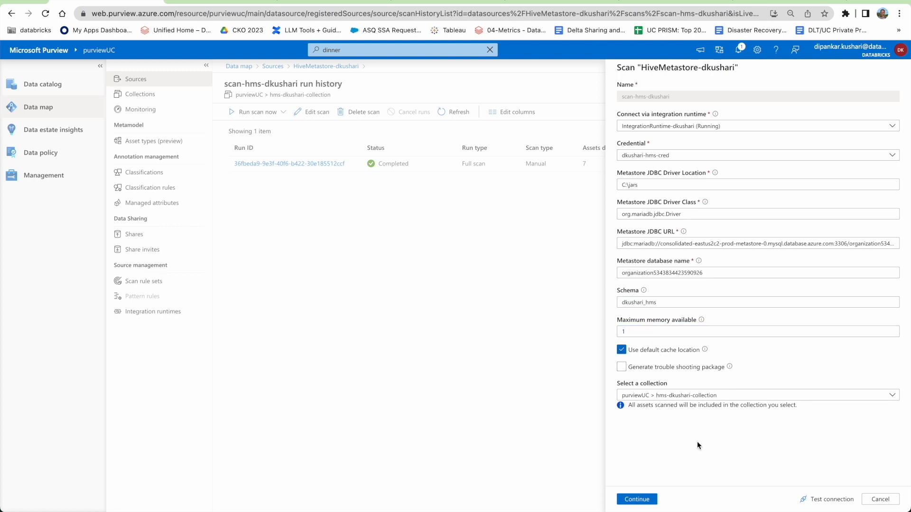
left_click(685, 401)
left_click(685, 401)
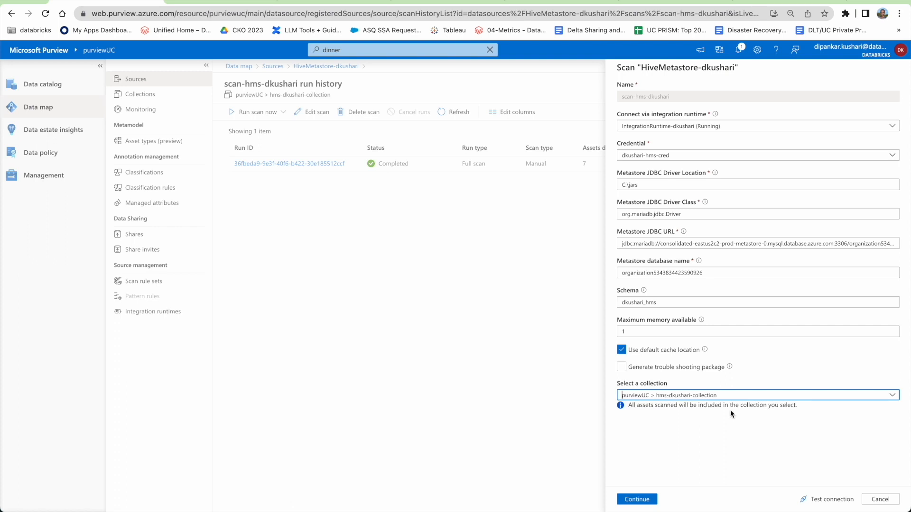
left_click(827, 500)
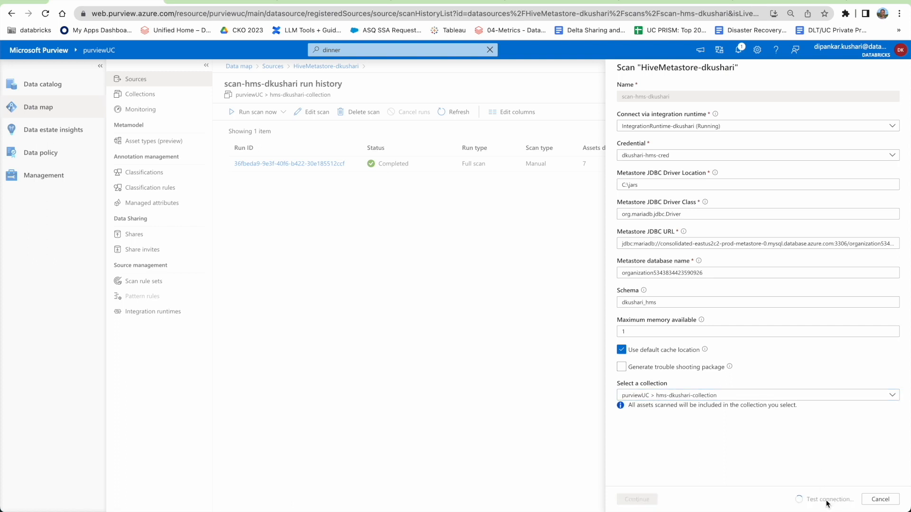
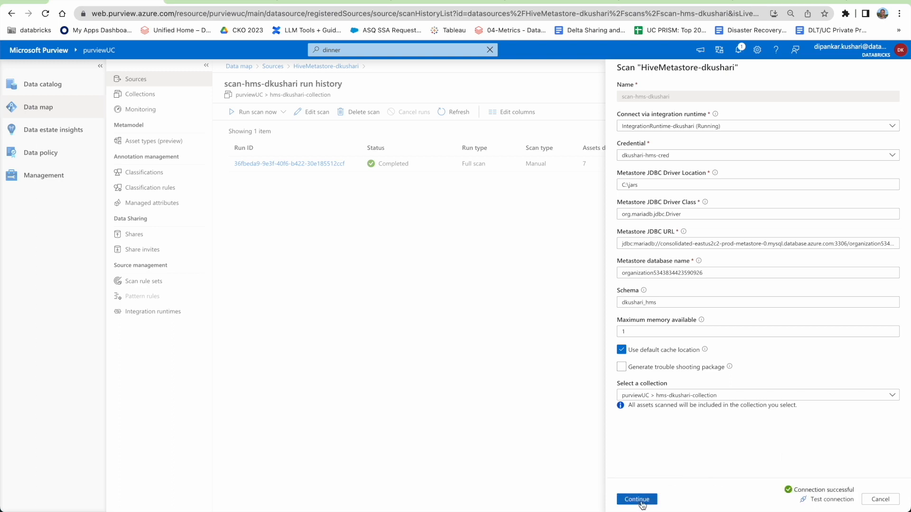
- Set the scan trigger to Once, proceed to the scan review, and cancel without saving or running
left_click(636, 499)
left_click(621, 122)
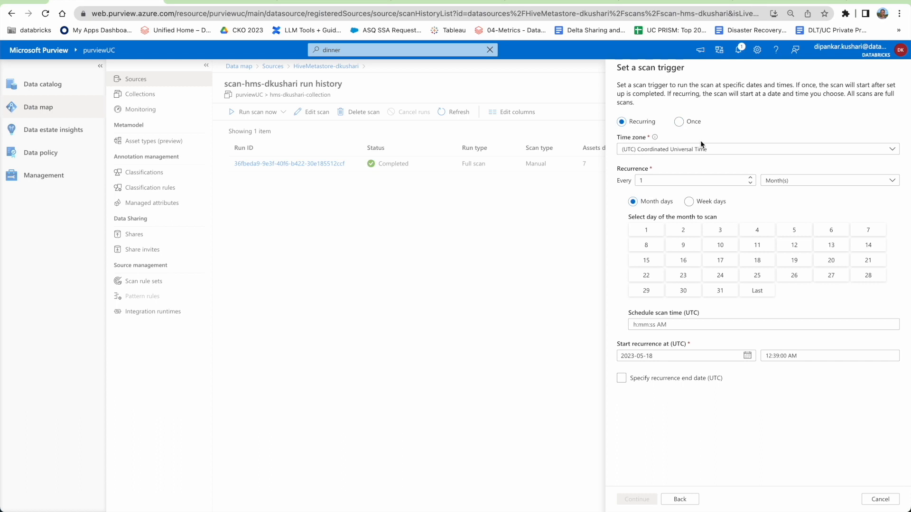
left_click(679, 121)
left_click(637, 501)
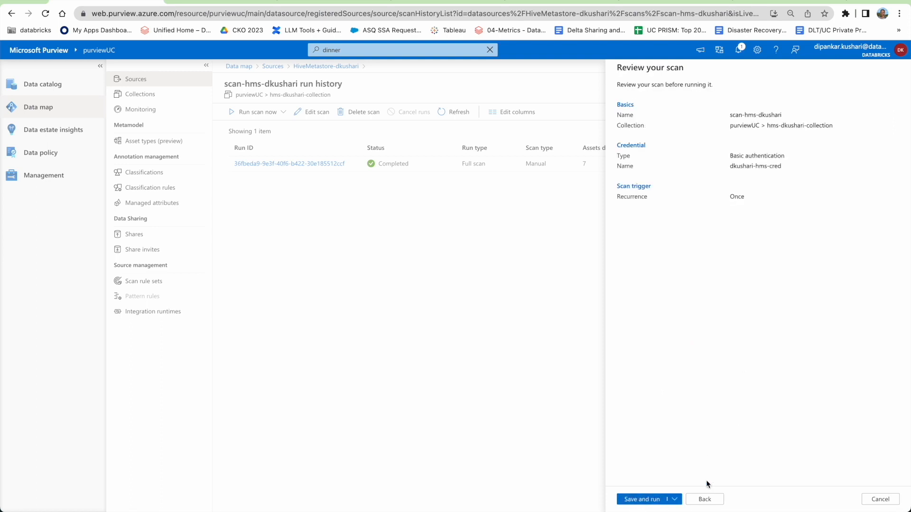
left_click(871, 503)
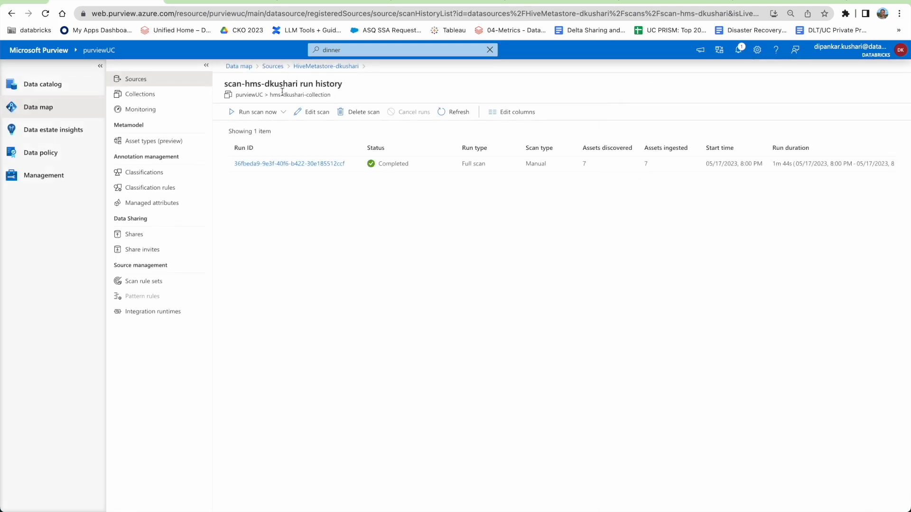
- Examine the HiveMetastore-dkushari source overview, the run details of scan-hms-dkushari and its scan configuration, leaving everything unedited
left_click(324, 66)
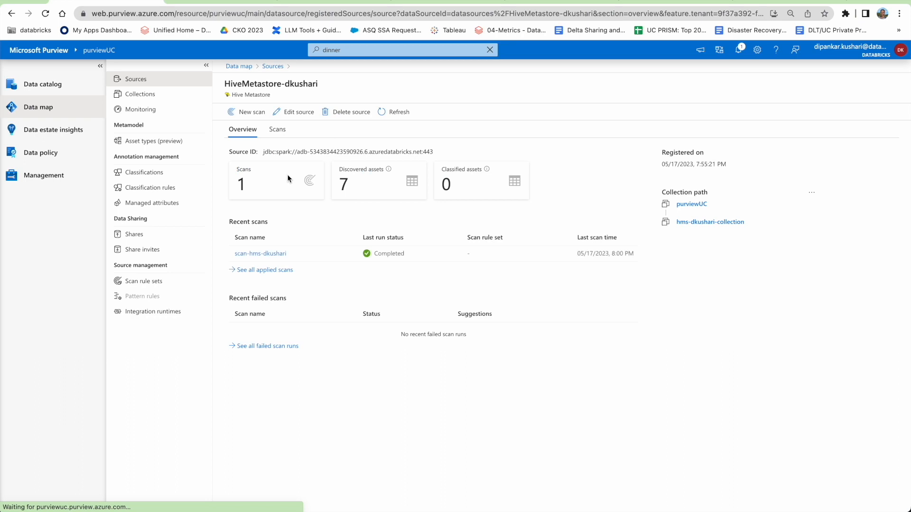
left_click(260, 253)
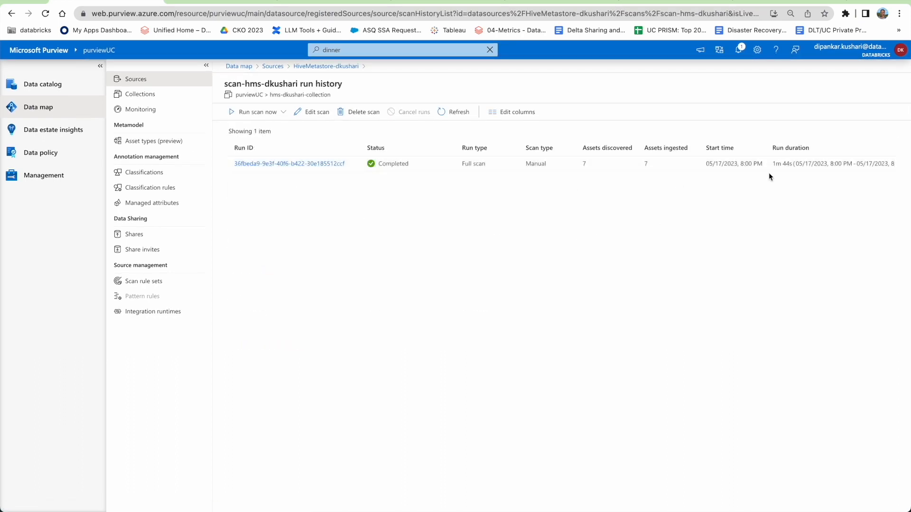
left_click(641, 206)
left_click(266, 164)
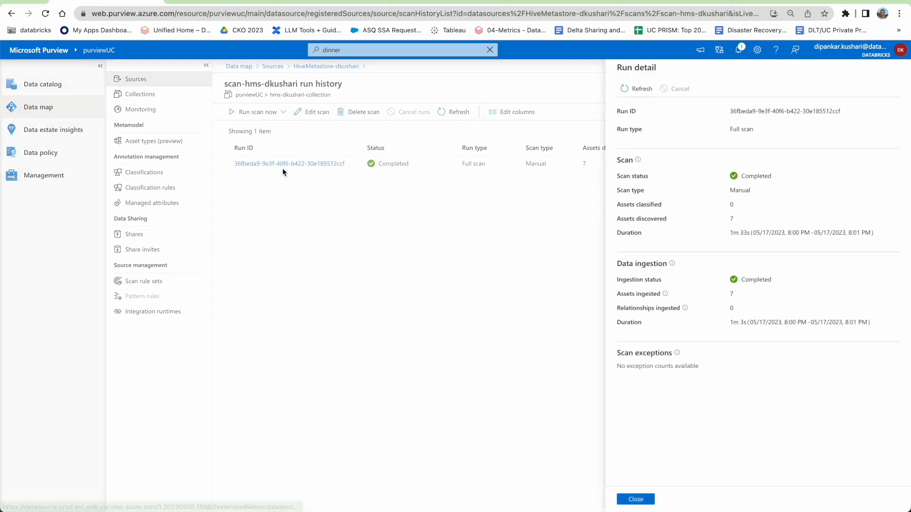
left_click(641, 500)
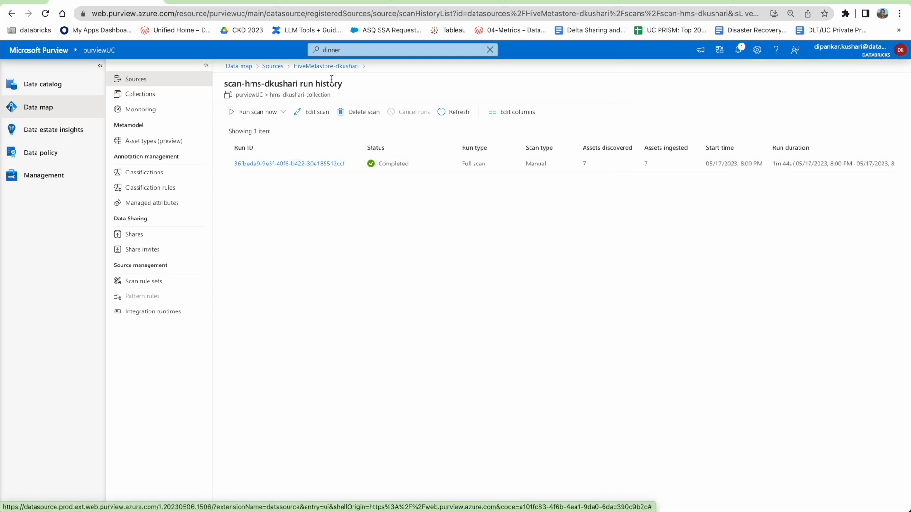
left_click(298, 113)
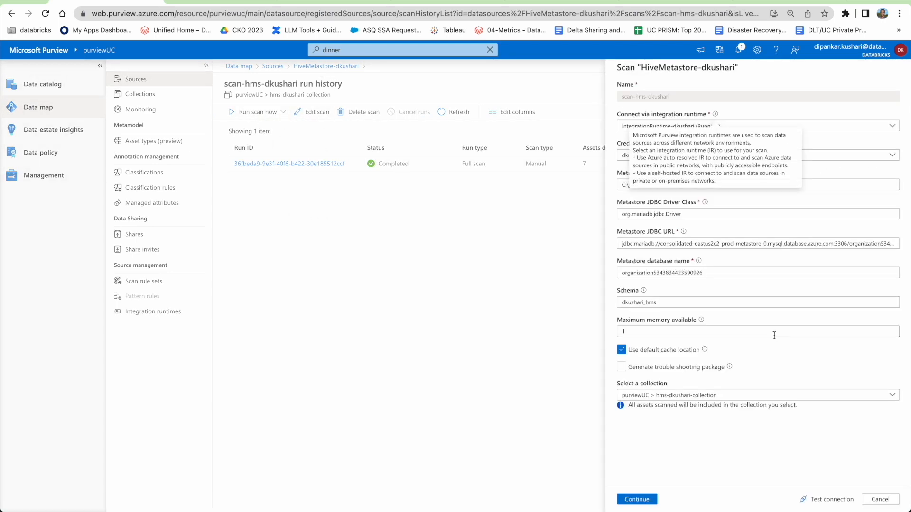
left_click(876, 500)
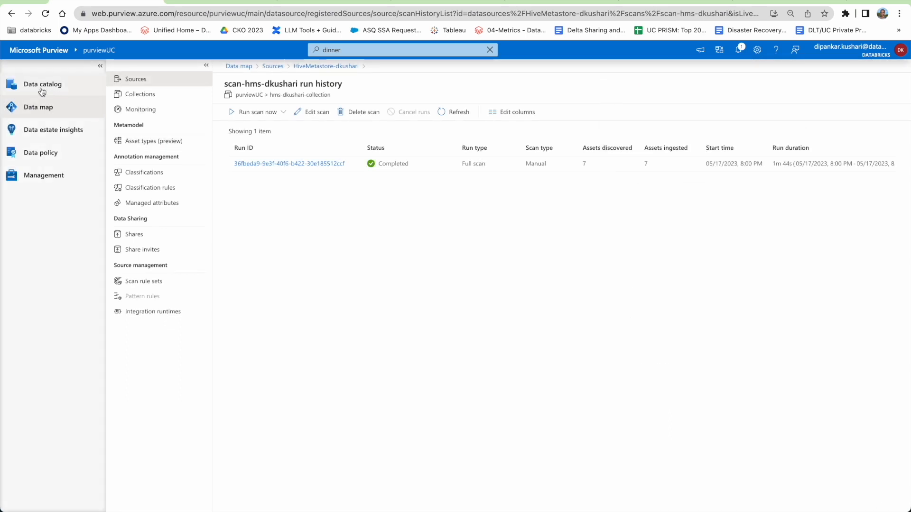
- View the list of assets in hms-dkushari-collection from the data map's collections, and close the list
left_click(135, 94)
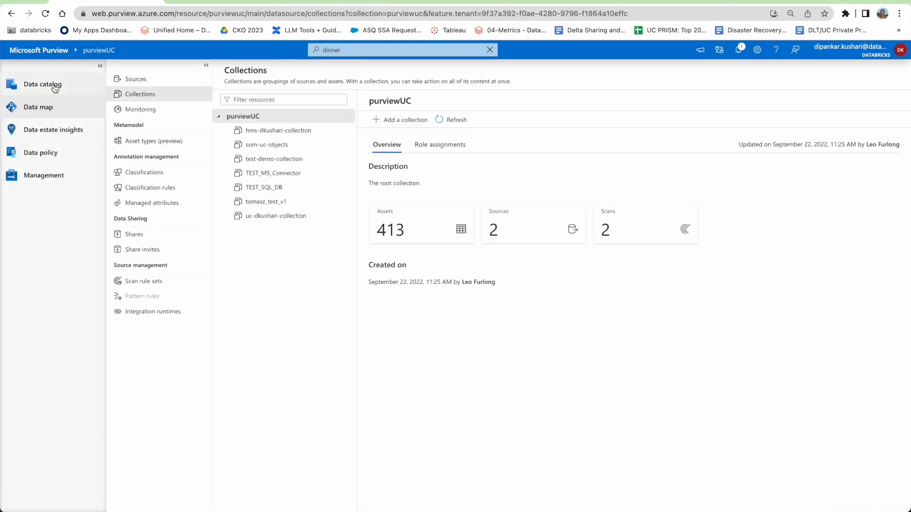
left_click(251, 131)
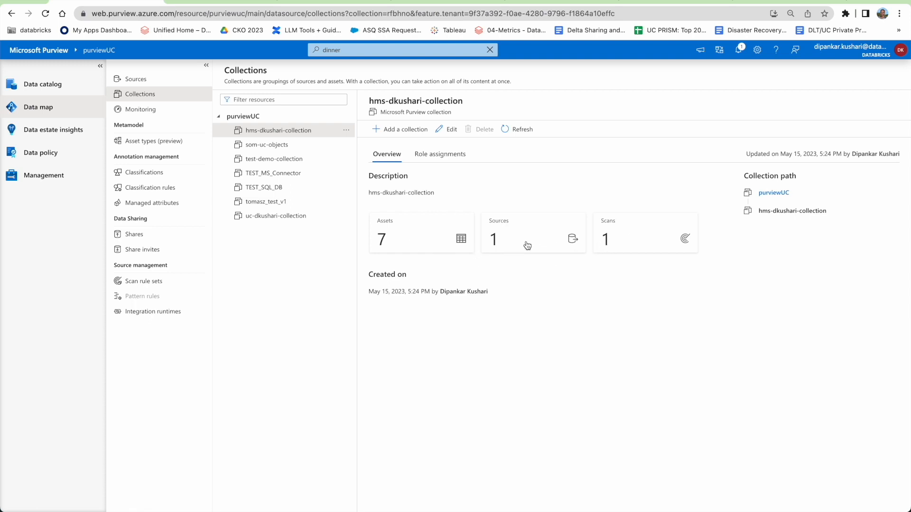
left_click(403, 239)
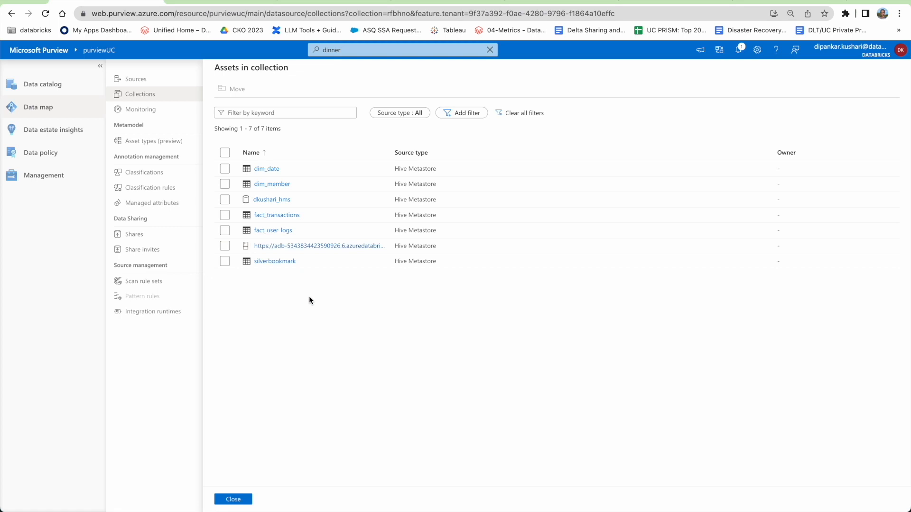
left_click(230, 499)
- Browse the data catalog by collection to hms-dkushari-collection and narrow its assets to tables
left_click(49, 88)
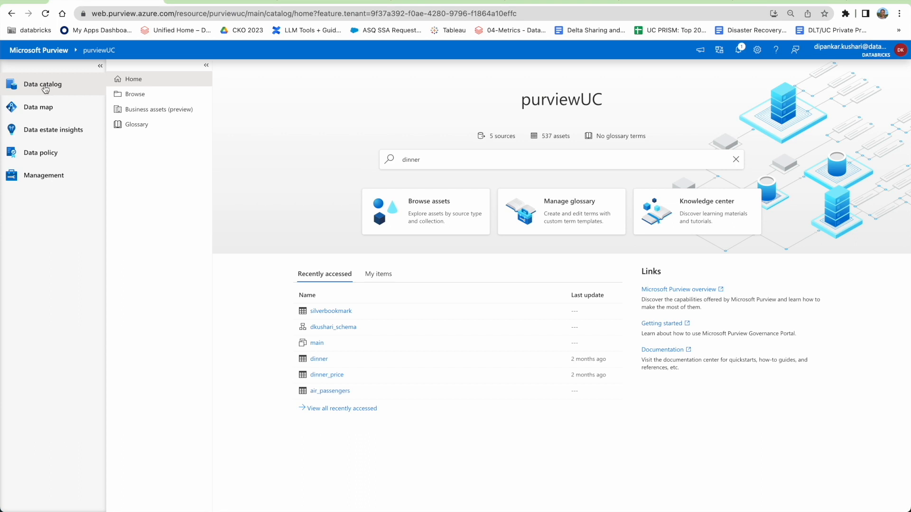
left_click(135, 95)
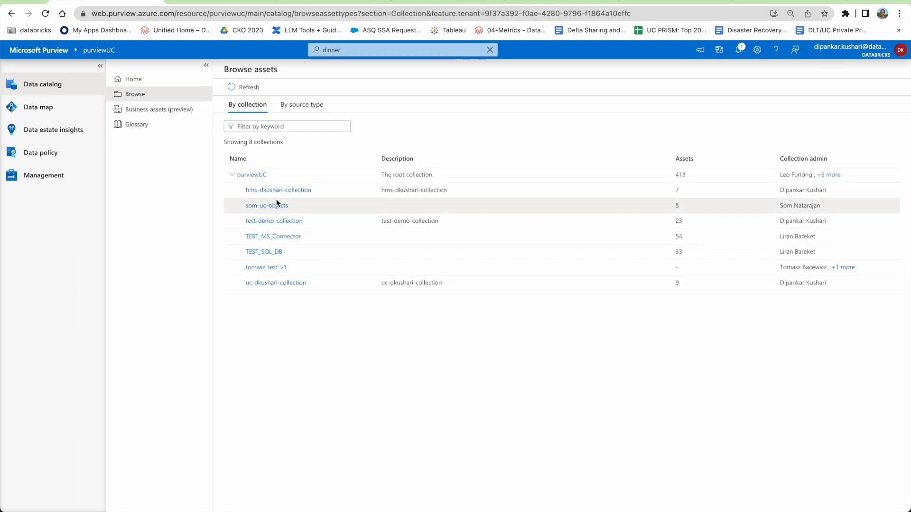
left_click(266, 189)
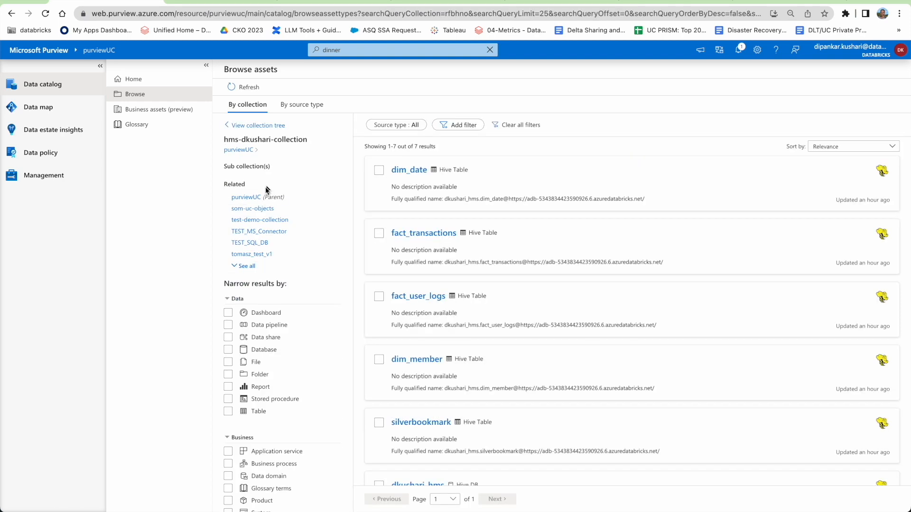
left_click(229, 412)
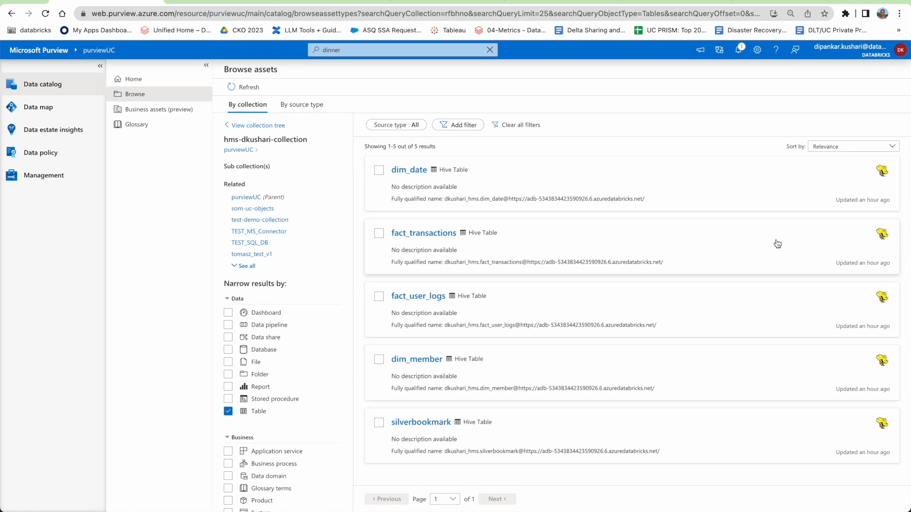
- Examine the dim_date Hive table's overview, properties, schema columns and related assets
left_click(414, 170)
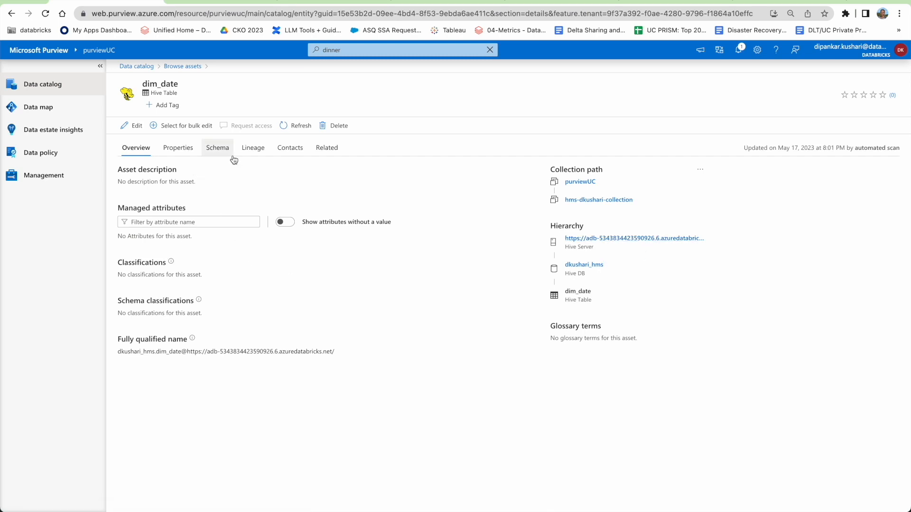
left_click(178, 148)
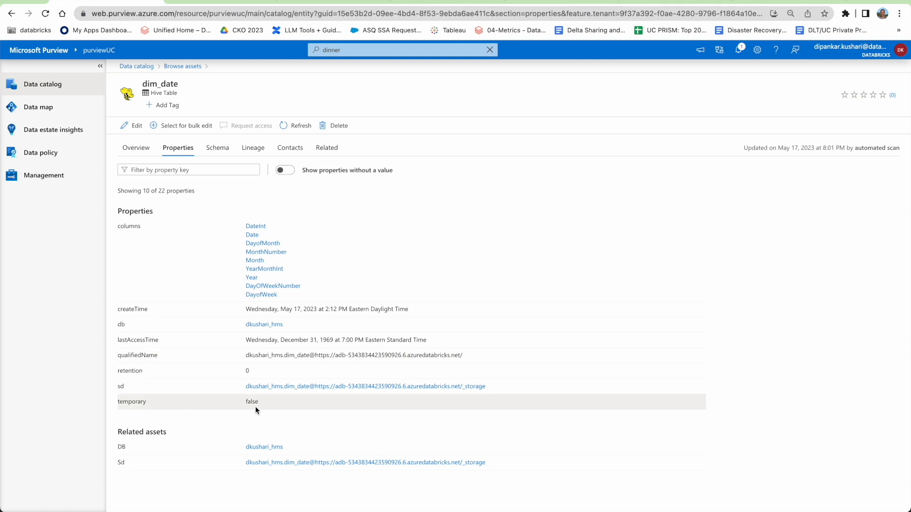
left_click(216, 149)
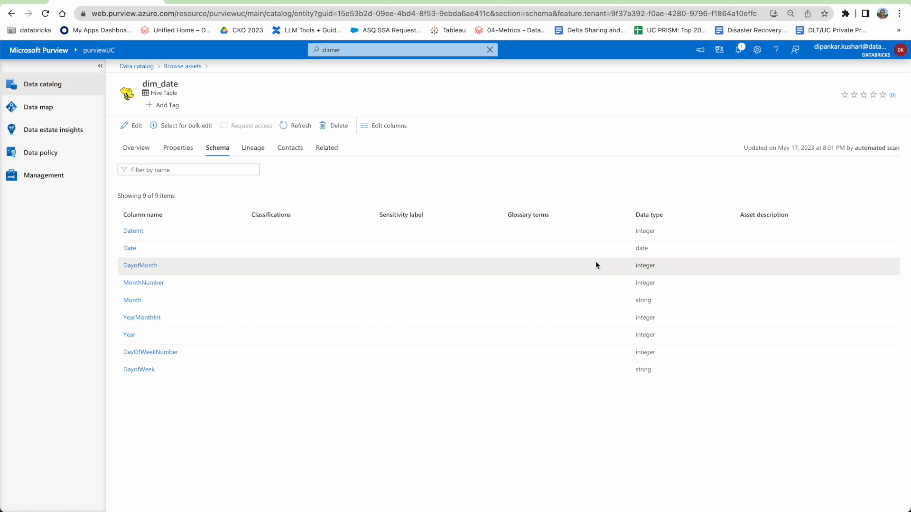
left_click(327, 148)
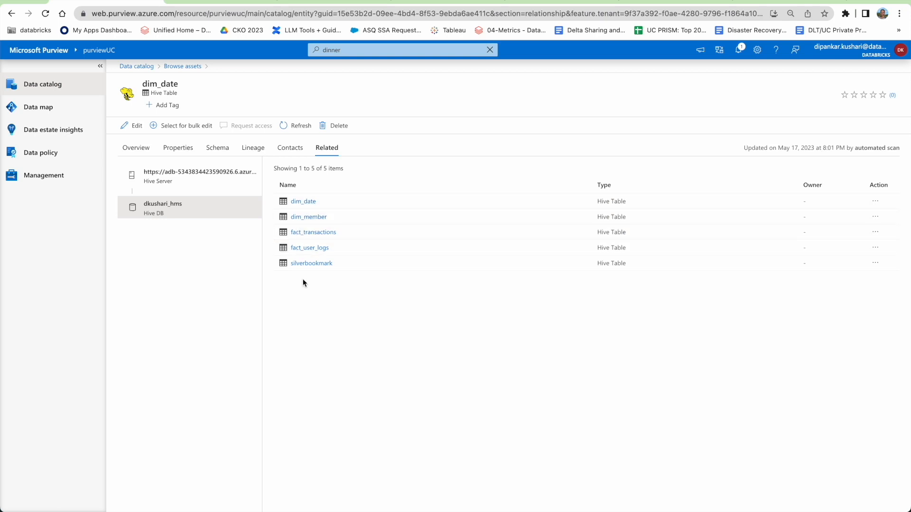
- View the related fact_user_logs table's overview and its parent dkushari_hms database, and return to the data catalog home
left_click(301, 247)
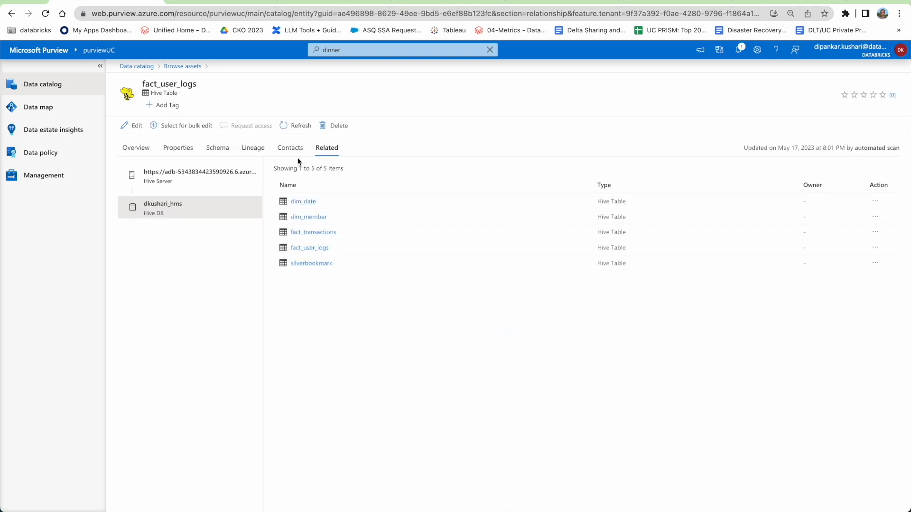
left_click(149, 150)
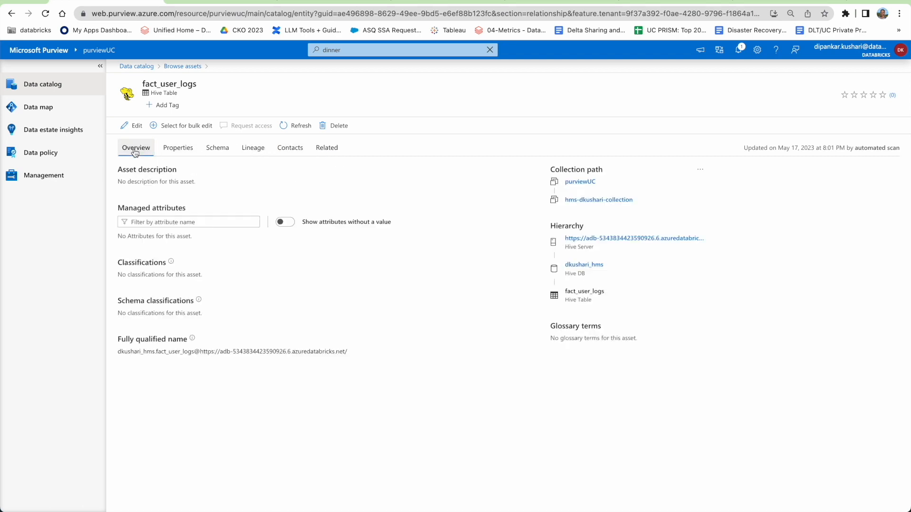
left_click(588, 265)
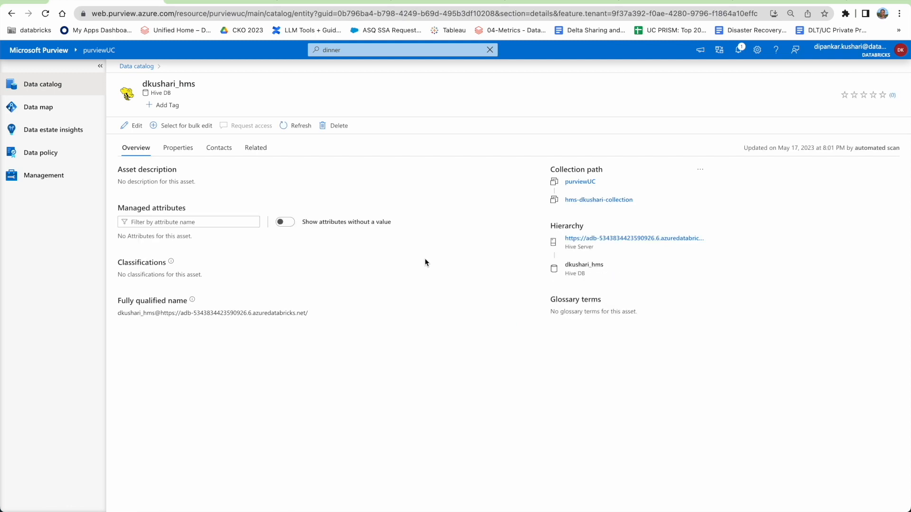
left_click(128, 66)
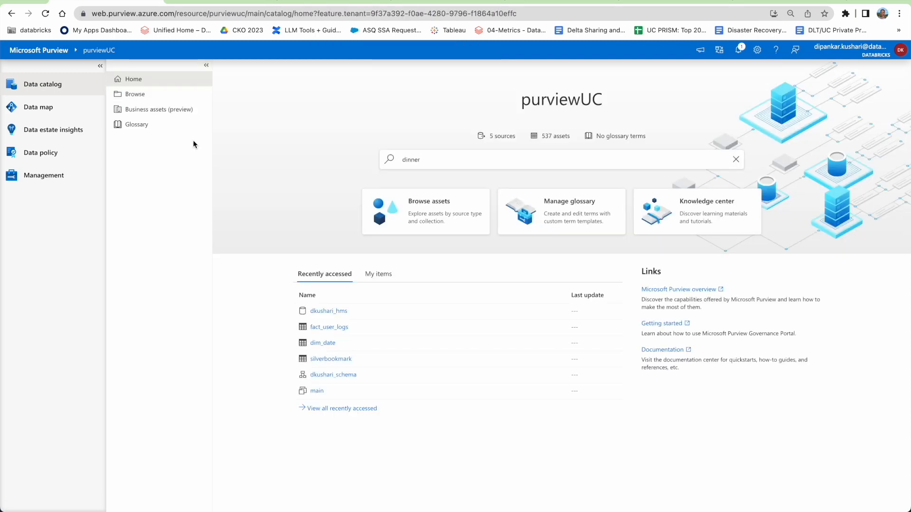